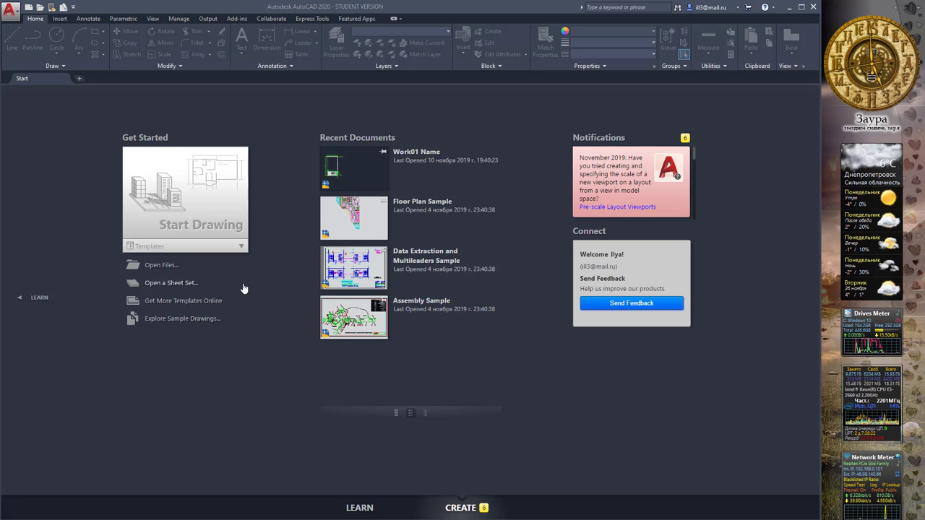
# Open the recent Work01 Name drawing, then switch to the browser's drawing sheet size chart.
pyautogui.click(366, 176)
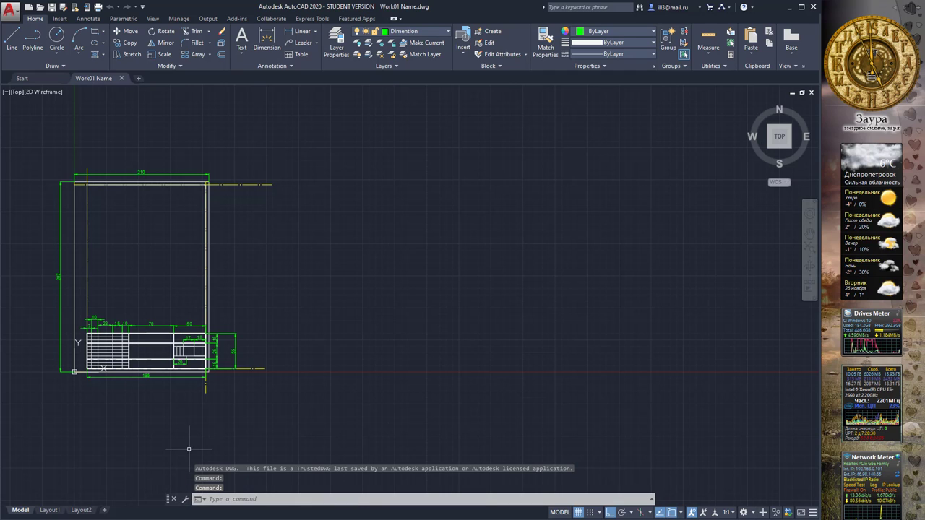
pyautogui.hotkey('alt', 'Tab')
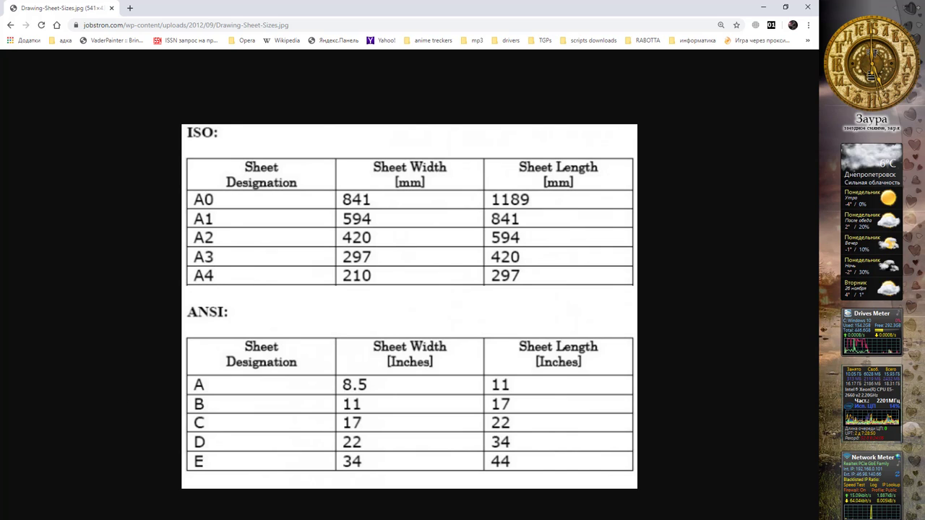
# Draw a 420 × 297 rectangle to the right of the existing A4 frame.
pyautogui.hotkey('alt', 'Tab')
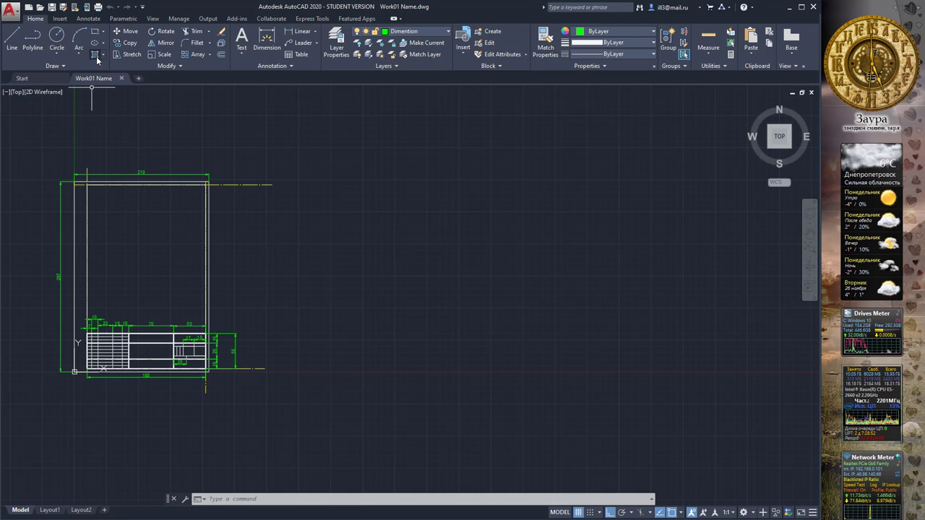
pyautogui.click(95, 32)
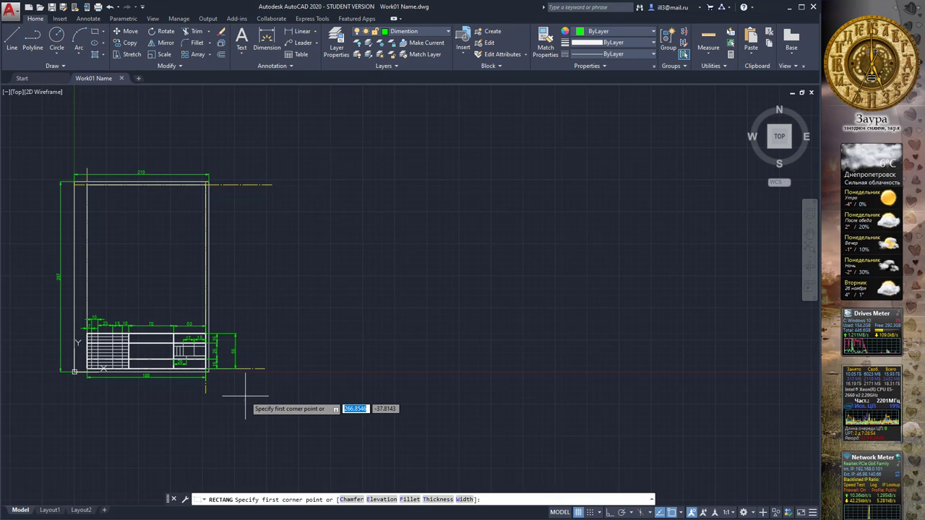
pyautogui.scroll(3, 245, 381)
pyautogui.scroll(2, 268, 324)
pyautogui.moveTo(269, 325); pyautogui.dragTo(329, 379, button='middle')
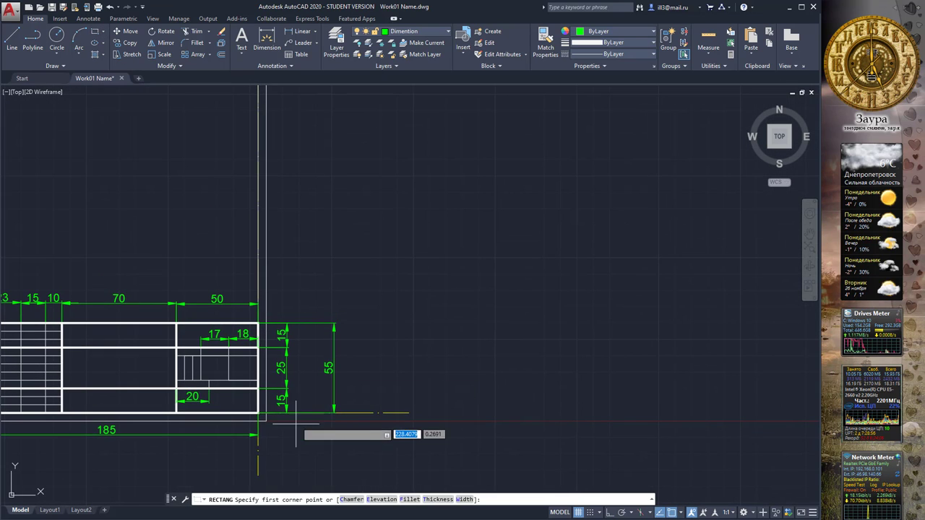
pyautogui.click(447, 413)
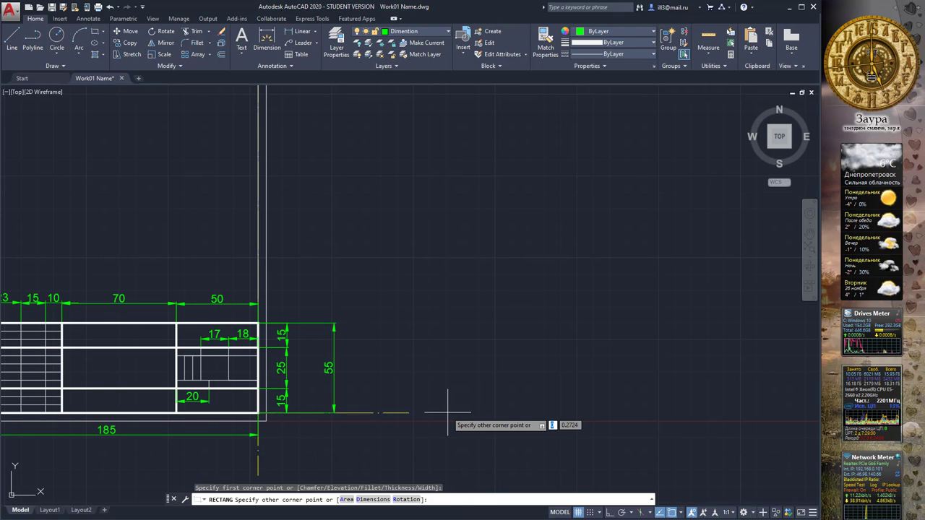
pyautogui.scroll(-5, 504, 274)
pyautogui.moveTo(546, 217); pyautogui.dragTo(396, 293, button='middle')
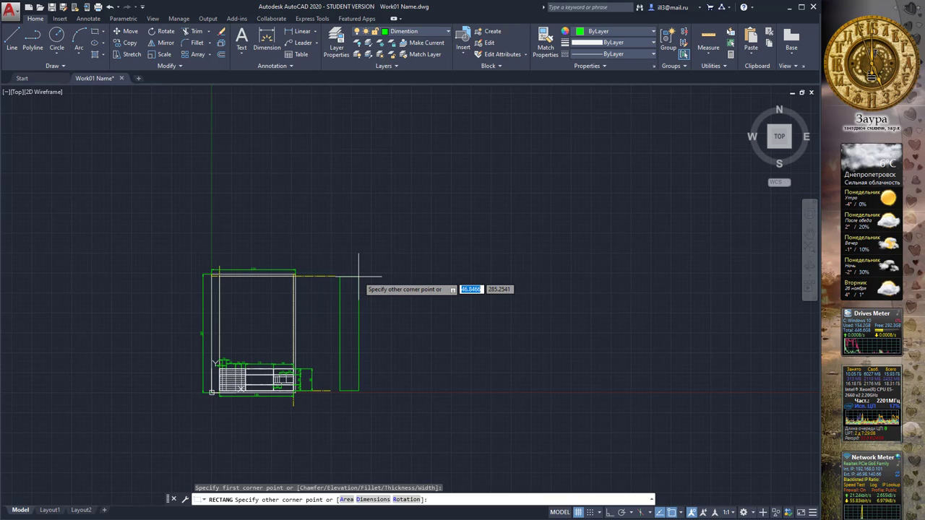
pyautogui.write('420')
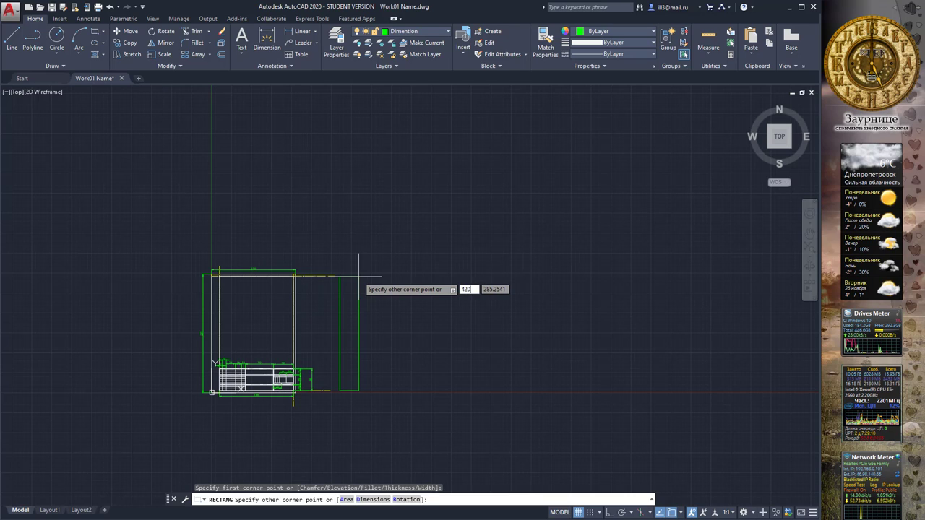
pyautogui.press('Tab')
pyautogui.write('297')
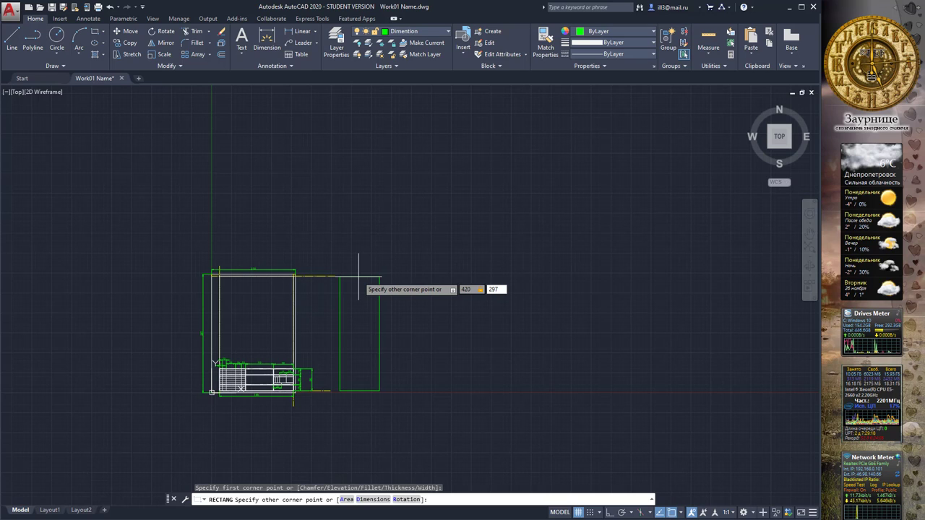
pyautogui.press('Return')
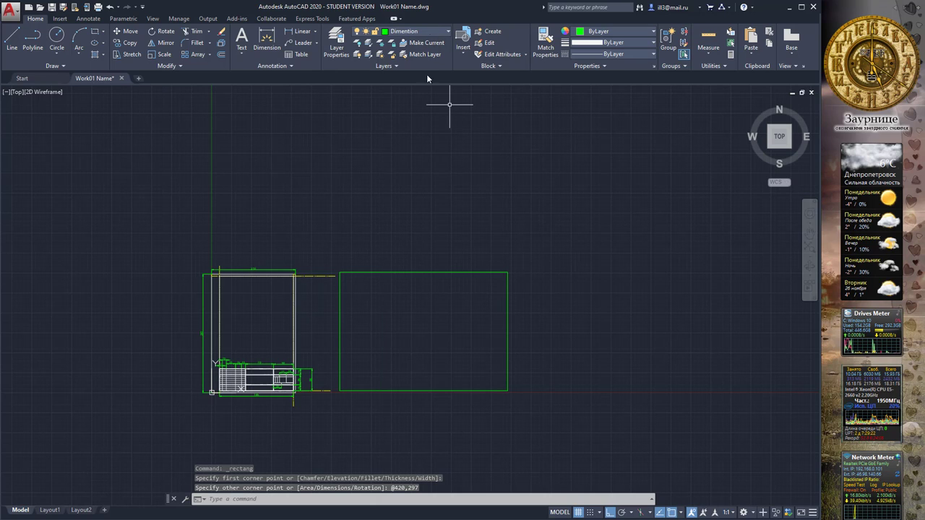
pyautogui.click(420, 272)
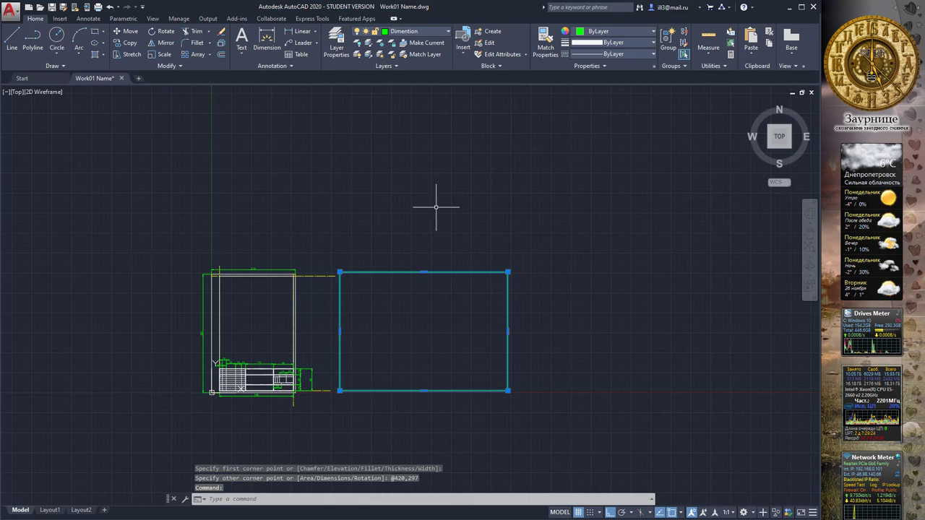
# Move the 420 × 297 rectangle onto the Paper Frame layer, viewed beside the old title block.
pyautogui.click(444, 34)
pyautogui.click(415, 114)
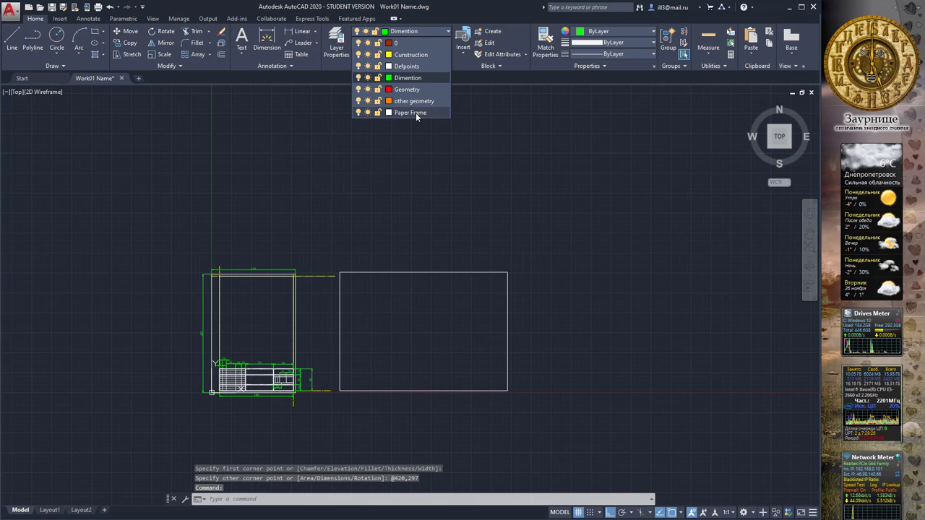
pyautogui.click(415, 113)
pyautogui.moveTo(399, 221); pyautogui.dragTo(384, 172, button='middle')
pyautogui.scroll(2, 388, 243)
pyautogui.scroll(2, 388, 244)
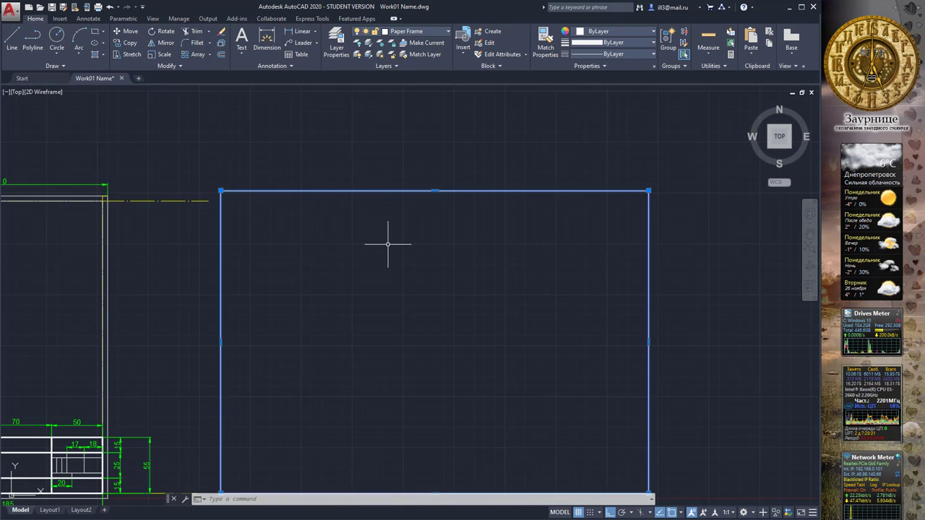
pyautogui.moveTo(388, 244); pyautogui.dragTo(392, 161, button='middle')
pyautogui.moveTo(196, 244); pyautogui.dragTo(322, 233, button='middle')
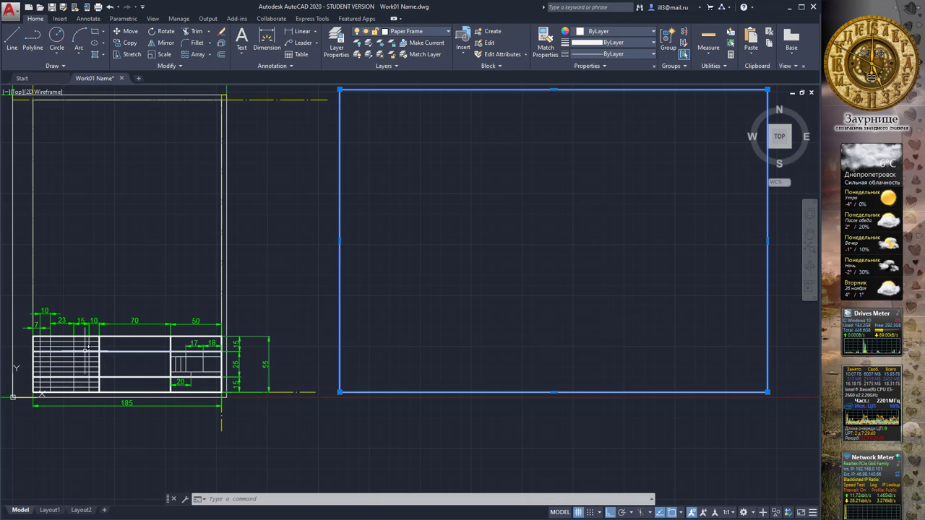
pyautogui.moveTo(134, 239); pyautogui.dragTo(139, 243, button='middle')
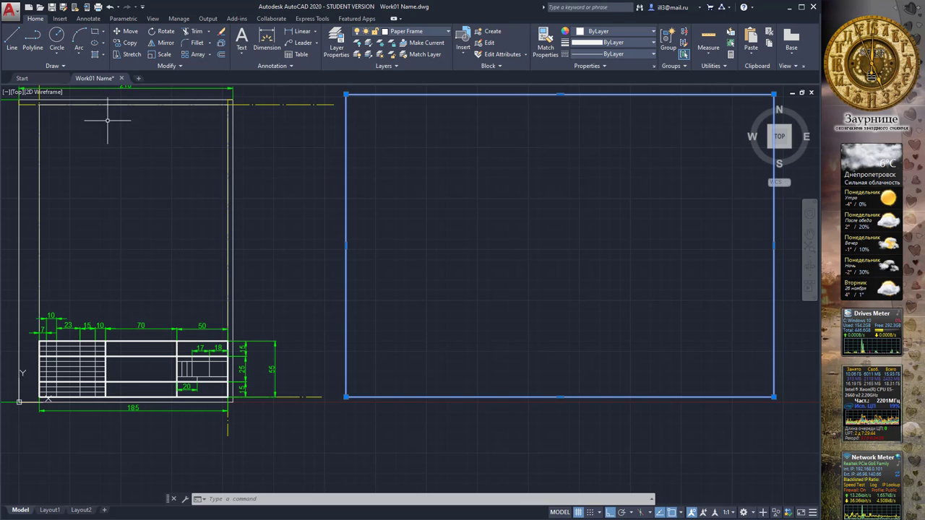
# Draw a 185 × 55 rectangle anchored at the A3 sheet's bottom-right corner.
pyautogui.click(95, 35)
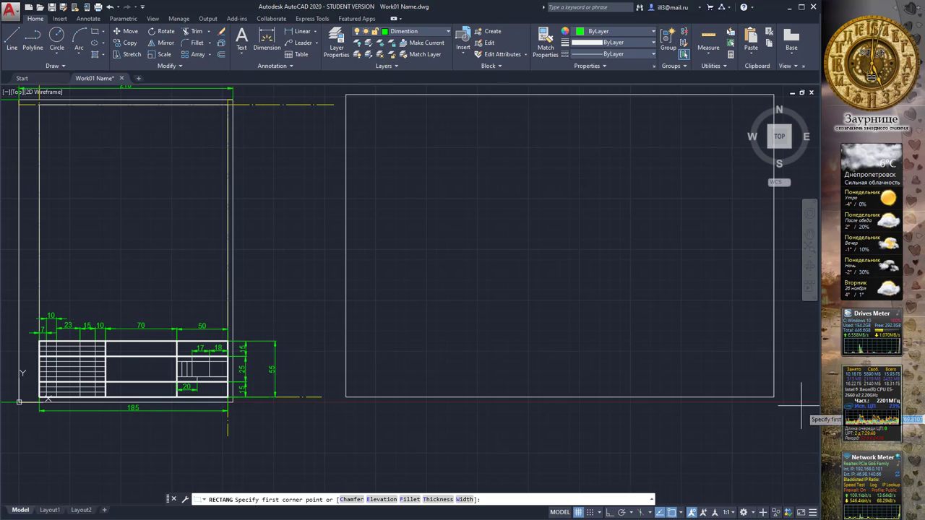
pyautogui.moveTo(781, 392); pyautogui.dragTo(775, 380, button='middle')
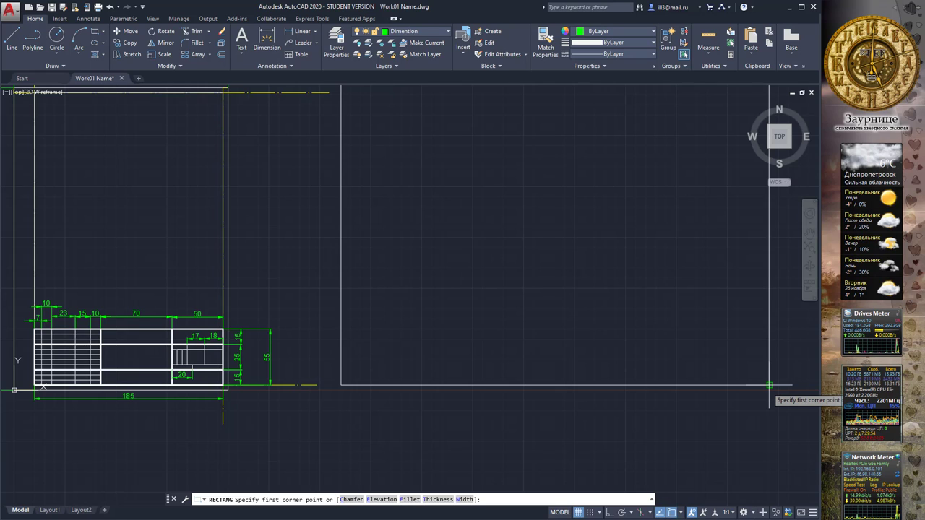
pyautogui.click(769, 386)
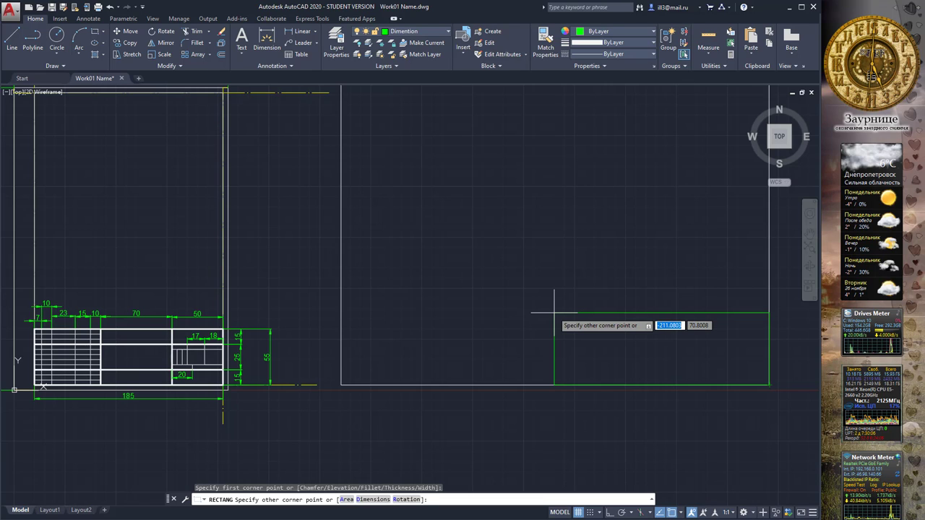
pyautogui.write('-')
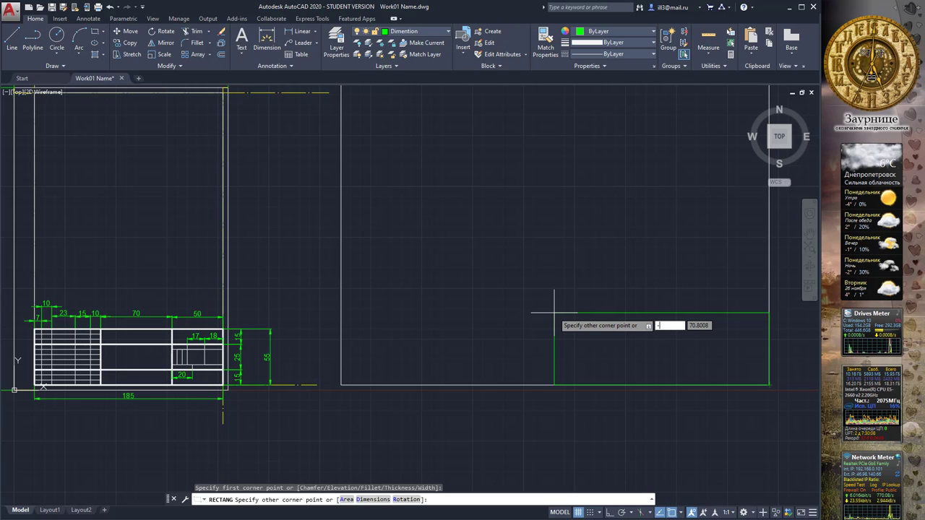
pyautogui.write('185')
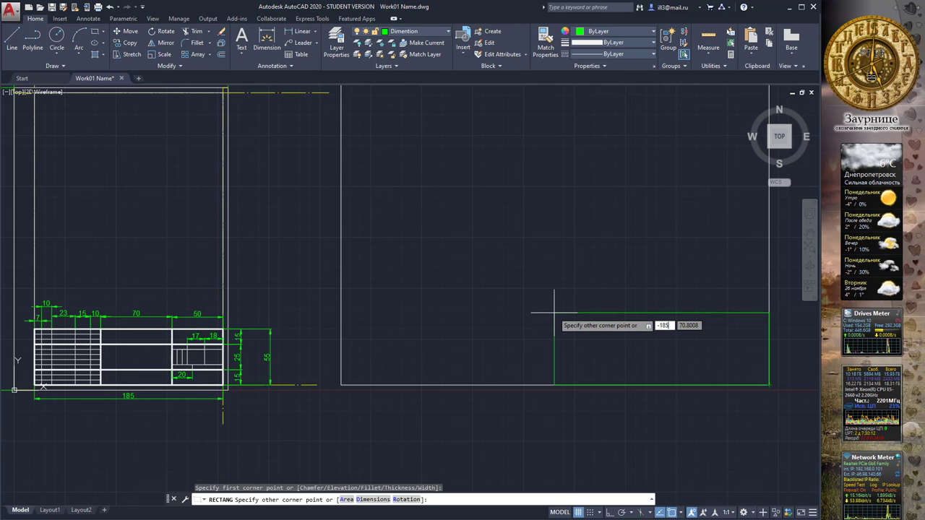
pyautogui.press('Tab')
pyautogui.write('55')
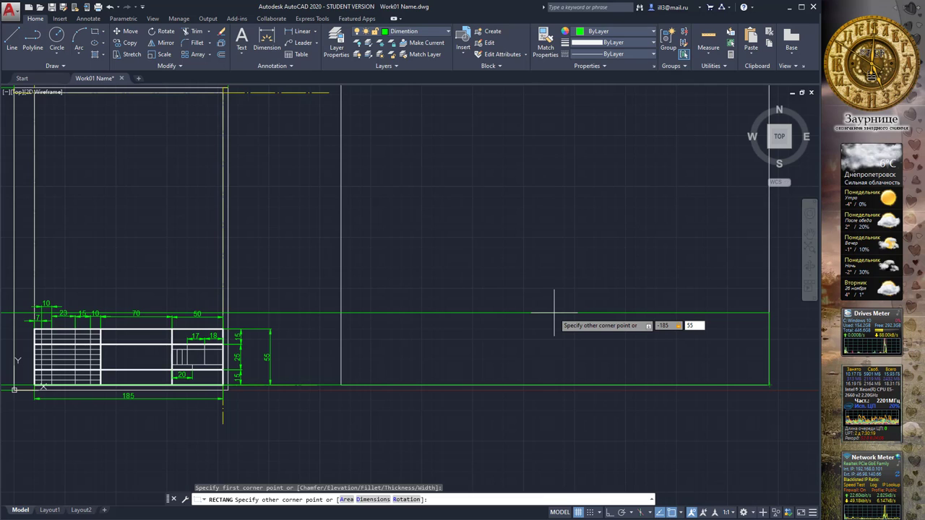
pyautogui.press('Return')
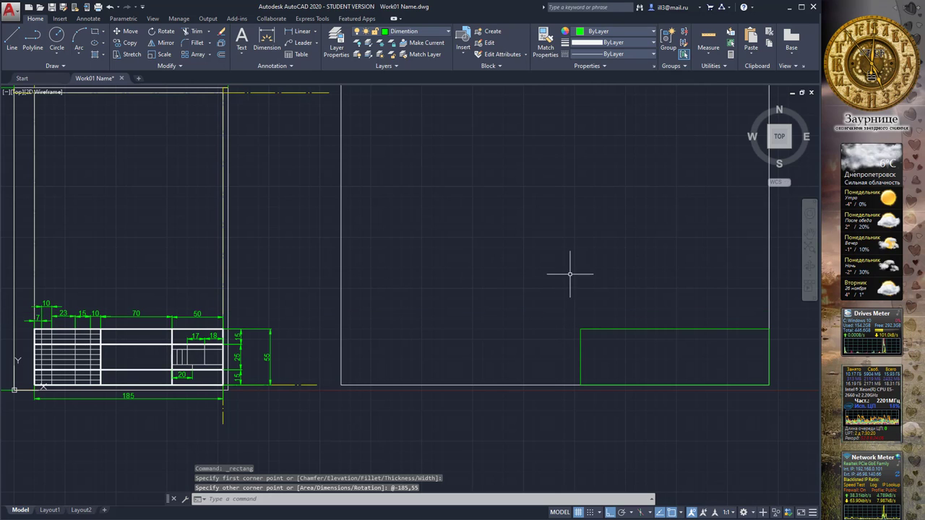
# Put the 185 × 55 title block rectangle on the Paper Frame layer.
pyautogui.click(425, 33)
pyautogui.click(425, 33)
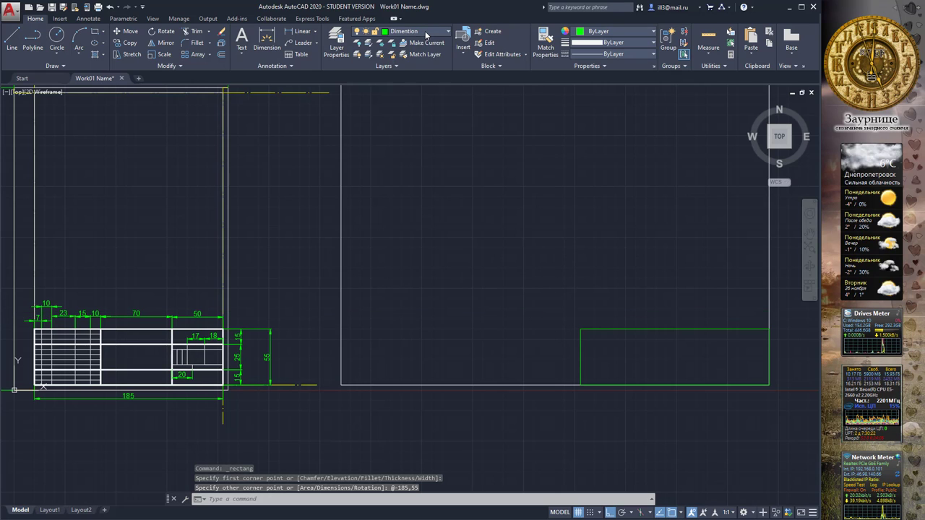
pyautogui.click(426, 33)
pyautogui.click(409, 112)
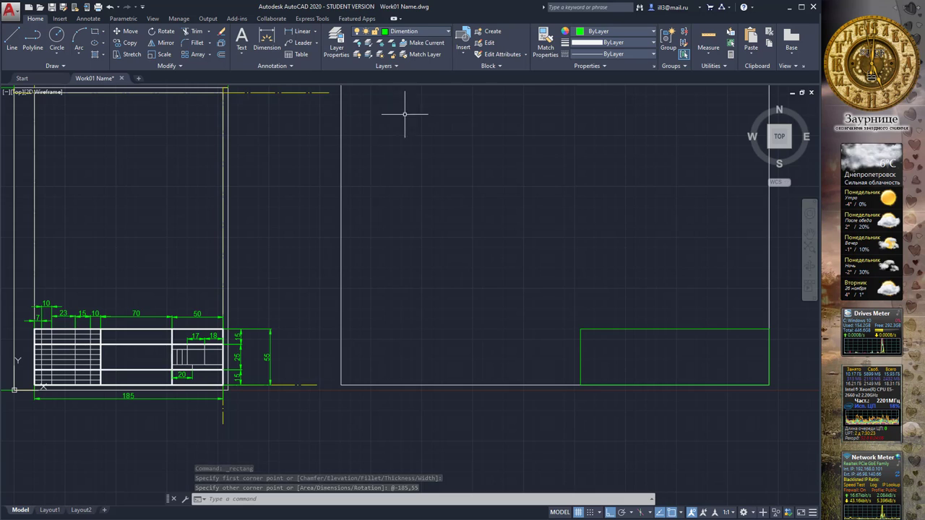
pyautogui.click(611, 329)
pyautogui.click(420, 31)
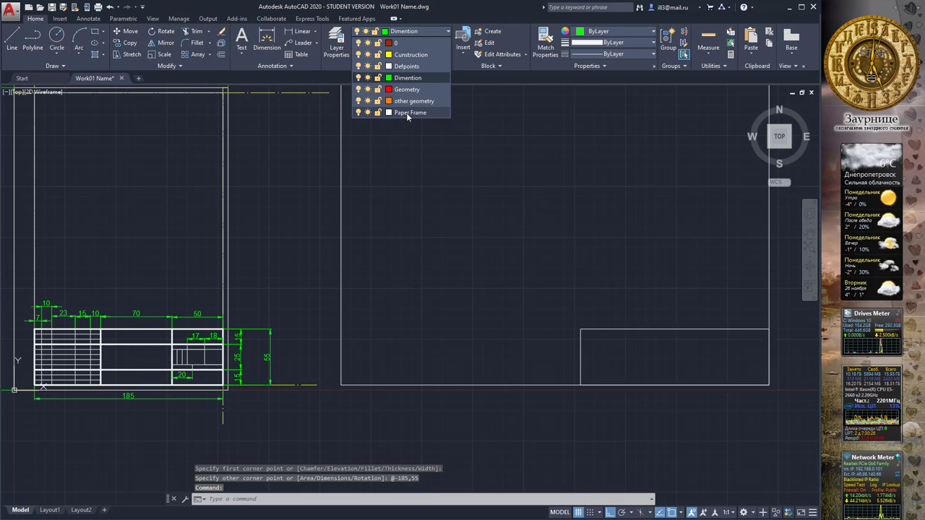
pyautogui.click(409, 112)
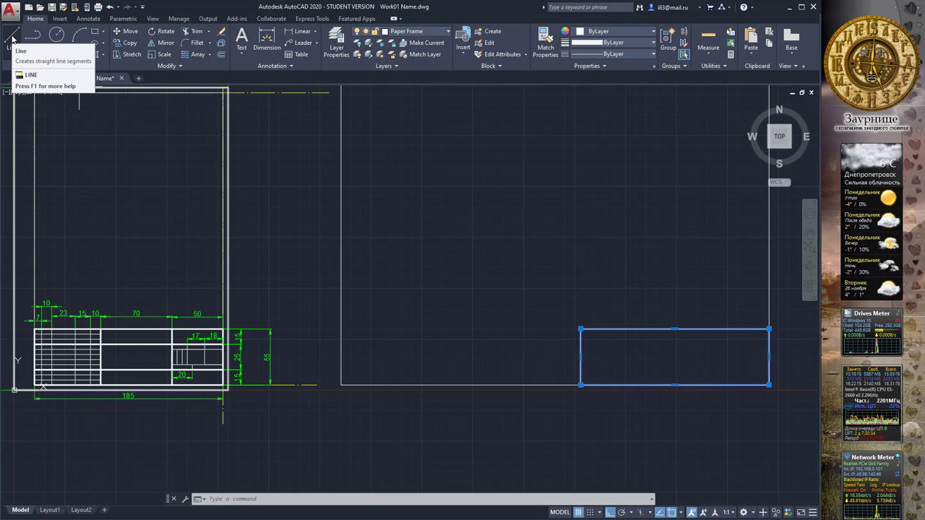
# Draw a horizontal line 5 units above the title block's bottom edge, starting at its left side.
pyautogui.click(12, 40)
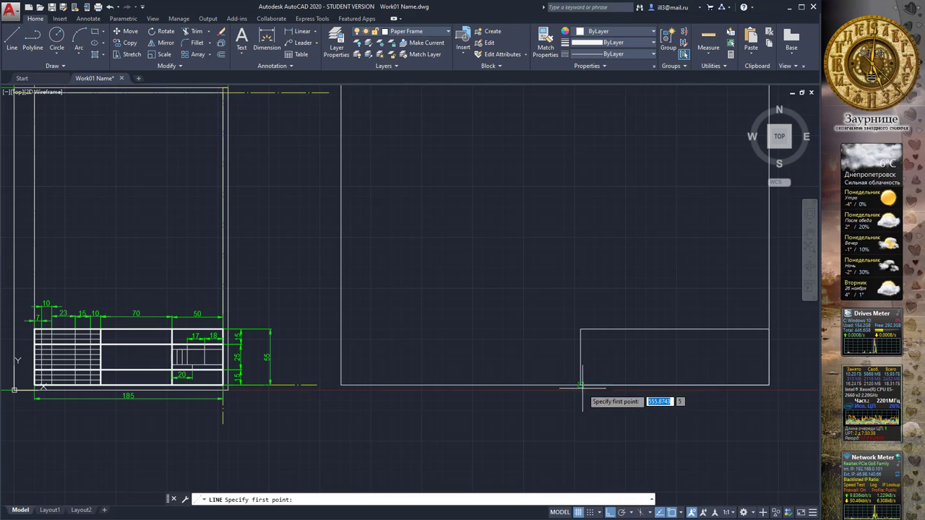
pyautogui.scroll(3, 584, 394)
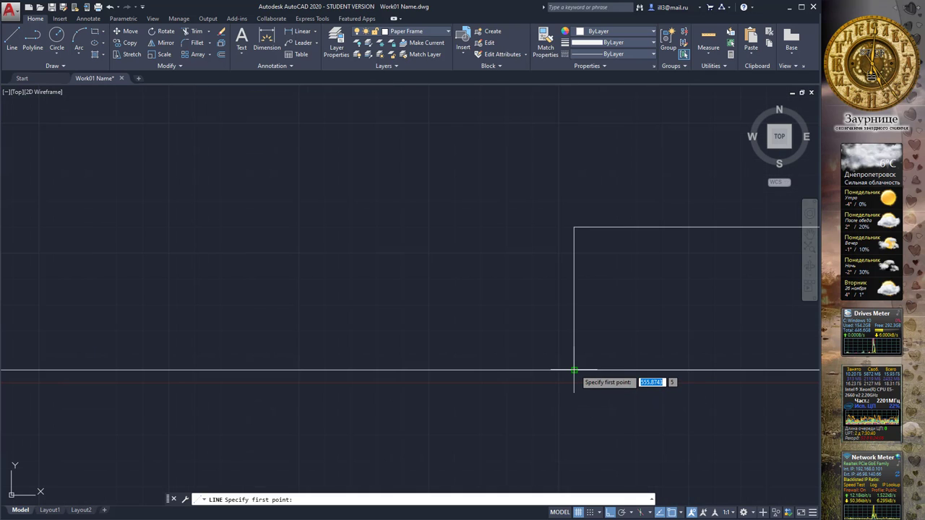
pyautogui.moveTo(574, 371); pyautogui.dragTo(504, 398, button='middle')
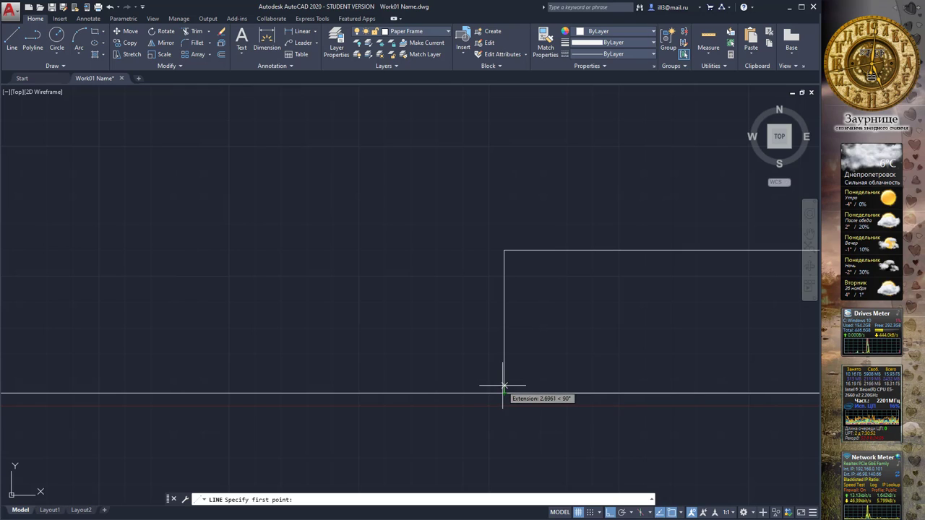
pyautogui.write('5')
pyautogui.press('Return')
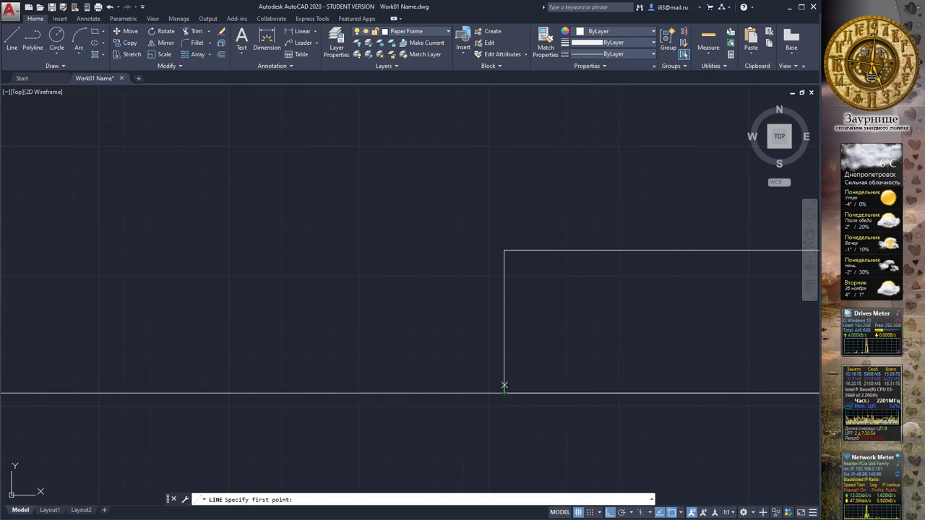
pyautogui.click(717, 365)
pyautogui.press('Escape')
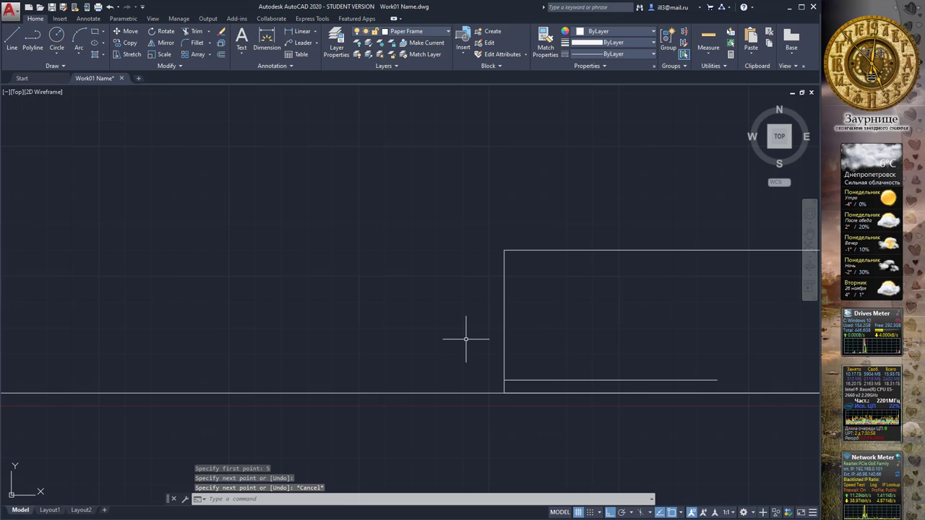
pyautogui.scroll(-4, 466, 332)
pyautogui.scroll(-2, 461, 326)
pyautogui.moveTo(450, 306); pyautogui.dragTo(384, 337, button='middle')
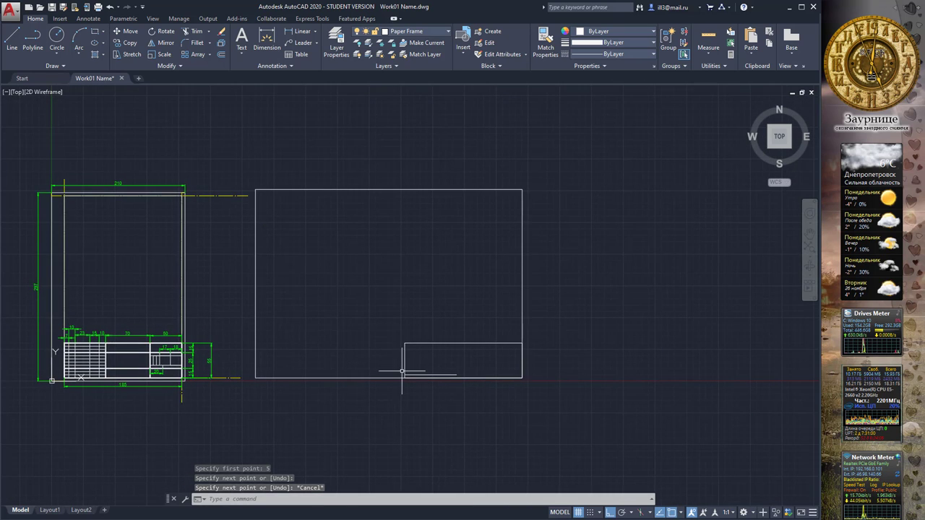
pyautogui.scroll(4, 402, 368)
pyautogui.moveTo(458, 326)
pyautogui.mouseDown(button='middle')
pyautogui.moveTo(427, 314)
pyautogui.moveTo(371, 319)
pyautogui.moveTo(398, 313)
pyautogui.mouseUp(button='middle')
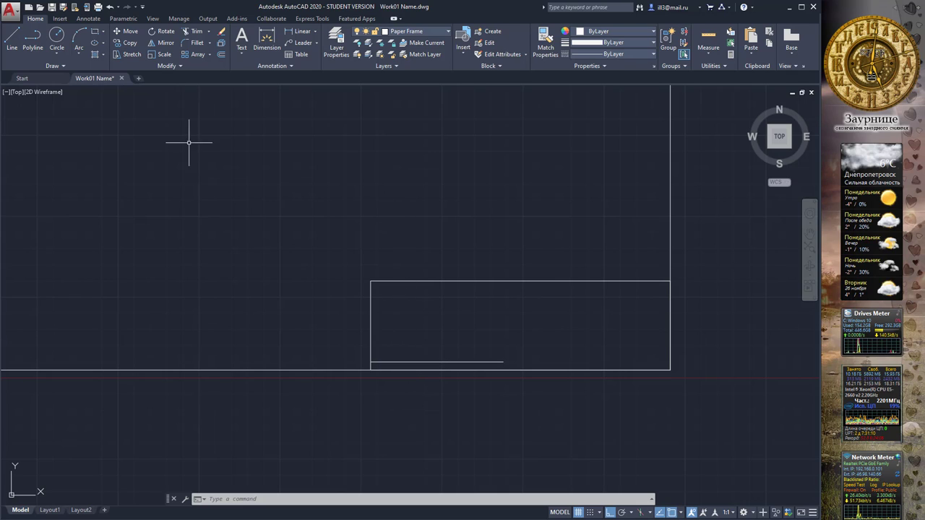
pyautogui.click(129, 44)
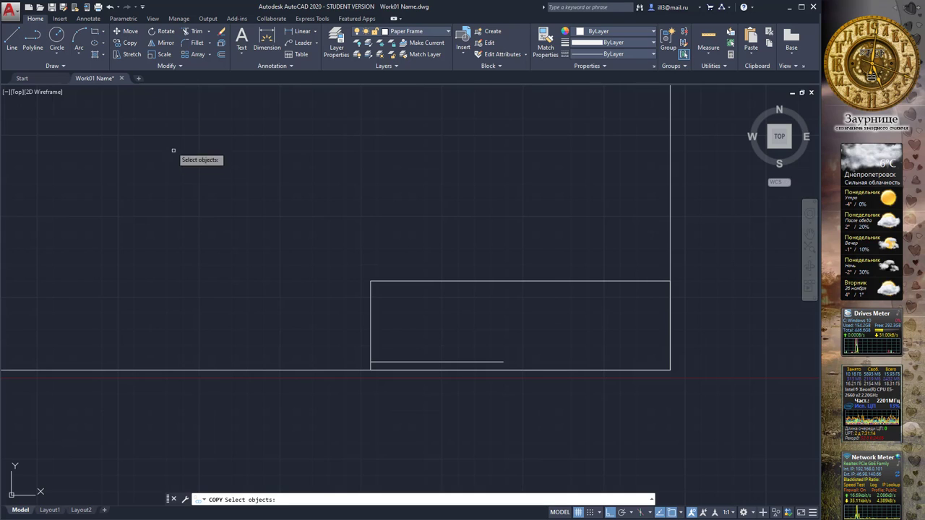
pyautogui.click(407, 361)
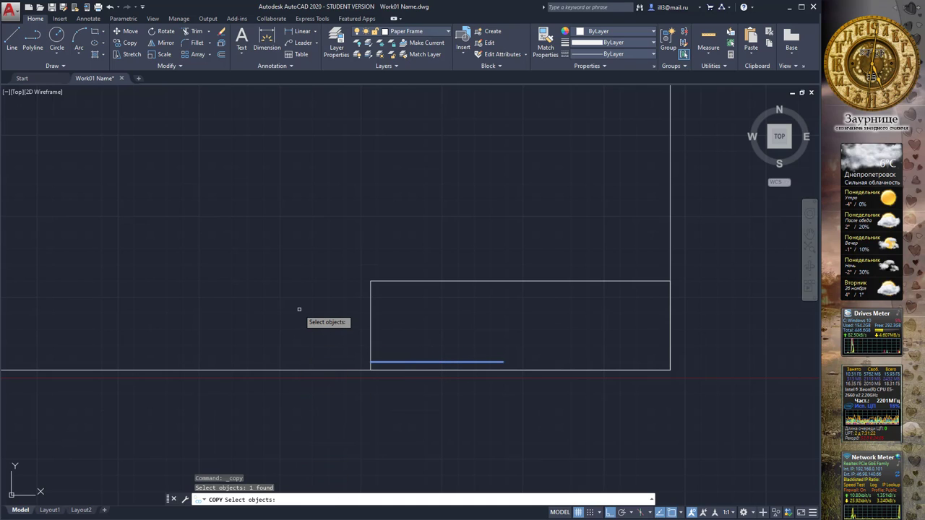
pyautogui.press('Return')
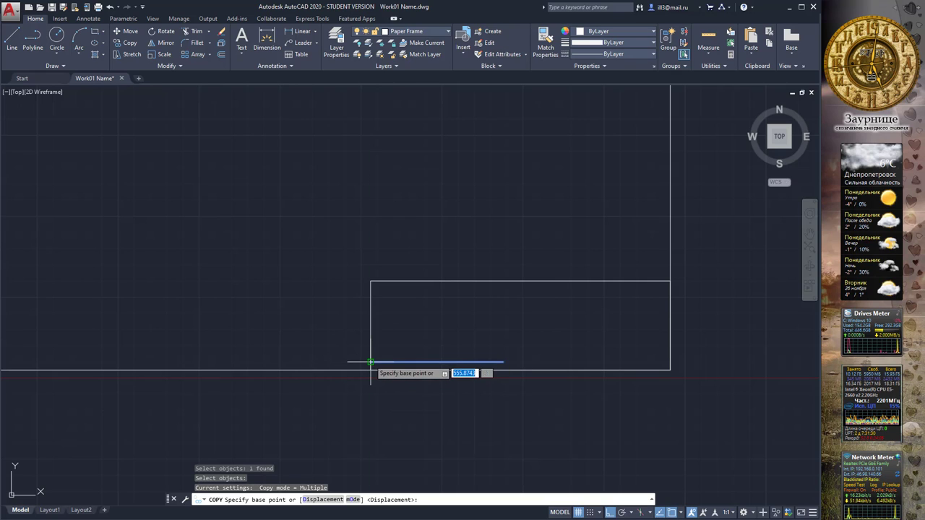
pyautogui.scroll(4, 387, 354)
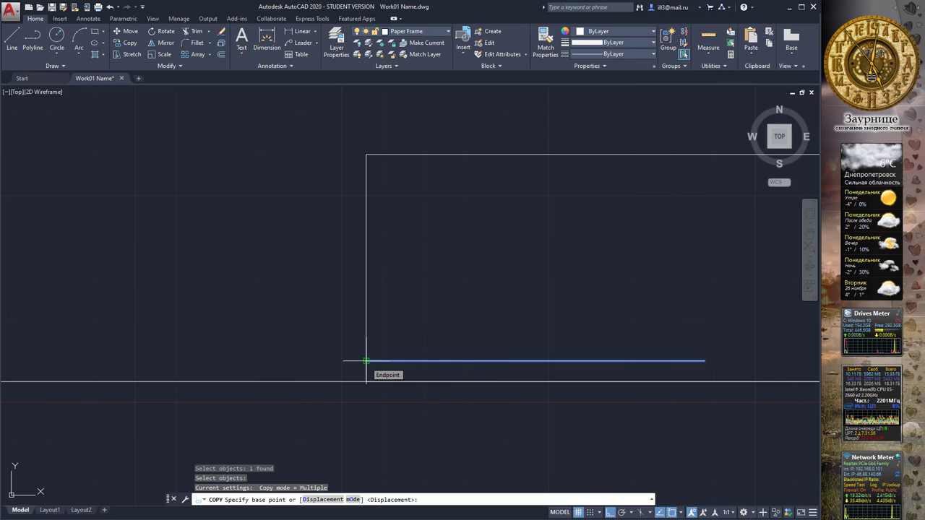
pyautogui.click(366, 361)
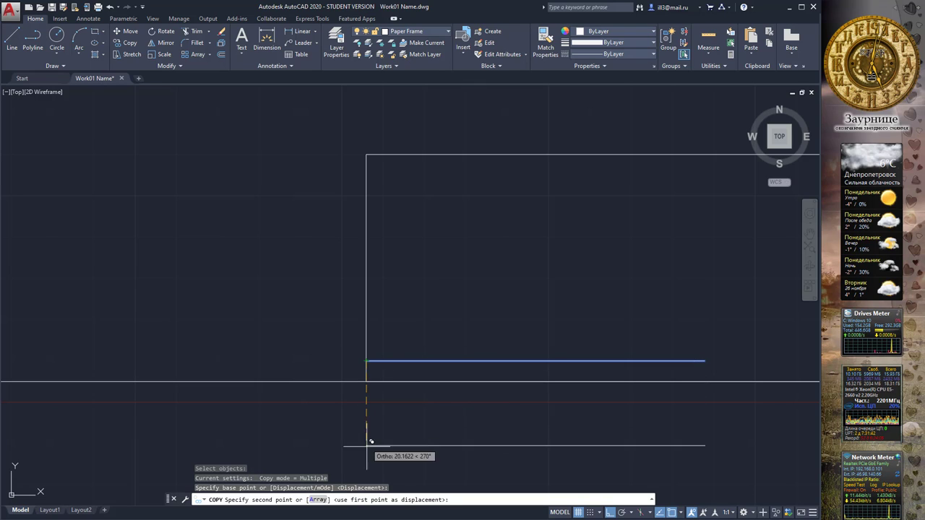
pyautogui.click(318, 500)
pyautogui.write('20')
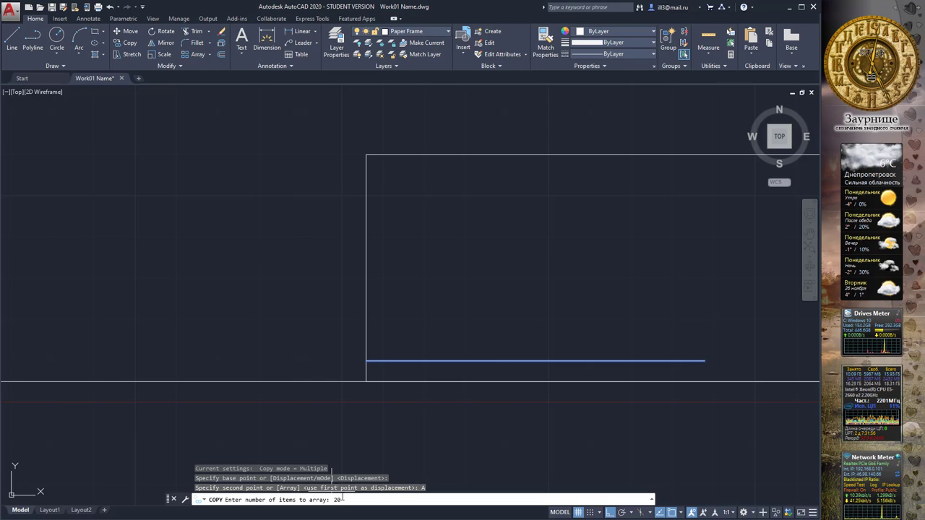
pyautogui.press('Return')
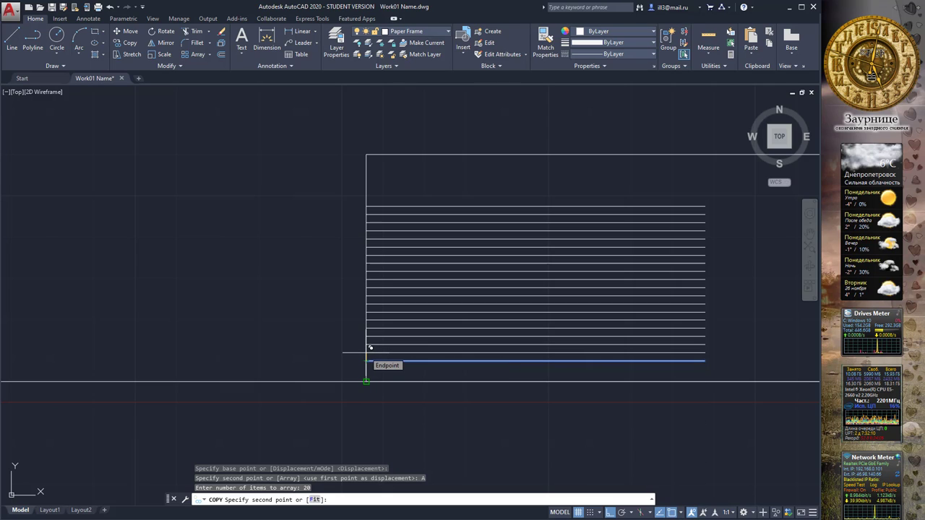
pyautogui.write('5')
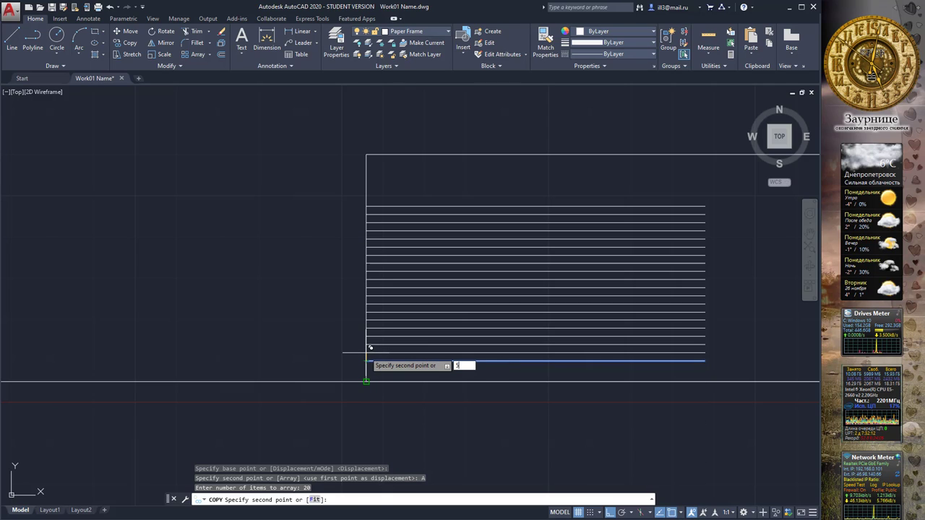
pyautogui.press('Return')
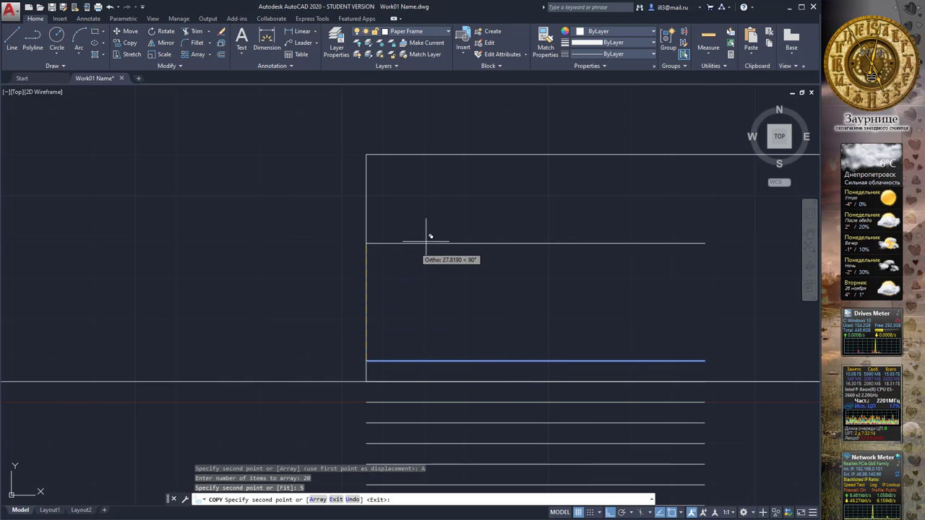
pyautogui.scroll(-3, 477, 288)
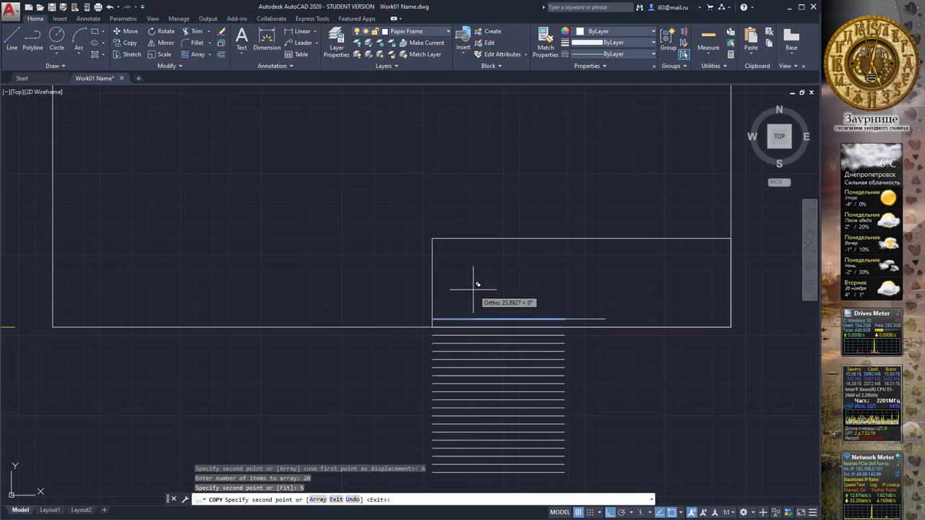
pyautogui.moveTo(541, 330); pyautogui.dragTo(407, 260, button='middle')
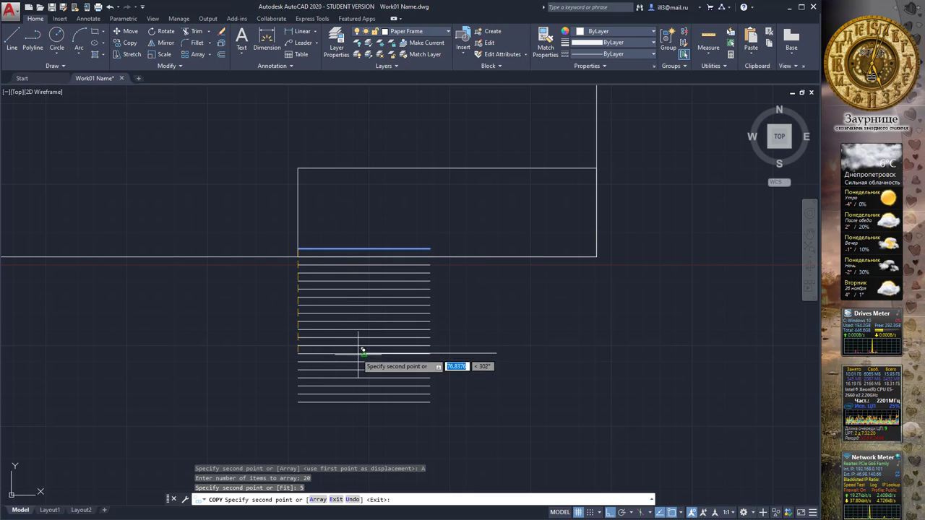
pyautogui.moveTo(325, 206); pyautogui.dragTo(358, 294, button='middle')
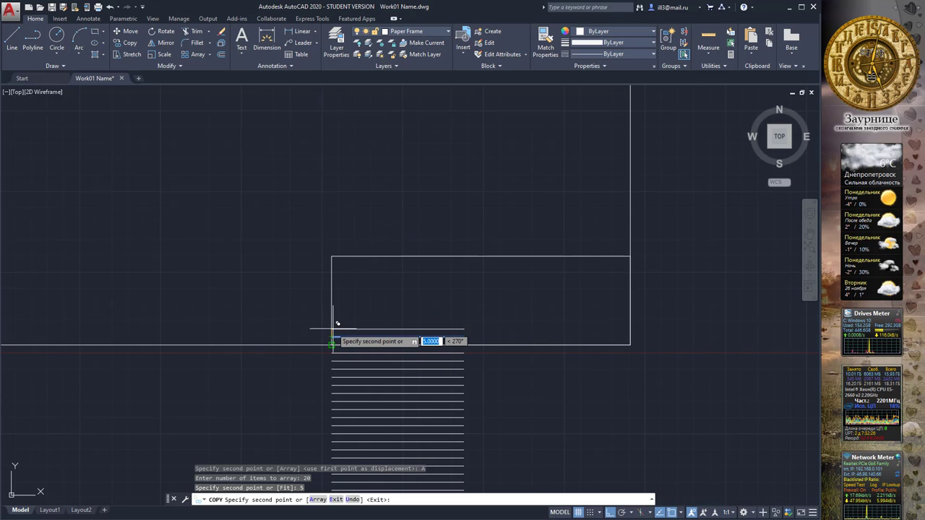
pyautogui.write('5')
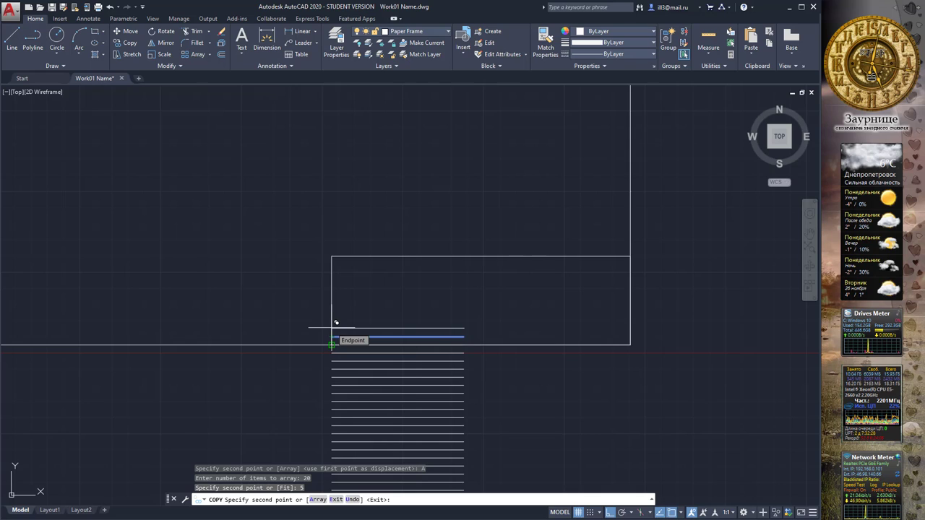
pyautogui.press('Return')
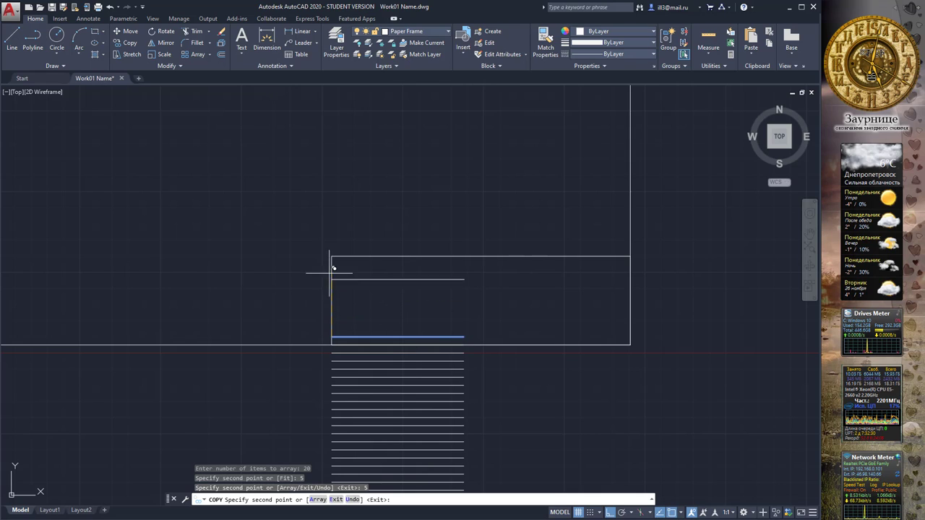
pyautogui.press('Escape')
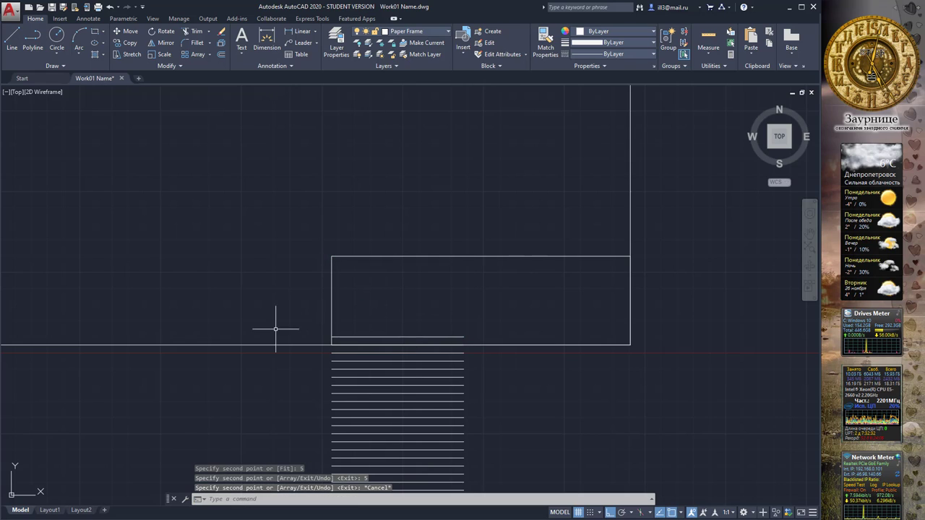
pyautogui.moveTo(4, 396); pyautogui.dragTo(15, 369, button='middle')
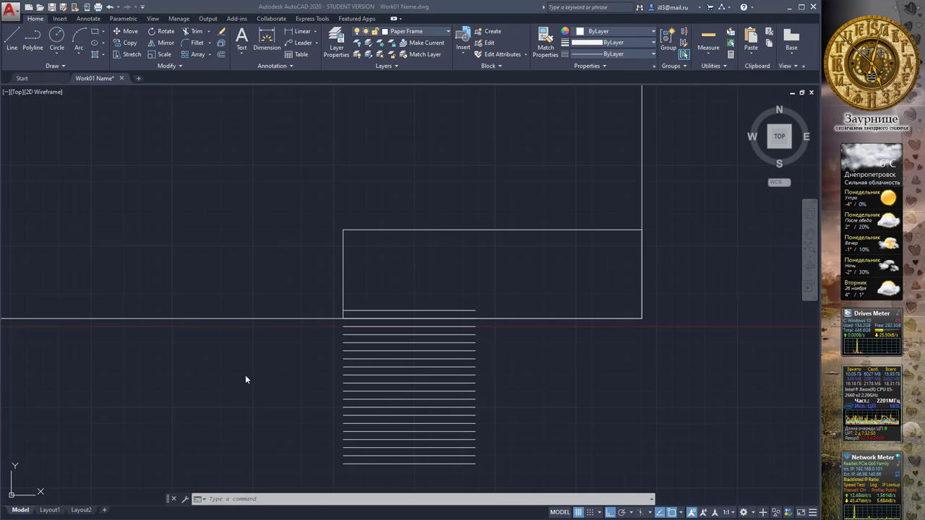
pyautogui.scroll(4, 424, 283)
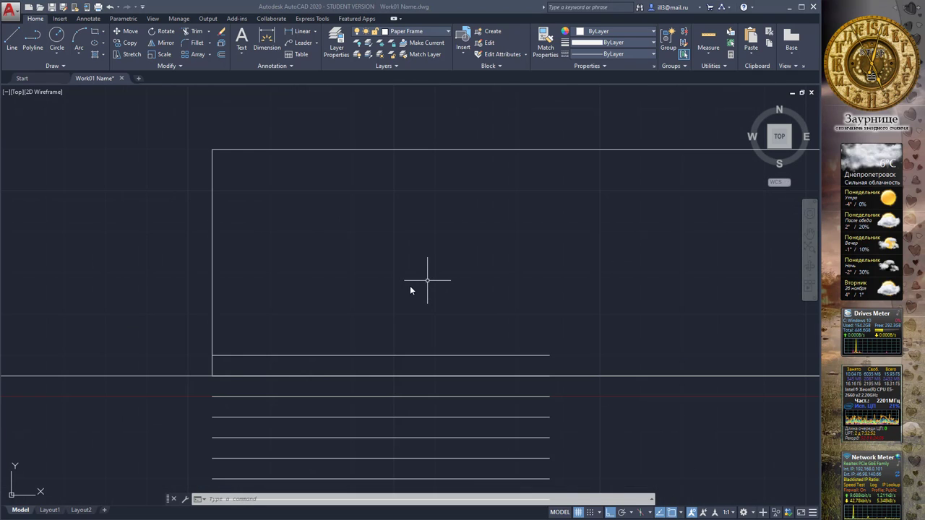
pyautogui.scroll(-2, 407, 286)
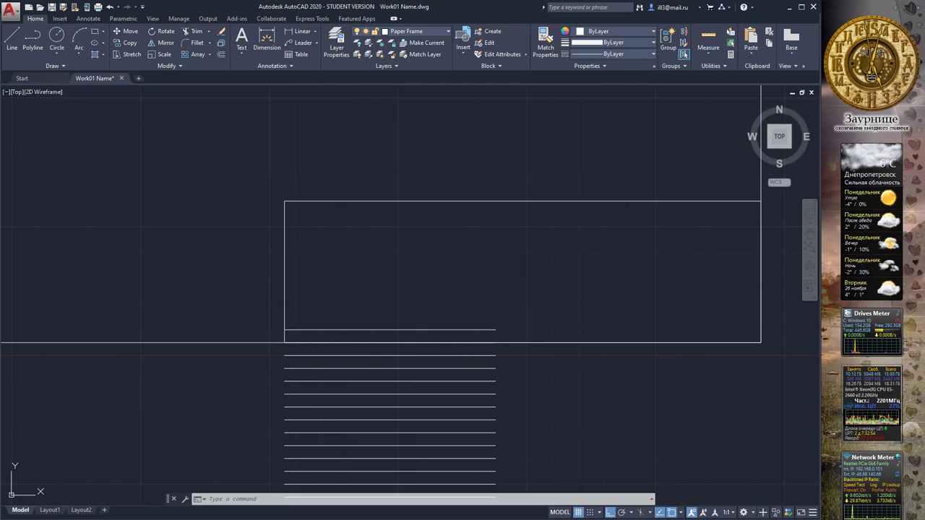
pyautogui.scroll(-2, 377, 275)
# Undo the previous set of copied lines.
pyautogui.hotkey('ctrl', 'z')
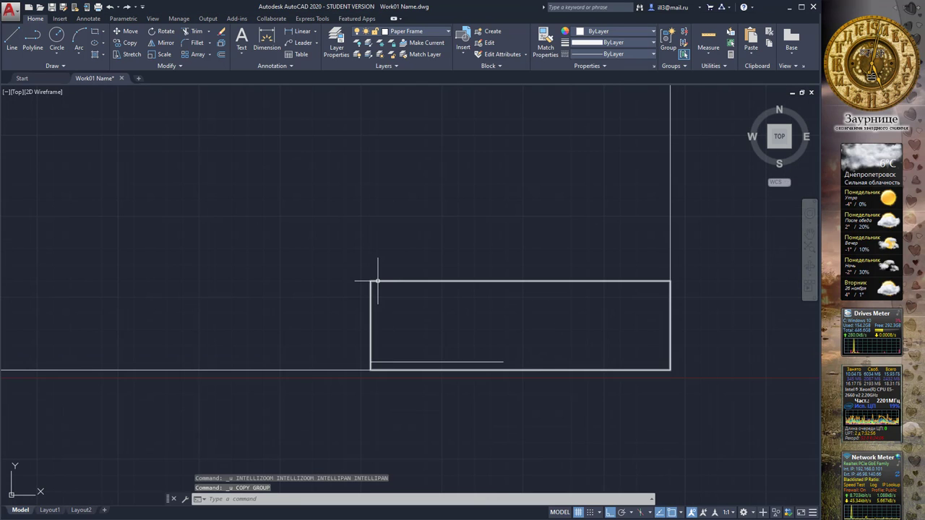
pyautogui.moveTo(398, 322)
pyautogui.mouseDown(button='middle')
pyautogui.moveTo(341, 305)
pyautogui.moveTo(327, 291)
pyautogui.mouseUp(button='middle')
pyautogui.scroll(2, 347, 303)
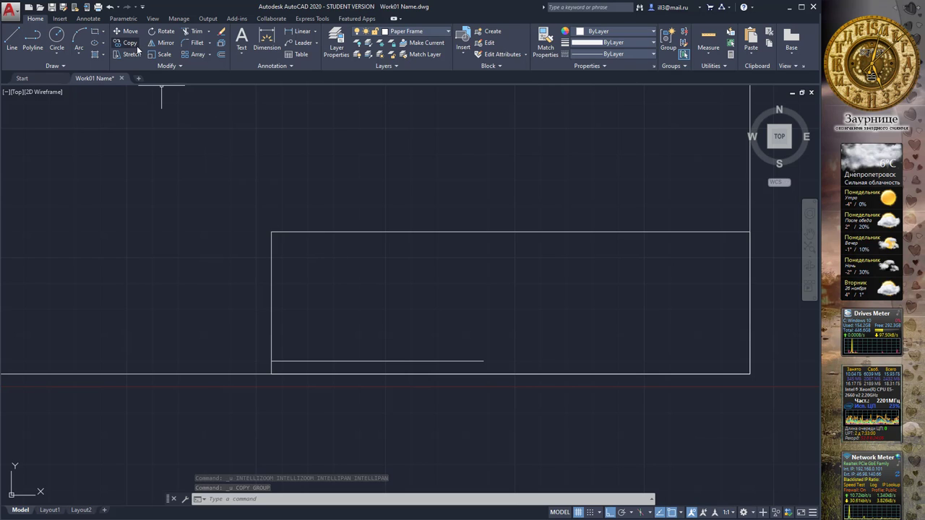
# Copy the bottom line from its left endpoint as a 20-item array.
pyautogui.click(137, 46)
pyautogui.click(289, 360)
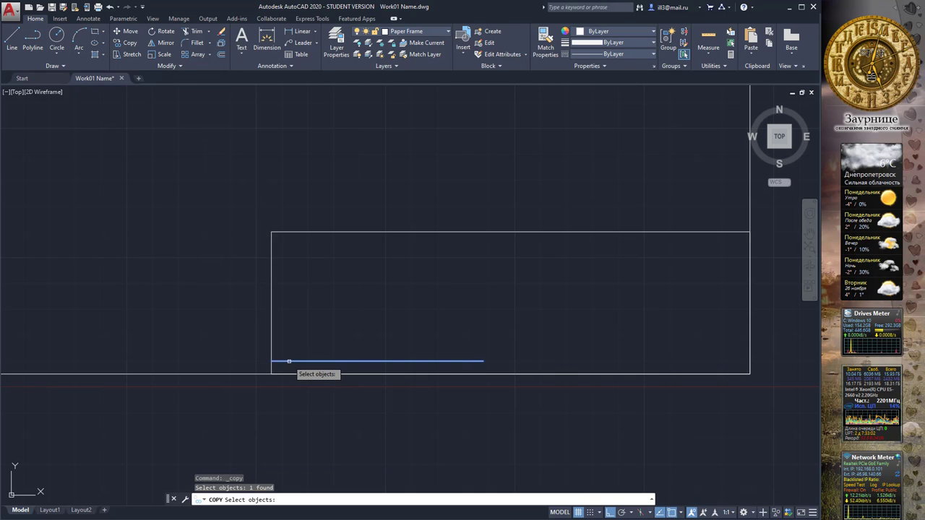
pyautogui.press('Return')
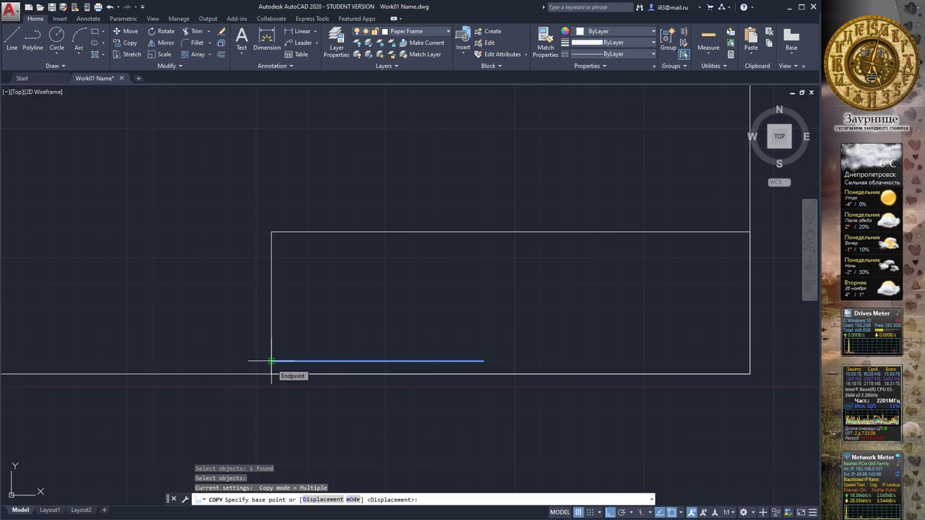
pyautogui.click(272, 360)
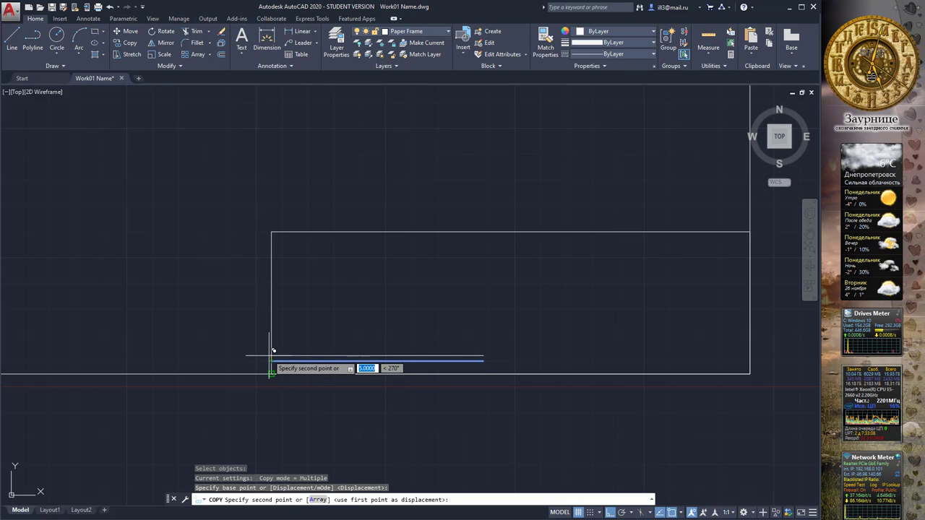
pyautogui.click(319, 499)
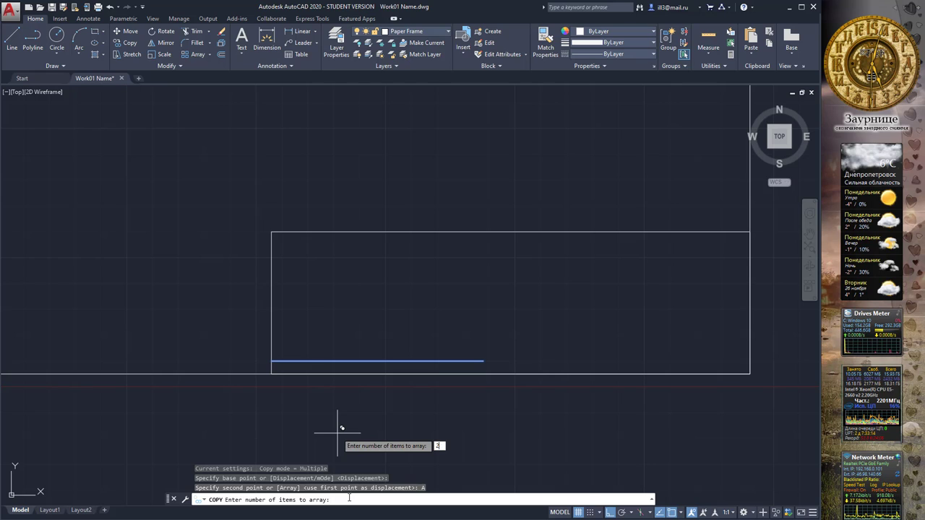
pyautogui.write('0')
pyautogui.press('Return')
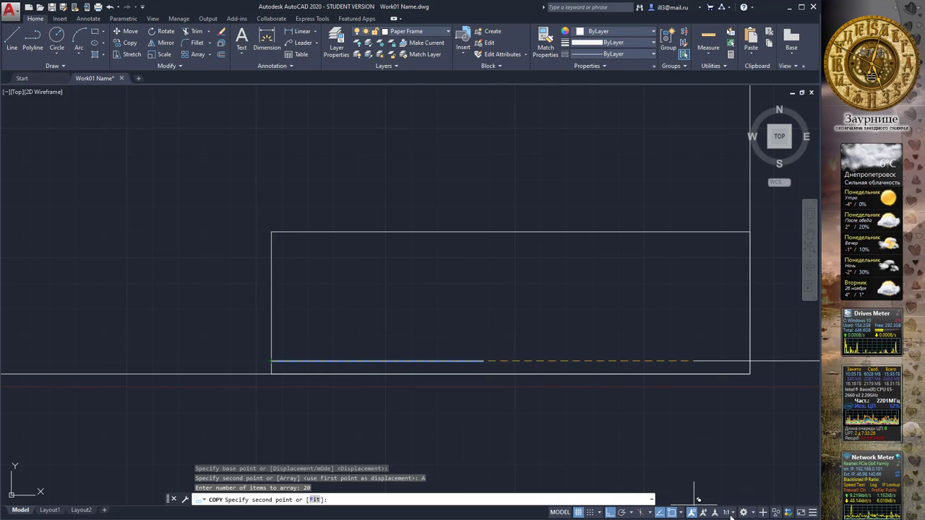
# Turn off the Endpoint and Intersection object snaps.
pyautogui.click(680, 513)
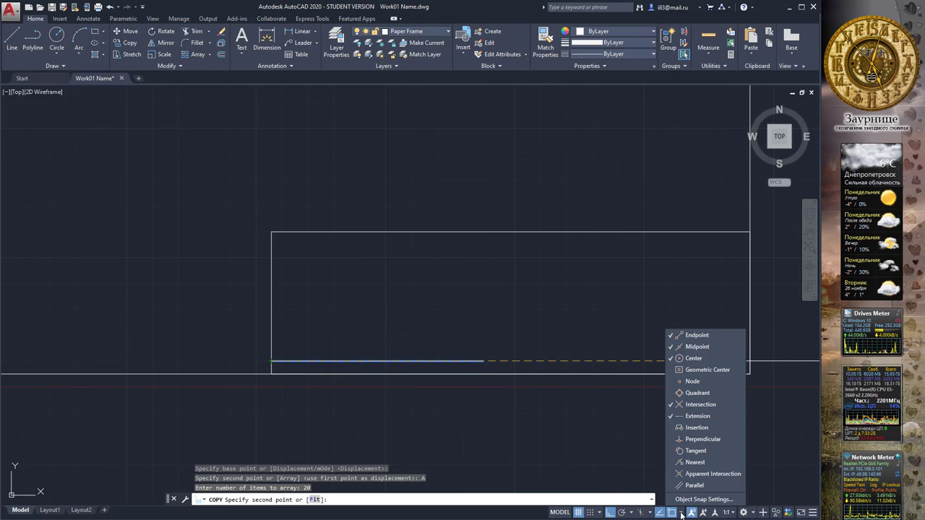
pyautogui.click(695, 336)
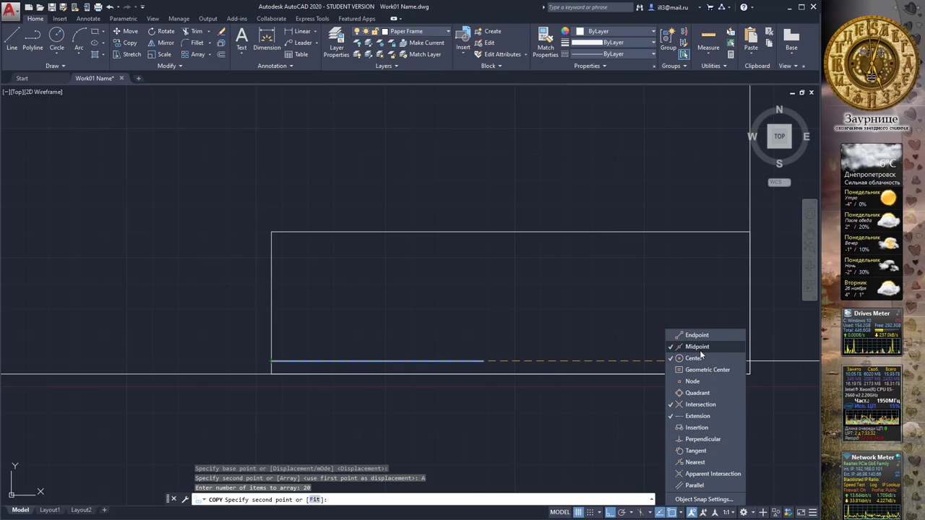
pyautogui.click(698, 404)
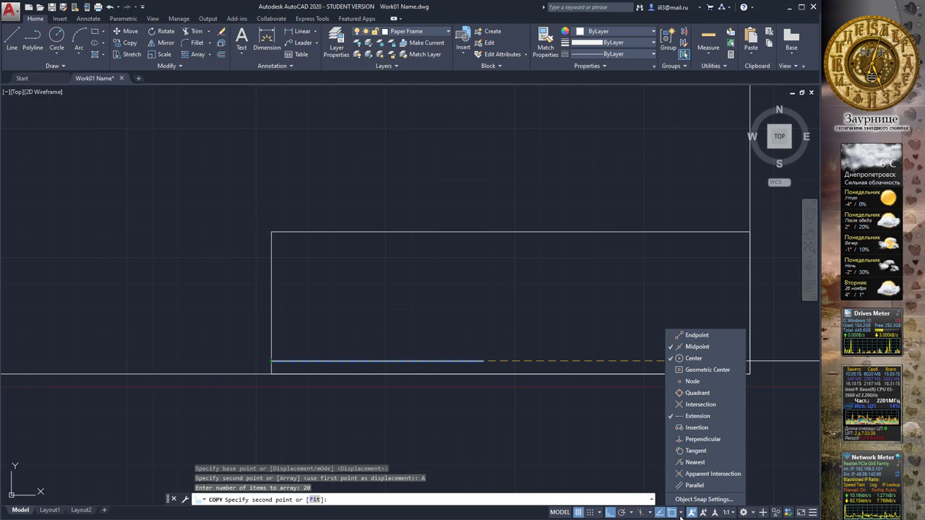
pyautogui.click(680, 515)
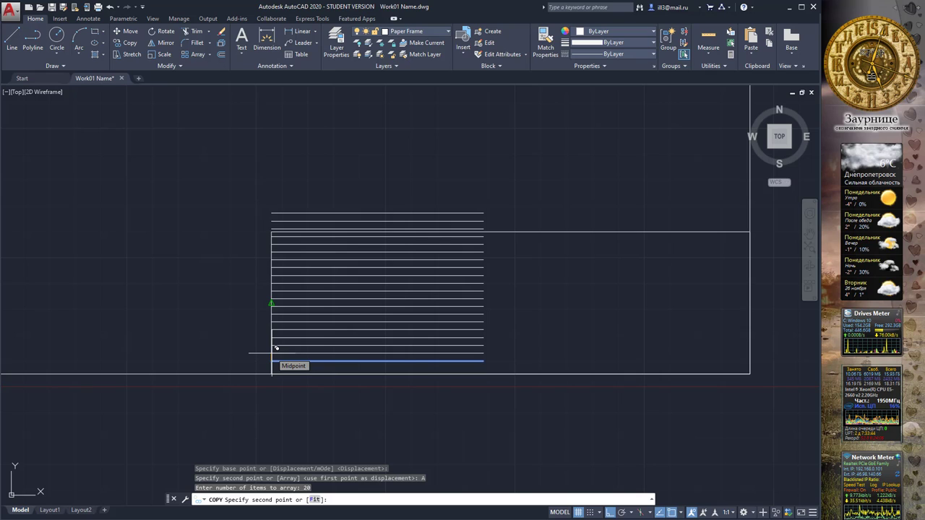
# Space the 20 arrayed lines 5 units apart and end the copy.
pyautogui.write('5')
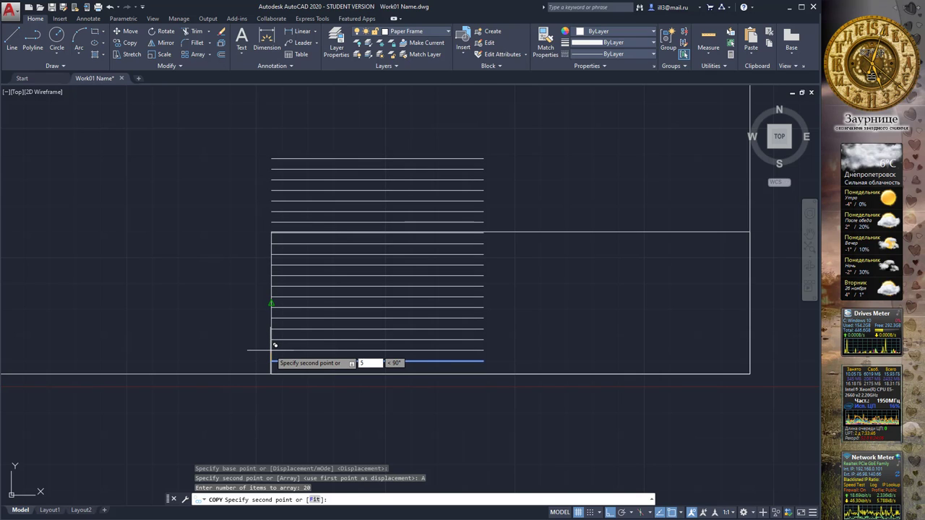
pyautogui.press('Return')
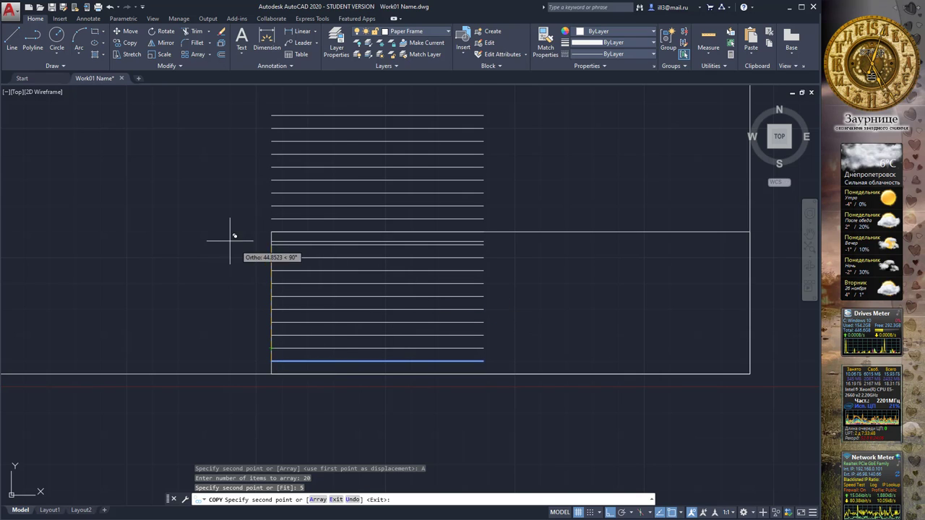
pyautogui.press('Escape')
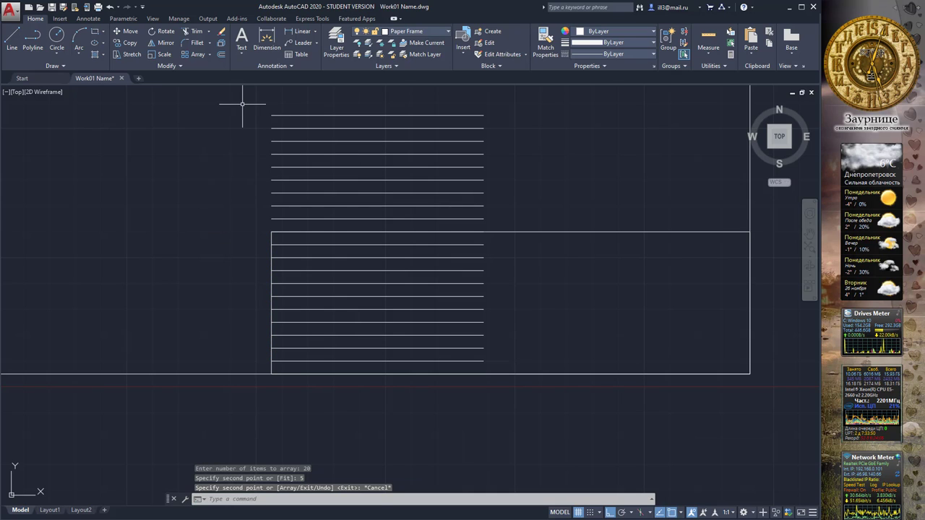
# Delete the nine lines rising above the title block, then view the whole frame.
pyautogui.moveTo(376, 99); pyautogui.dragTo(318, 227)
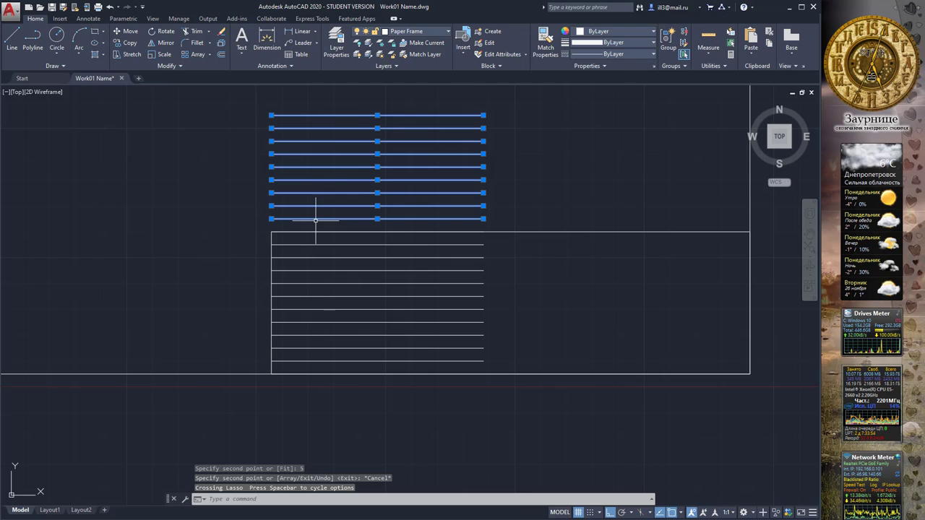
pyautogui.press('Delete')
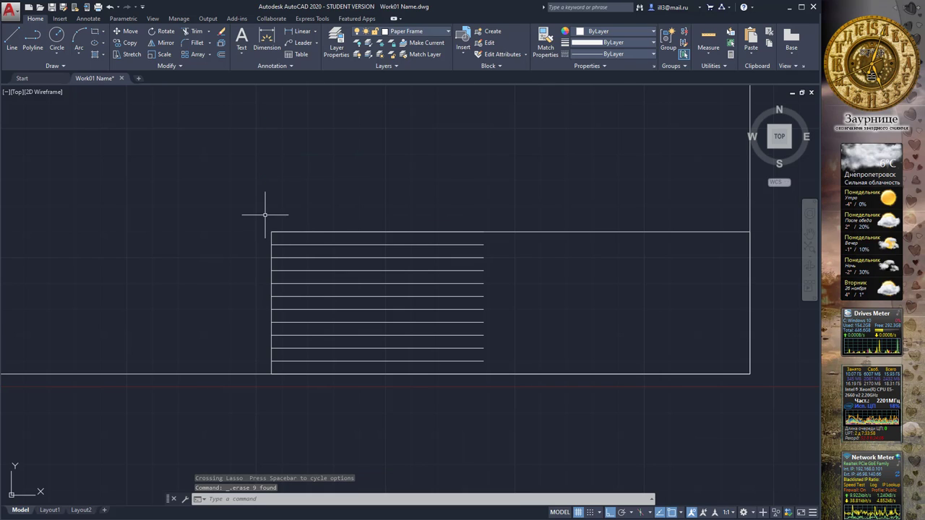
pyautogui.scroll(-2, 264, 215)
pyautogui.moveTo(227, 181); pyautogui.dragTo(429, 223, button='middle')
pyautogui.scroll(-2, 361, 217)
pyautogui.moveTo(234, 208)
pyautogui.mouseDown(button='middle')
pyautogui.moveTo(279, 233)
pyautogui.moveTo(375, 241)
pyautogui.moveTo(293, 256)
pyautogui.mouseUp(button='middle')
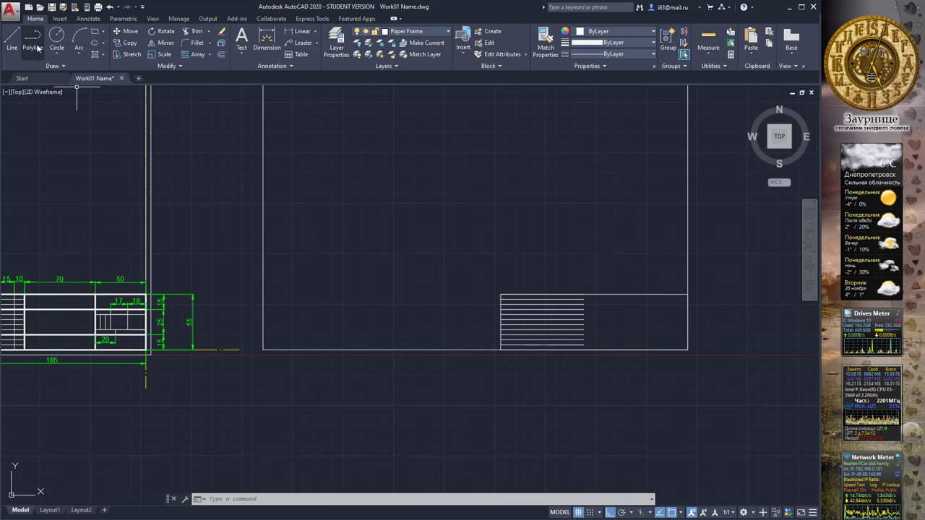
# Turn on the Endpoint and Insertion object snaps.
pyautogui.click(684, 513)
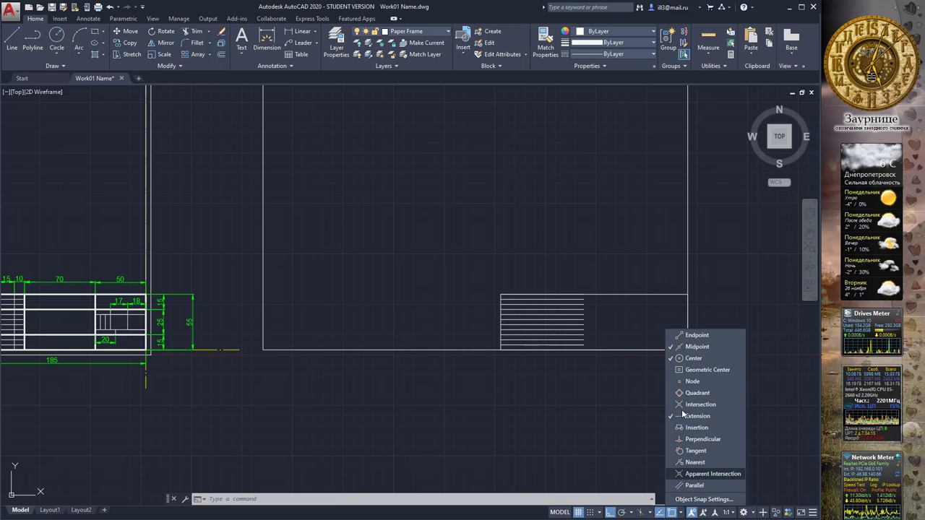
pyautogui.click(695, 335)
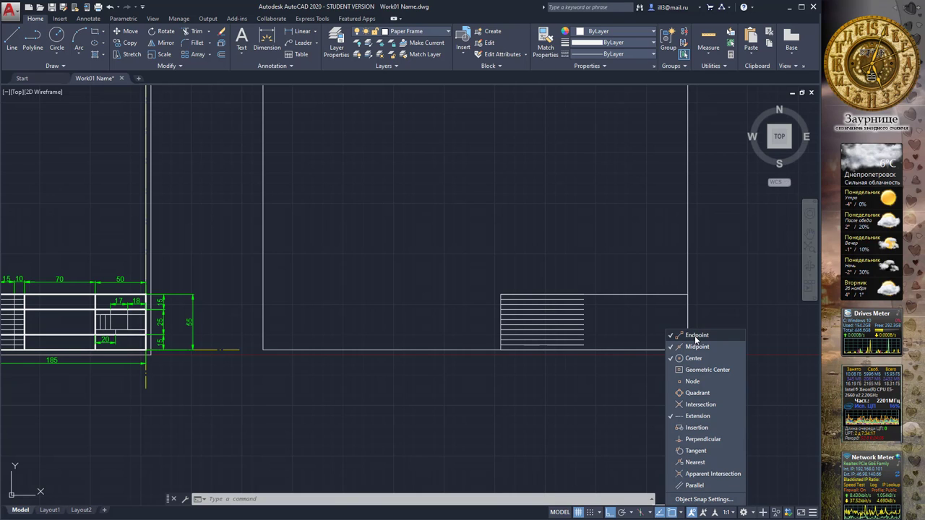
pyautogui.click(698, 429)
pyautogui.click(683, 513)
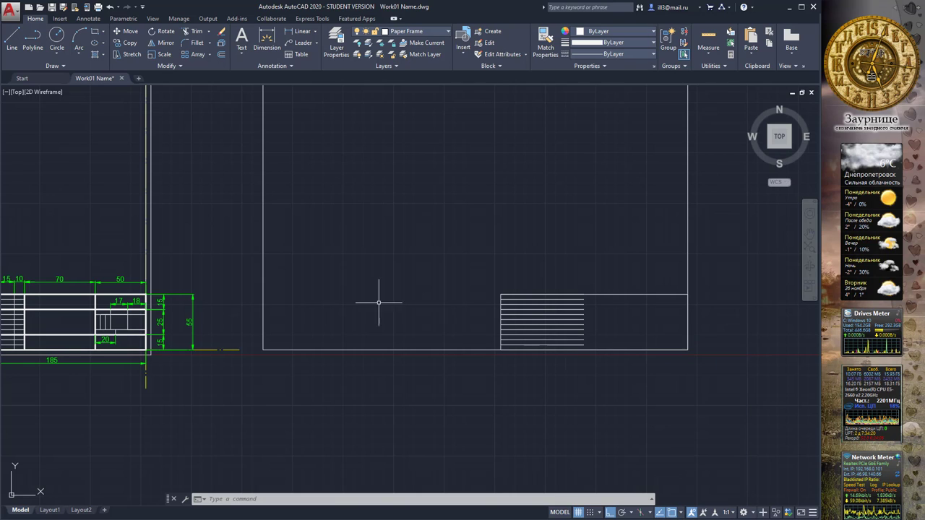
# Draw a horizontal divider across the title block, tracked 15 units from the corner.
pyautogui.click(14, 41)
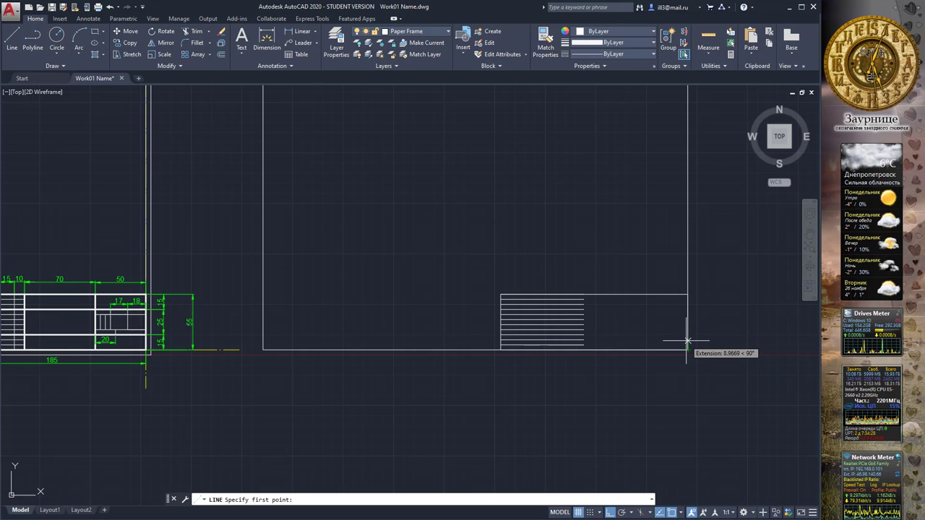
pyautogui.write('15')
pyautogui.press('Return')
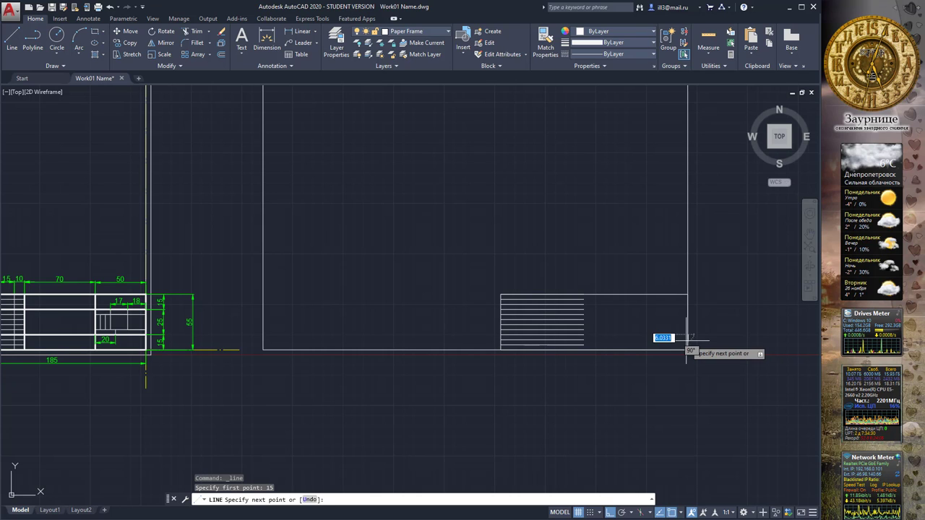
pyautogui.click(501, 334)
pyautogui.press('Escape')
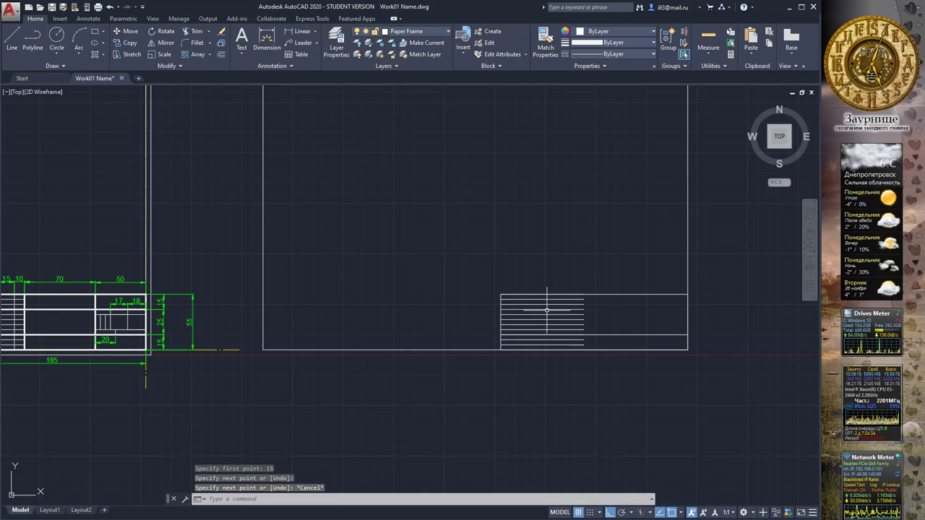
# Start divider lines 25 units along the tracking path, ending each attempt with Esc.
pyautogui.click(11, 43)
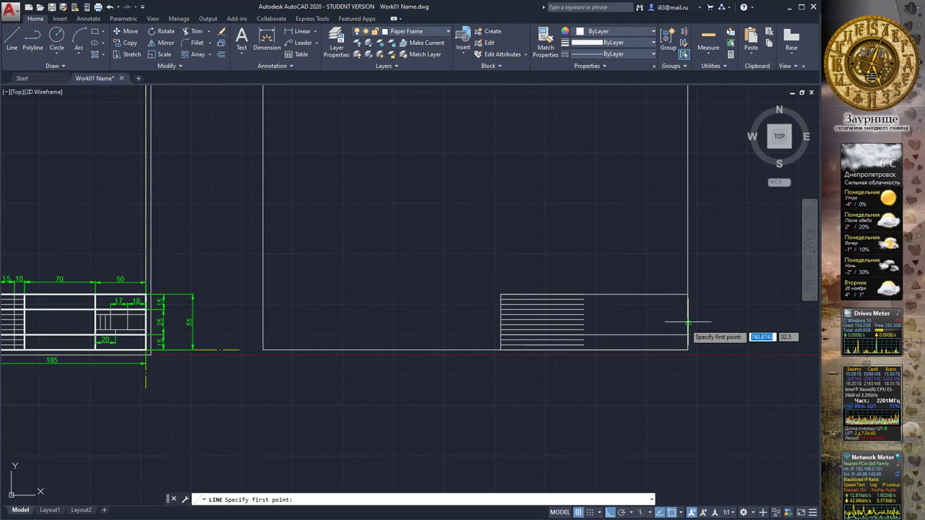
pyautogui.write('25')
pyautogui.press('Return')
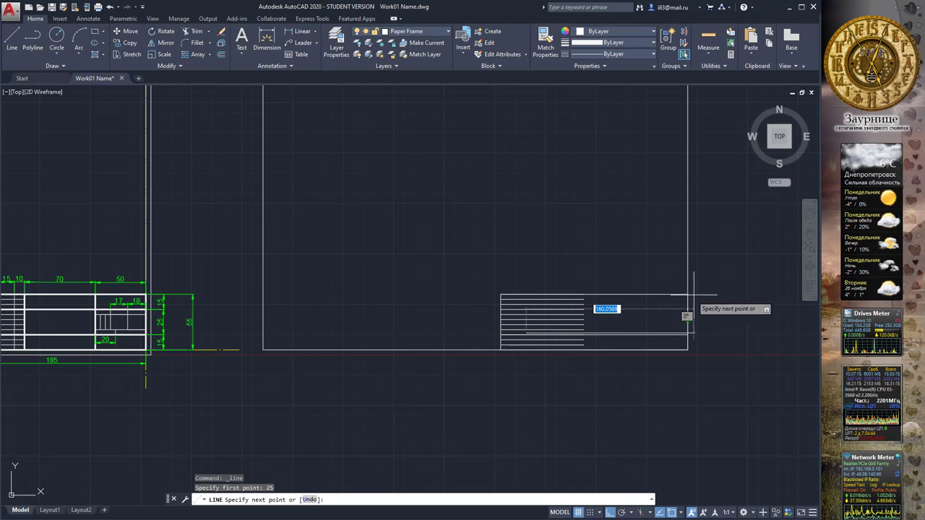
pyautogui.press('Escape')
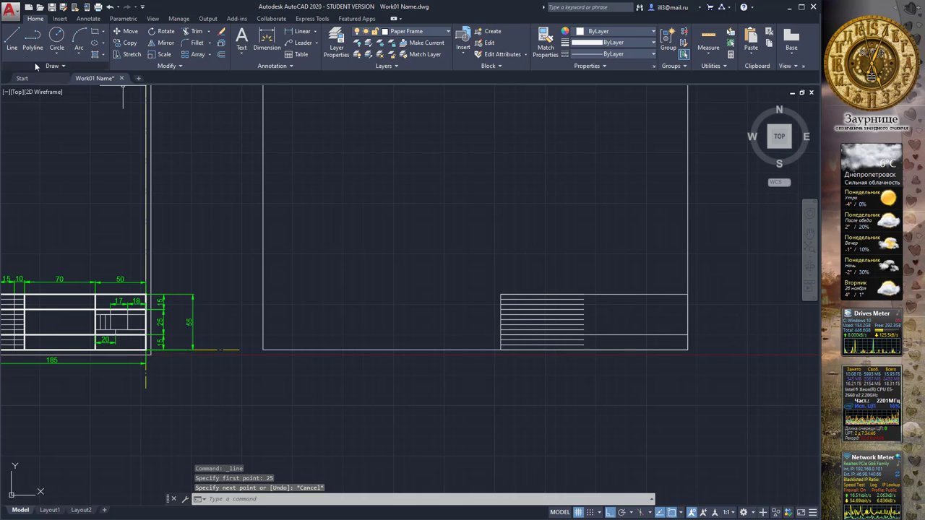
pyautogui.press('Return')
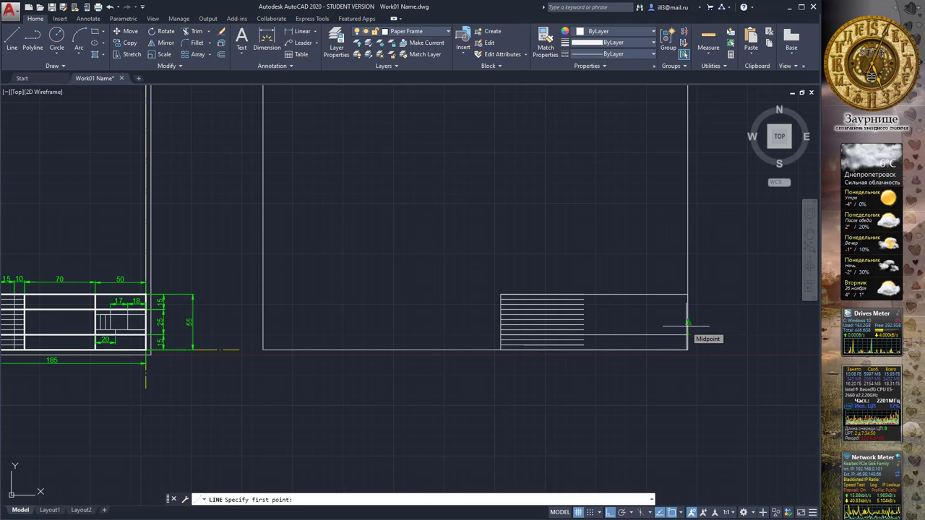
pyautogui.write('25')
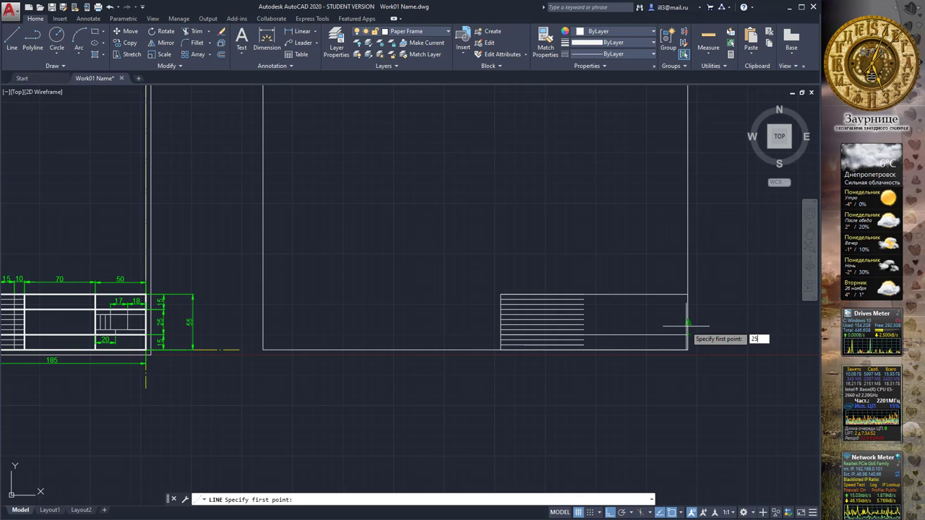
pyautogui.press('Return')
pyautogui.press('Escape')
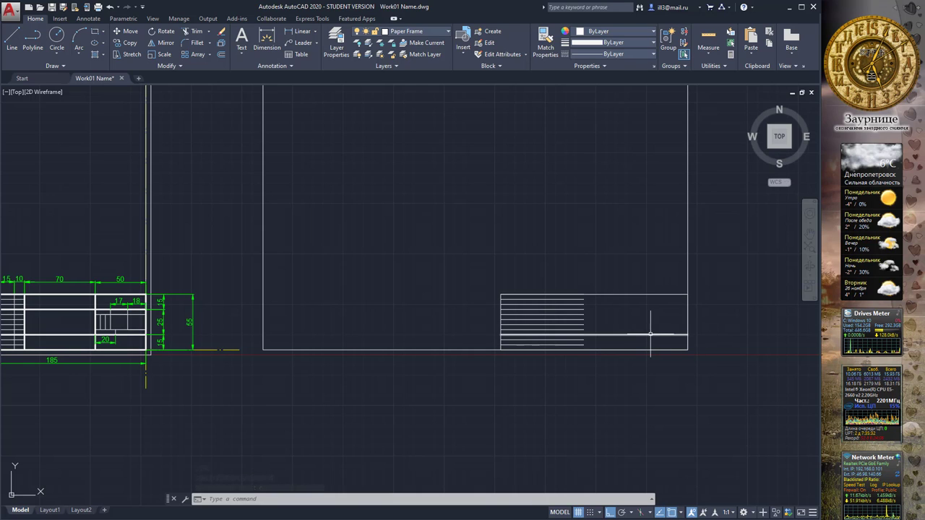
pyautogui.press('Return')
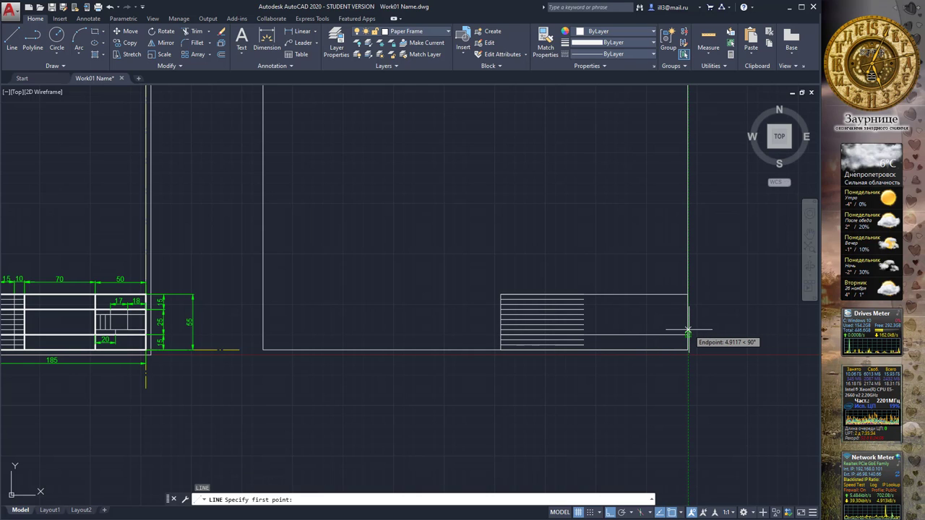
pyautogui.write('25')
pyautogui.press('Return')
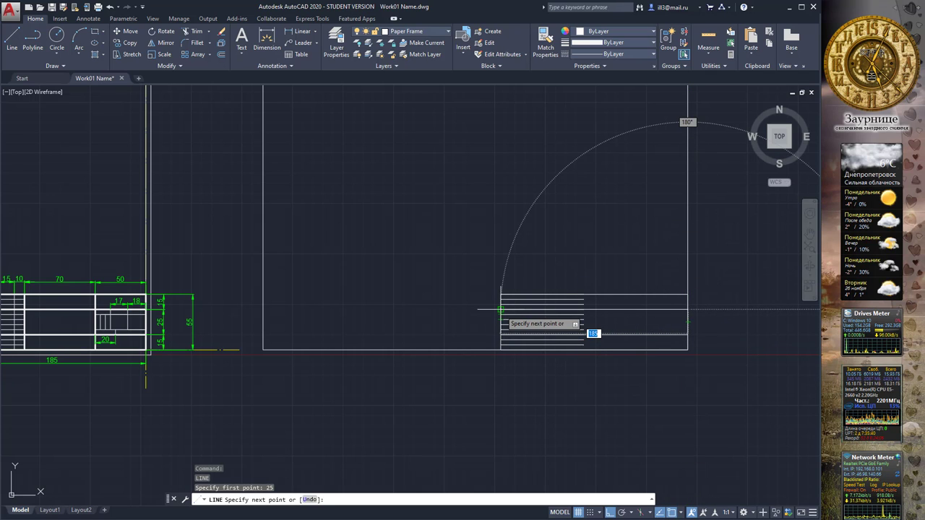
pyautogui.press('Escape')
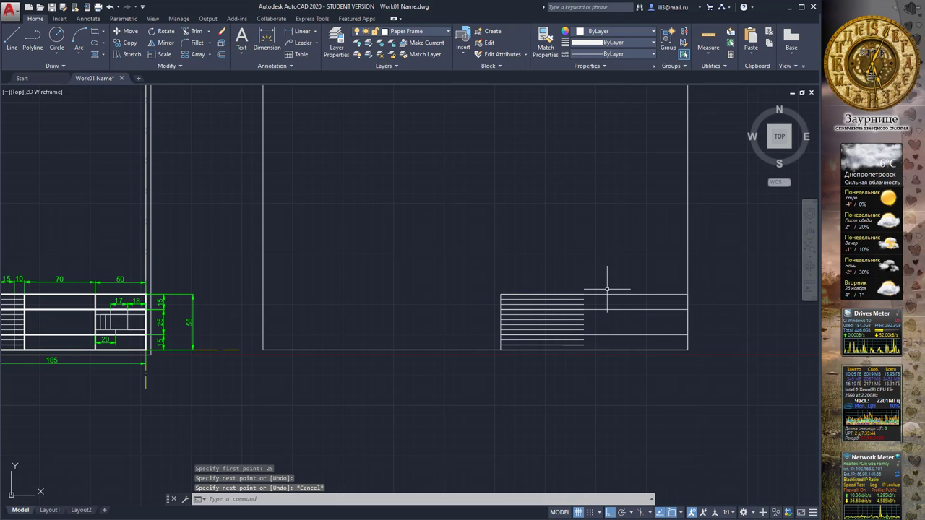
# Draw vertical dividers 50 units left of the corner and 70 units along the top edge.
pyautogui.click(13, 40)
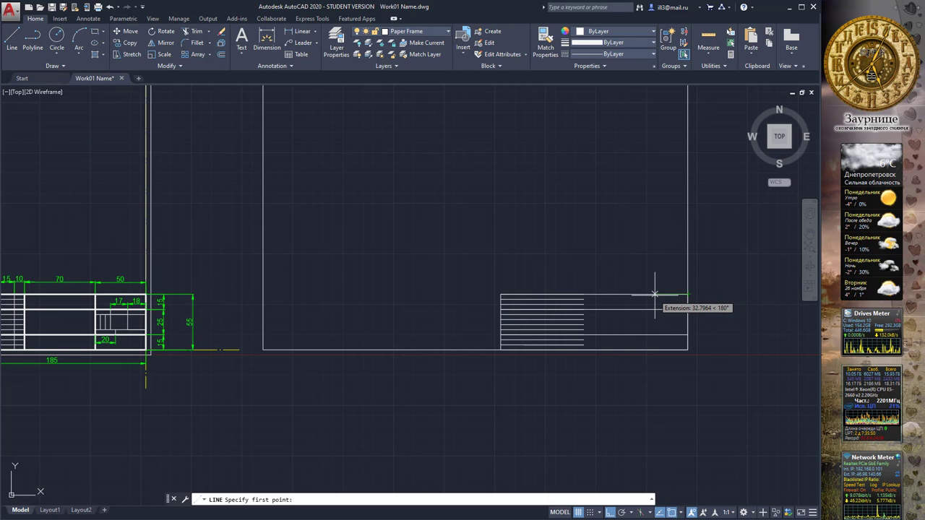
pyautogui.write('50')
pyautogui.press('Return')
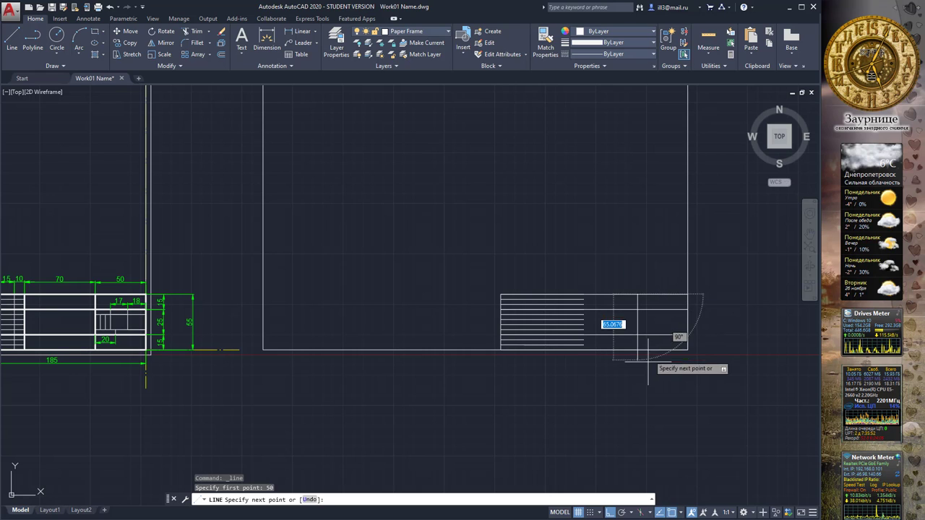
pyautogui.click(646, 384)
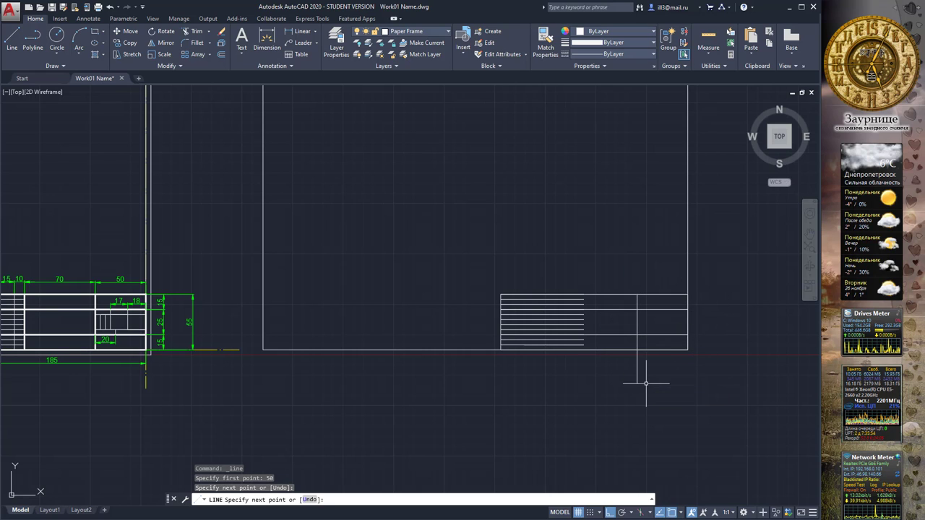
pyautogui.press('Escape')
pyautogui.press('space')
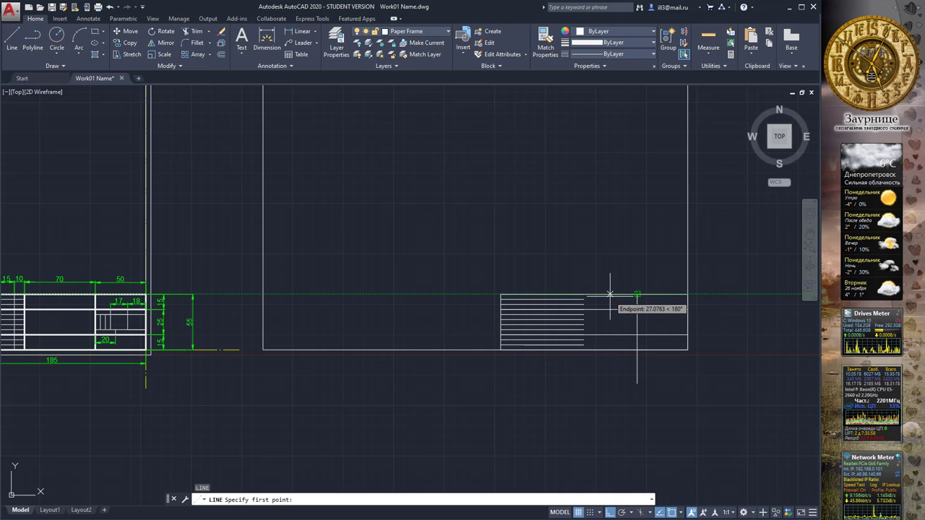
pyautogui.write('70')
pyautogui.press('Return')
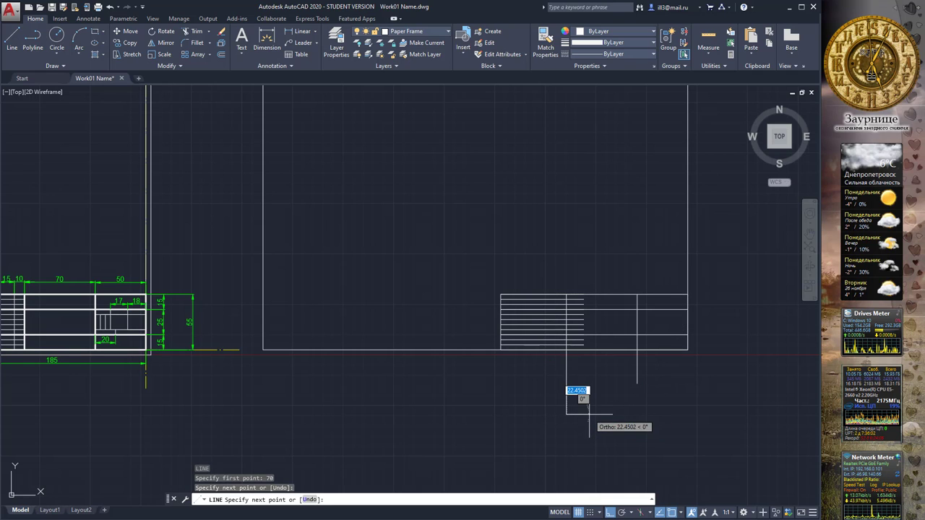
pyautogui.press('Escape')
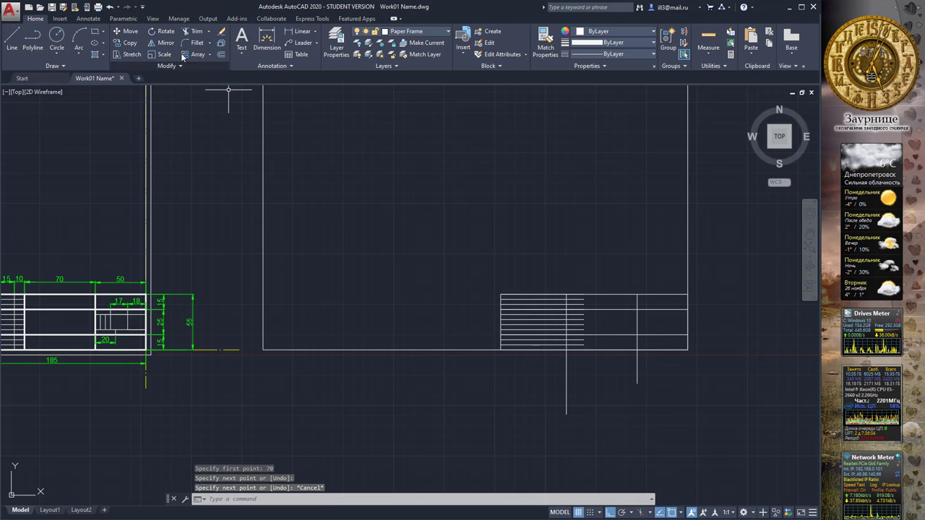
# Trim the divider stubs below the title block at its outline.
pyautogui.click(193, 32)
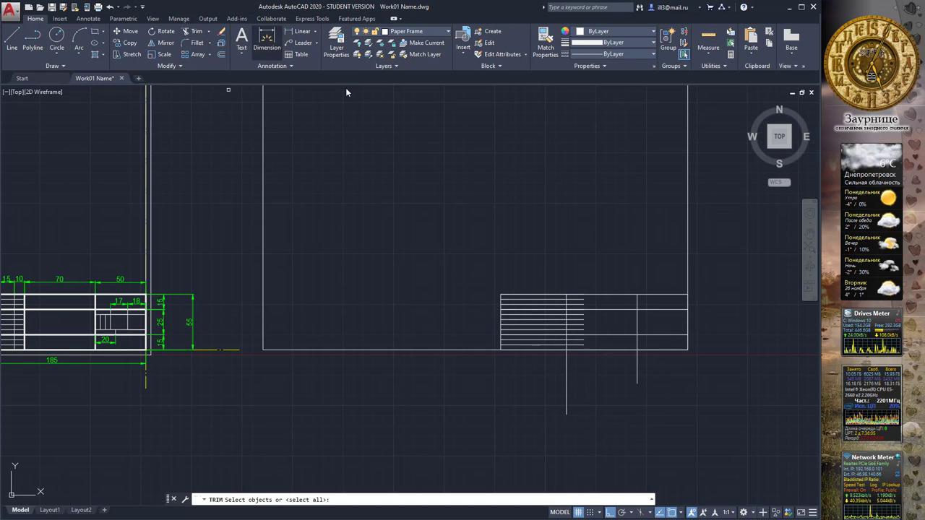
pyautogui.click(598, 351)
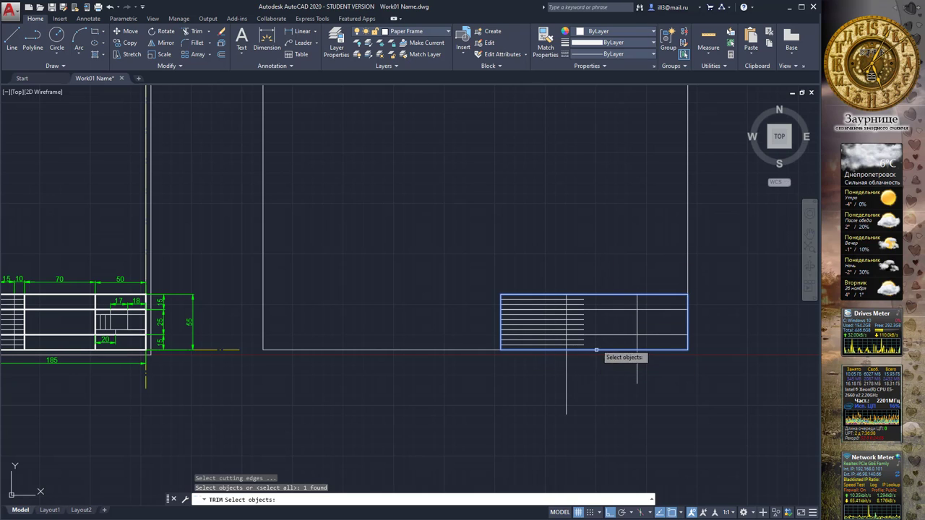
pyautogui.press('Return')
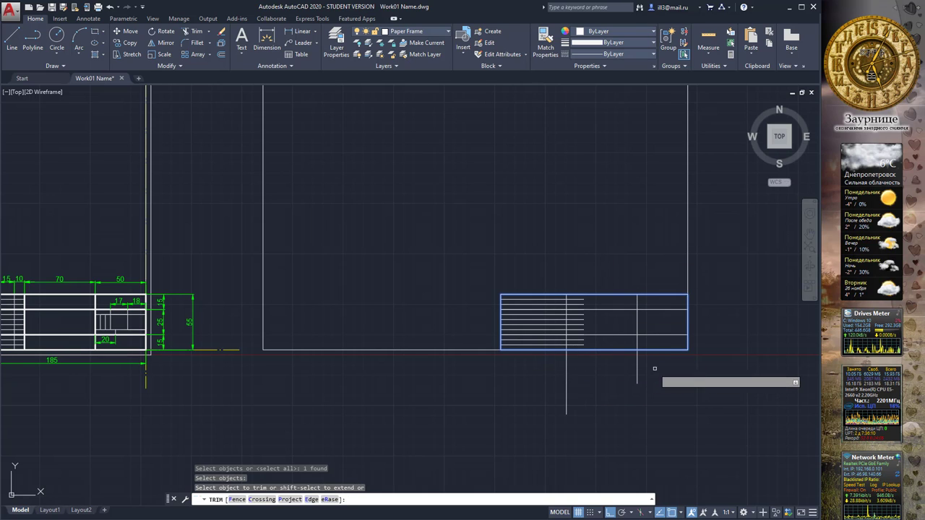
pyautogui.click(655, 368)
pyautogui.click(565, 381)
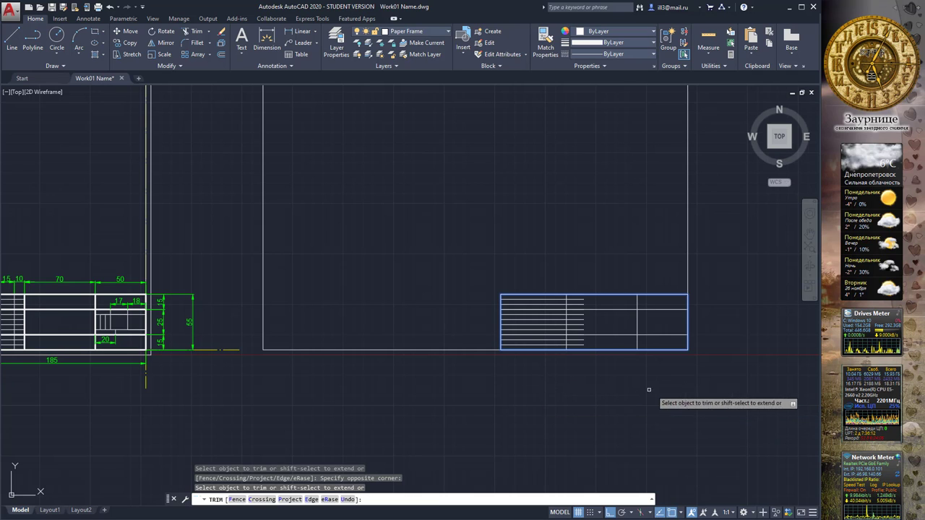
pyautogui.press('Escape')
# Trim the first group of row stubs past the left column divider.
pyautogui.press('Return')
pyautogui.scroll(2, 571, 261)
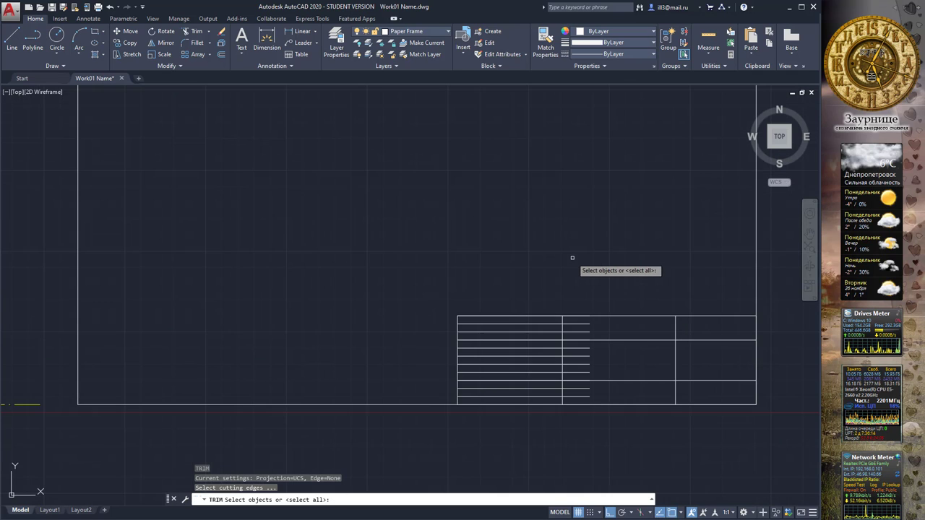
pyautogui.scroll(2, 578, 290)
pyautogui.scroll(1, 564, 326)
pyautogui.click(554, 333)
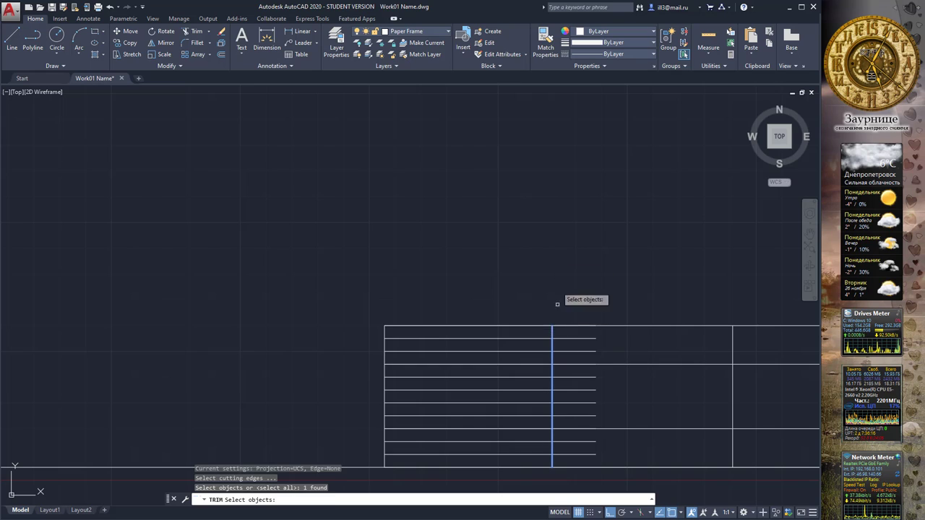
pyautogui.press('Return')
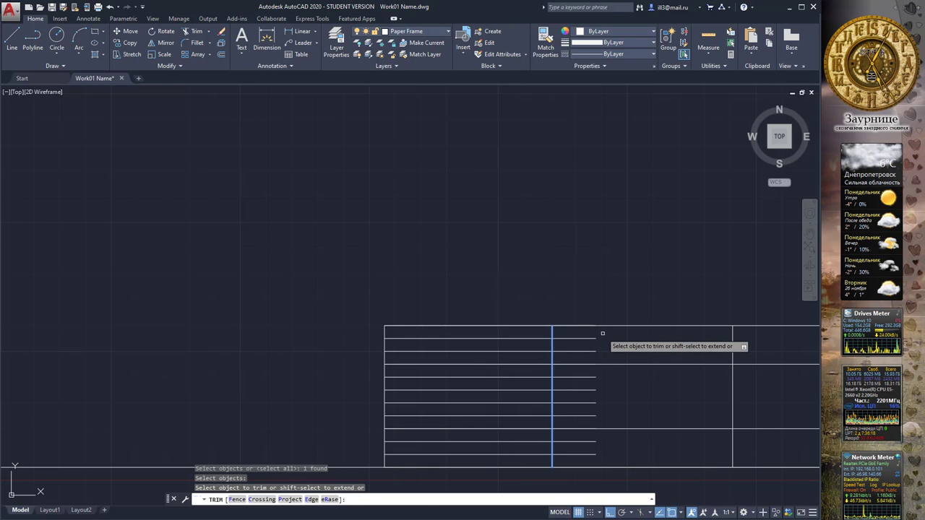
pyautogui.click(603, 333)
pyautogui.click(589, 353)
# Trim the remaining lower row stubs past the divider and view the whole frame.
pyautogui.click(604, 372)
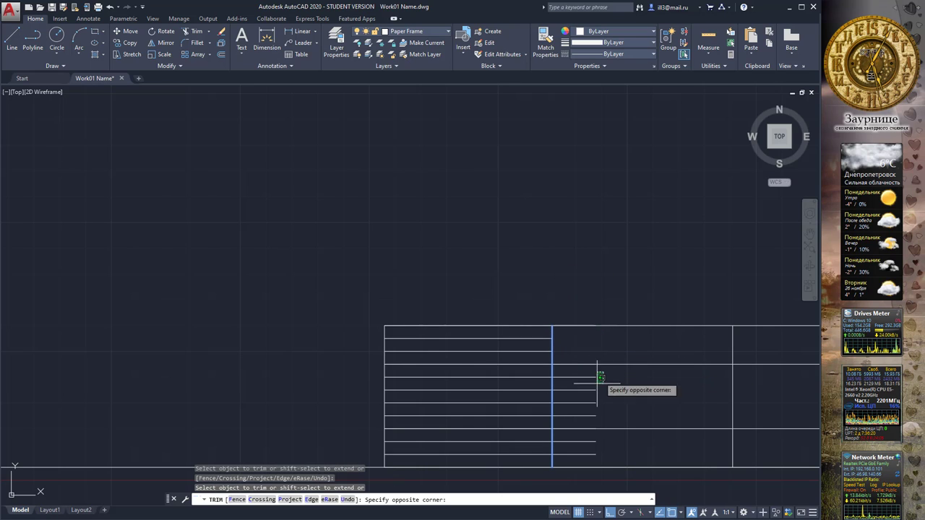
pyautogui.click(584, 419)
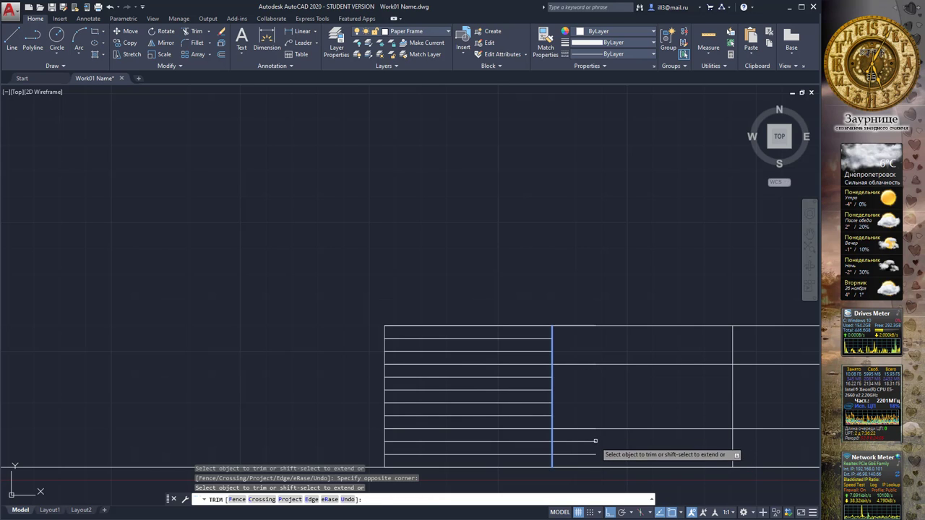
pyautogui.click(599, 437)
pyautogui.click(578, 458)
pyautogui.scroll(-4, 596, 318)
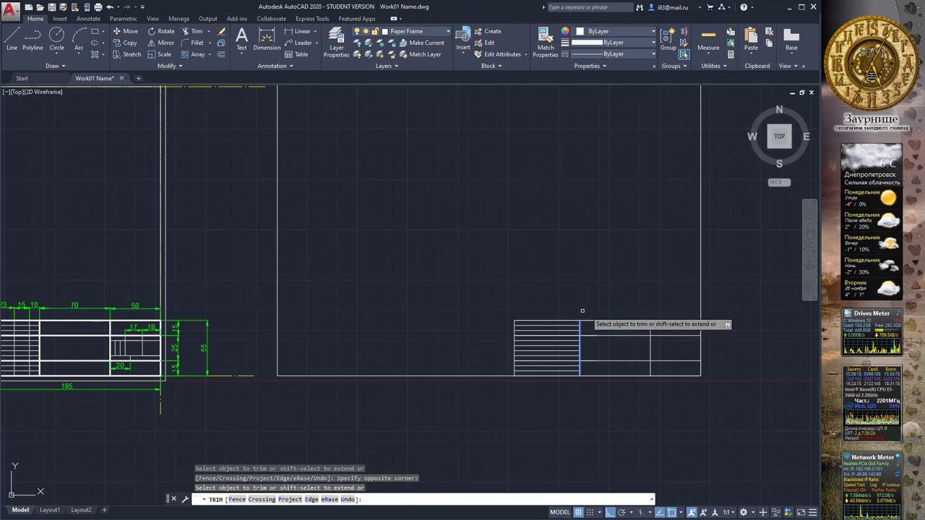
pyautogui.scroll(4, 597, 350)
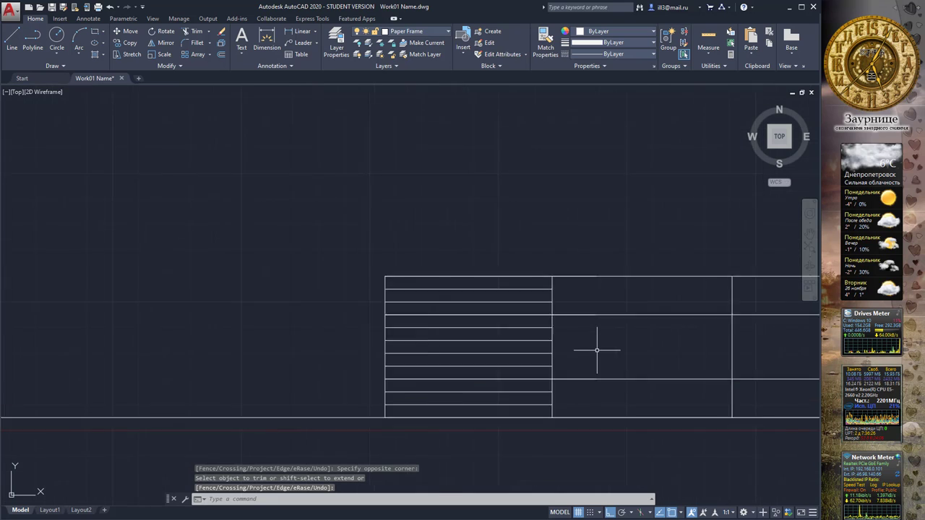
pyautogui.scroll(2, 597, 351)
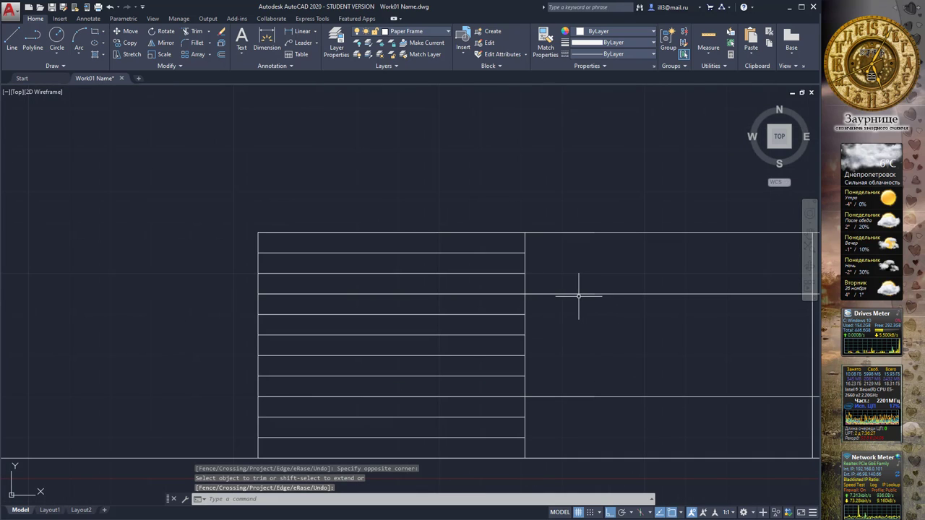
pyautogui.scroll(-2, 514, 295)
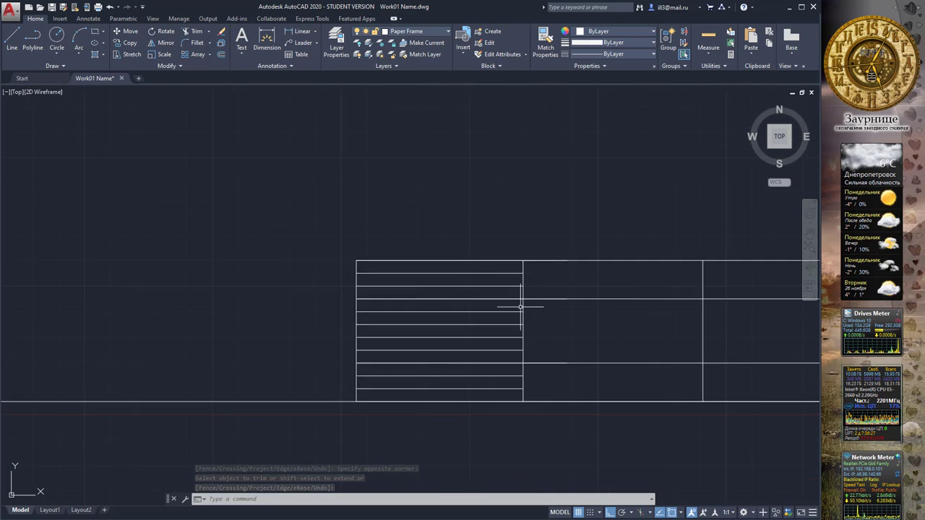
pyautogui.scroll(-4, 513, 296)
pyautogui.moveTo(325, 266); pyautogui.dragTo(477, 291, button='middle')
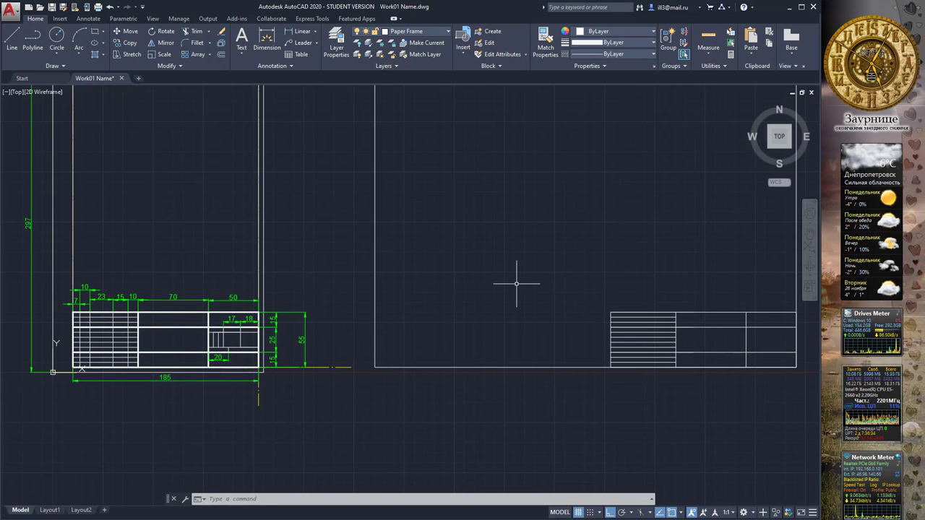
# Draw two horizontal dividers starting 5 units along the title block's right edge.
pyautogui.moveTo(641, 302); pyautogui.dragTo(603, 281, button='middle')
pyautogui.scroll(1, 646, 314)
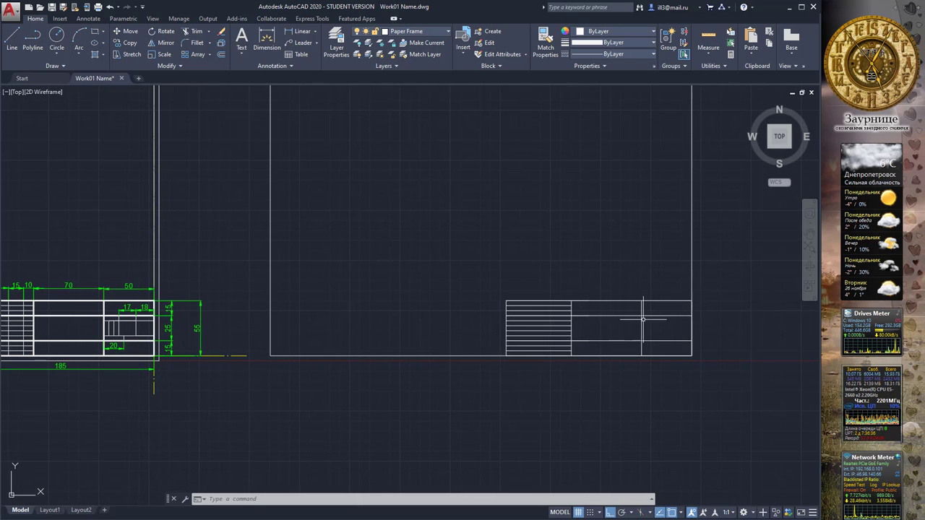
pyautogui.scroll(2, 642, 319)
pyautogui.scroll(-2, 644, 318)
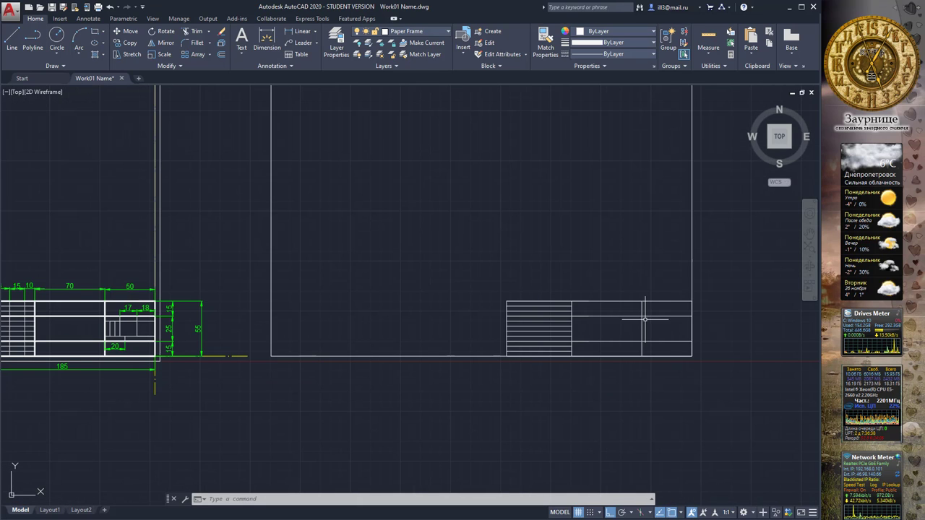
pyautogui.scroll(3, 637, 286)
pyautogui.moveTo(653, 285); pyautogui.dragTo(534, 295, button='middle')
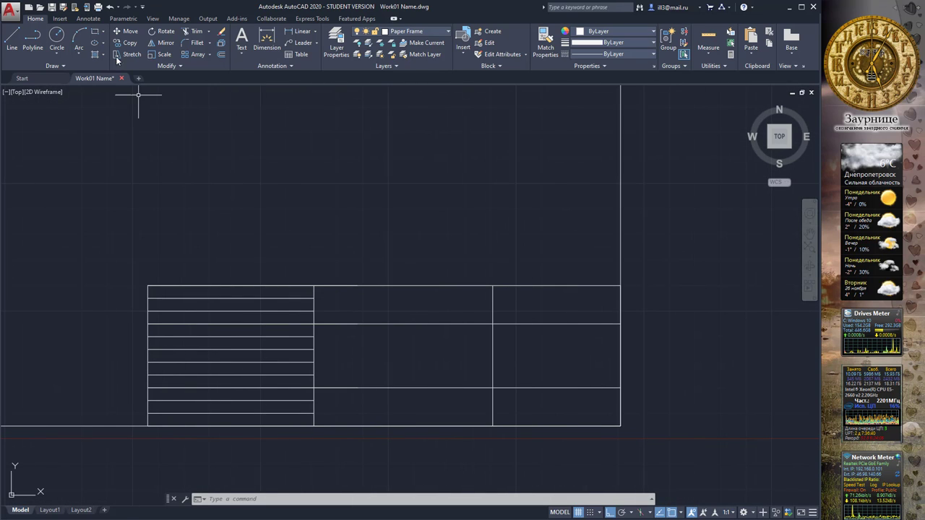
pyautogui.click(8, 40)
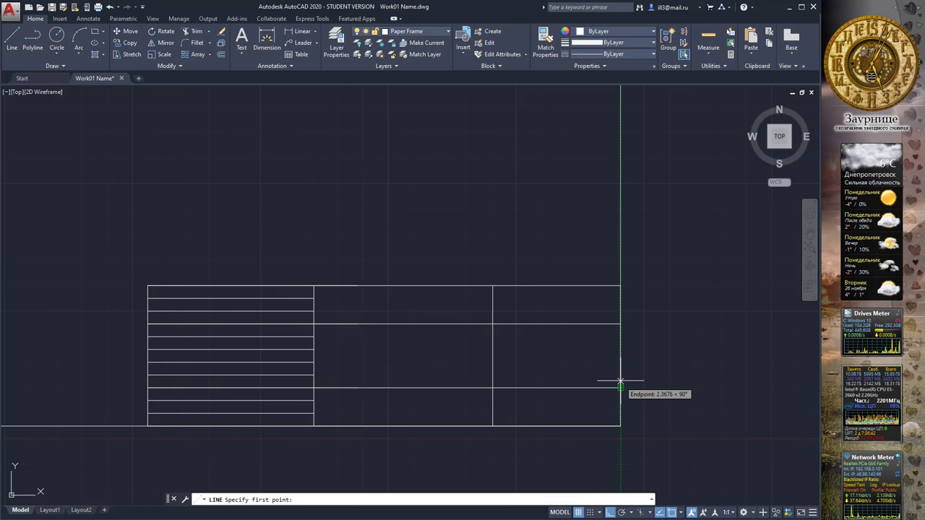
pyautogui.write('5')
pyautogui.press('Return')
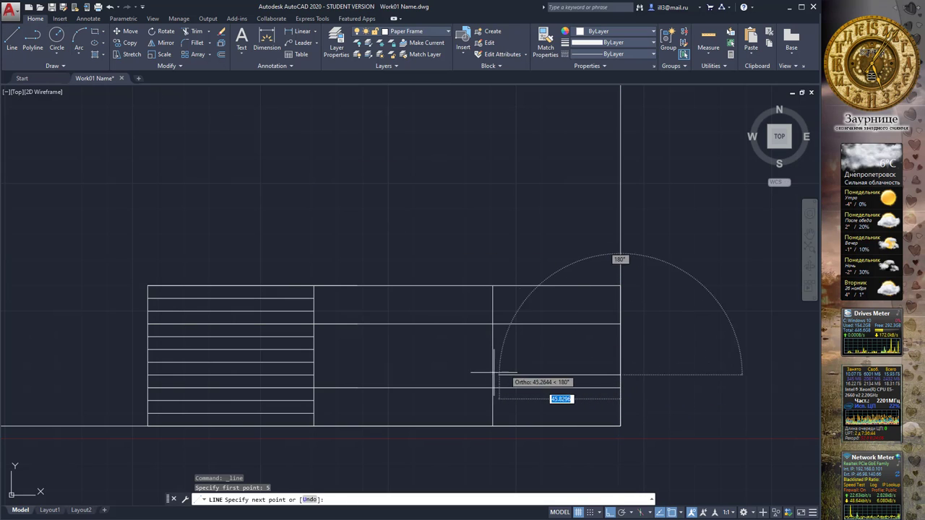
pyautogui.click(475, 375)
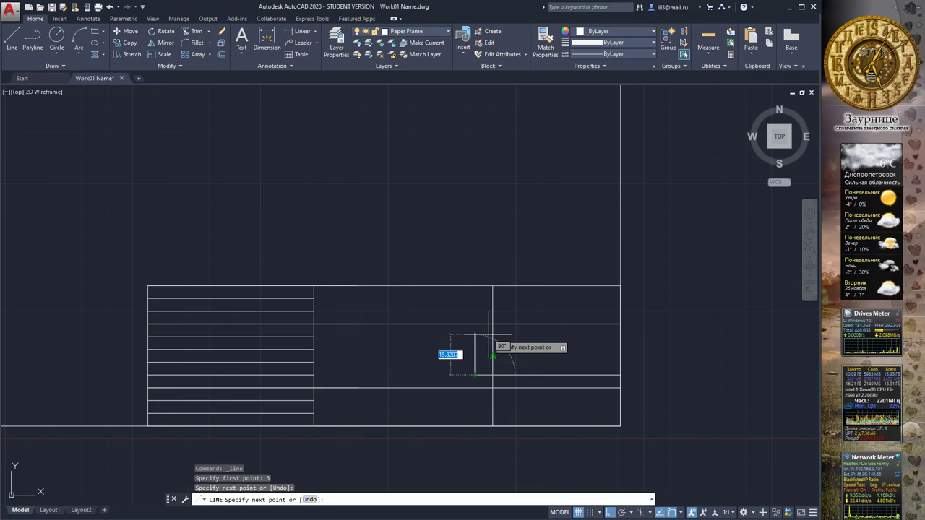
pyautogui.press('Return')
pyautogui.click(14, 47)
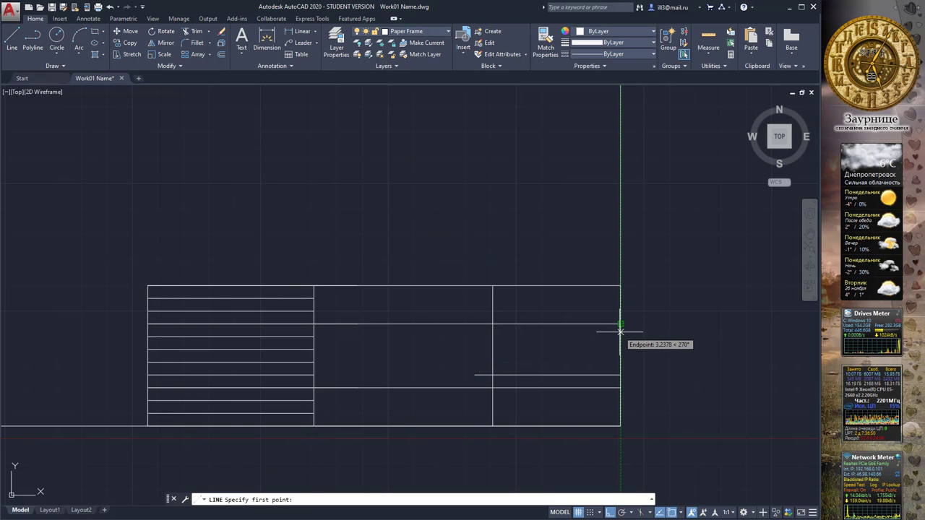
pyautogui.write('5')
pyautogui.press('Return')
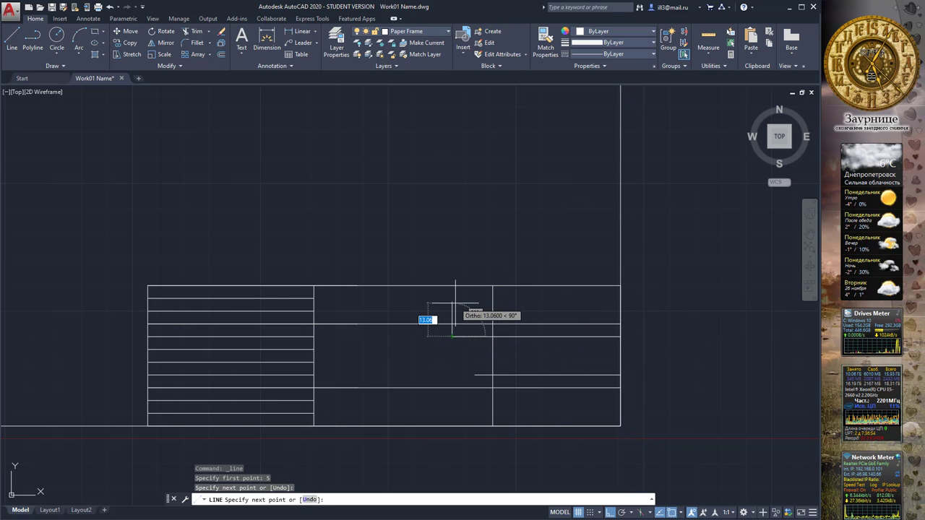
pyautogui.press('Return')
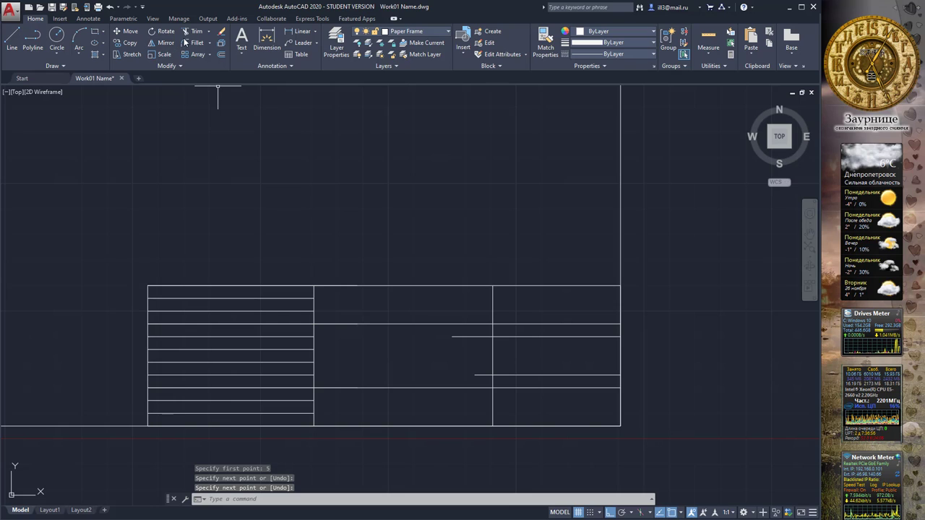
# Trim the dividers' overhang at the middle vertical line of the title block.
pyautogui.click(188, 33)
pyautogui.click(493, 352)
pyautogui.press('Return')
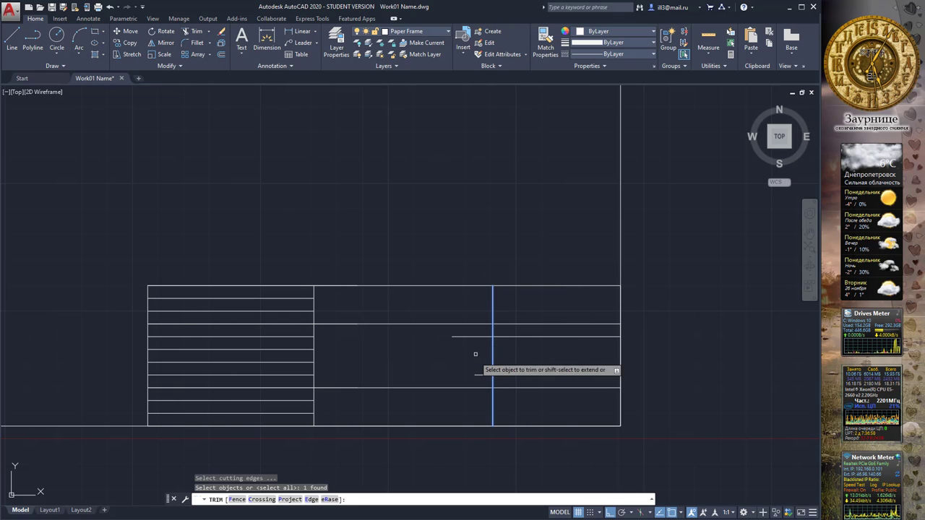
pyautogui.click(478, 336)
pyautogui.click(484, 367)
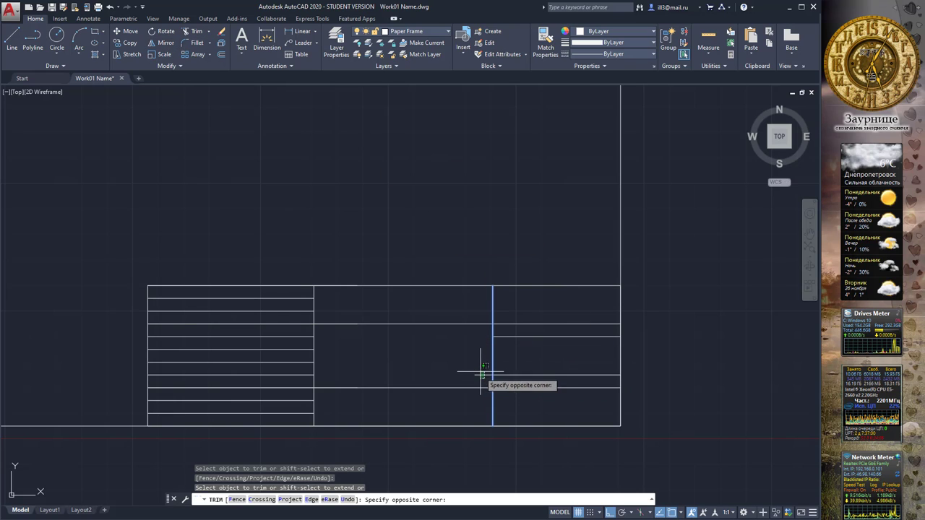
pyautogui.rightClick(452, 327)
pyautogui.click(419, 345)
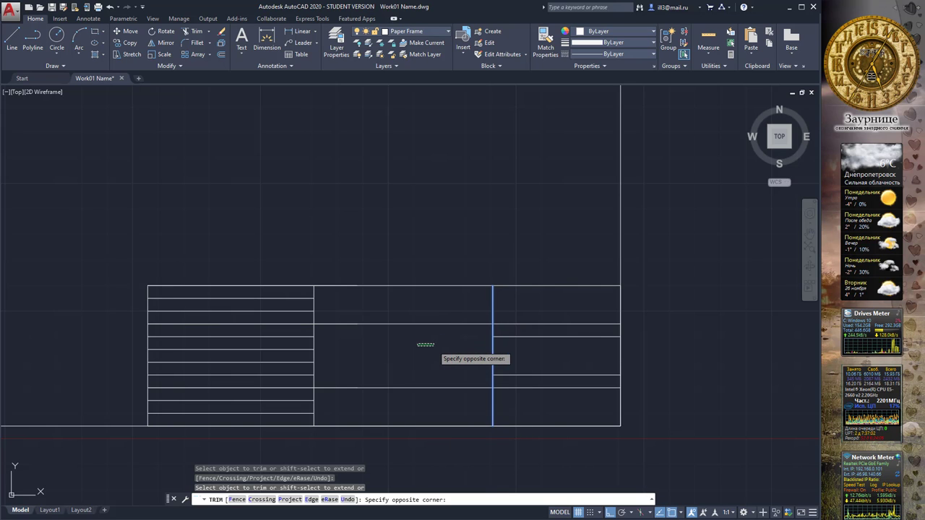
pyautogui.press('Escape')
pyautogui.scroll(-3, 405, 318)
pyautogui.moveTo(363, 301); pyautogui.dragTo(502, 303, button='middle')
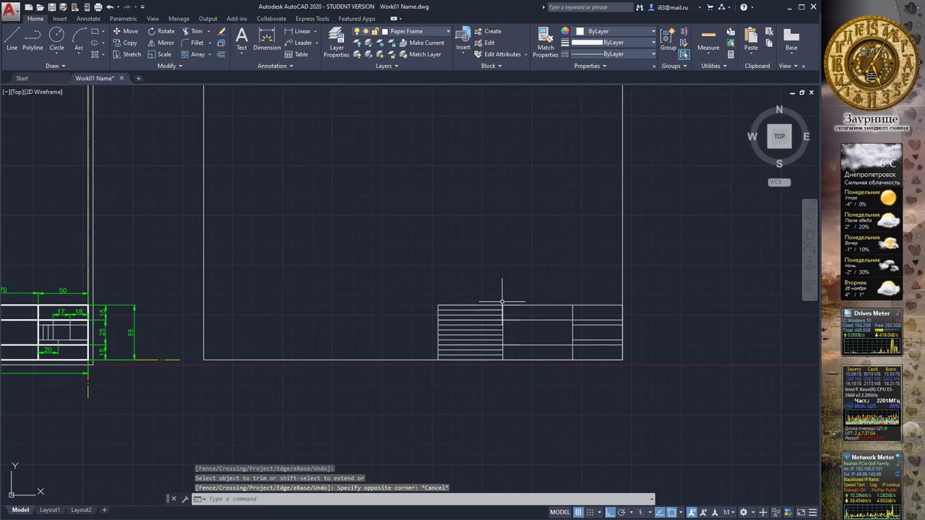
pyautogui.click(12, 40)
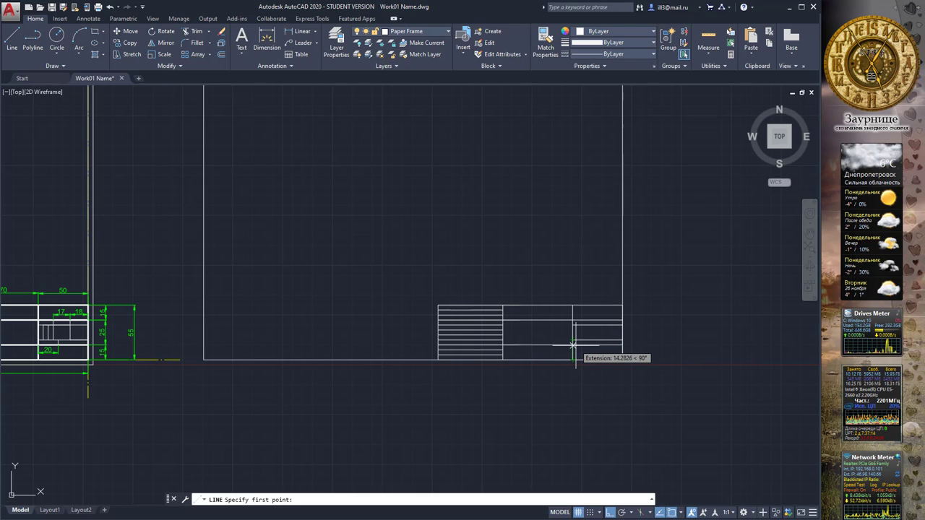
pyautogui.write('20')
pyautogui.press('Return')
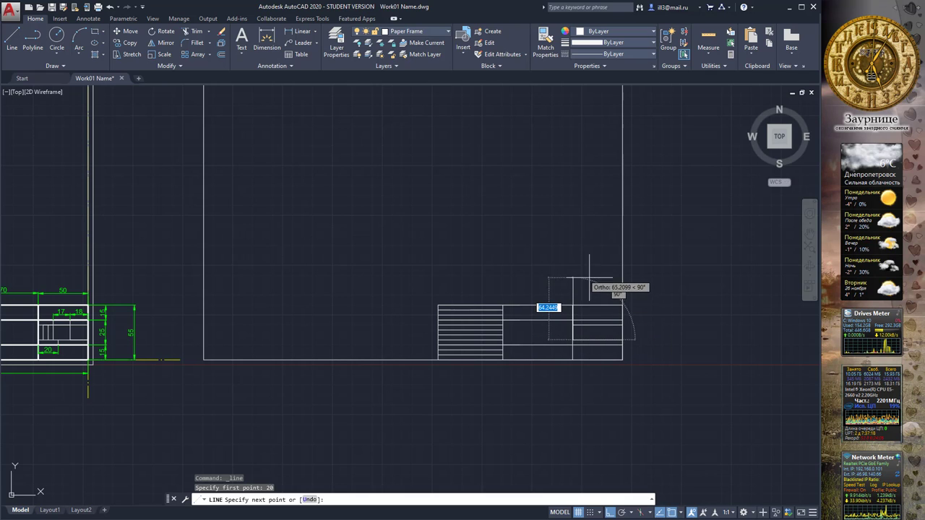
pyautogui.press('Escape')
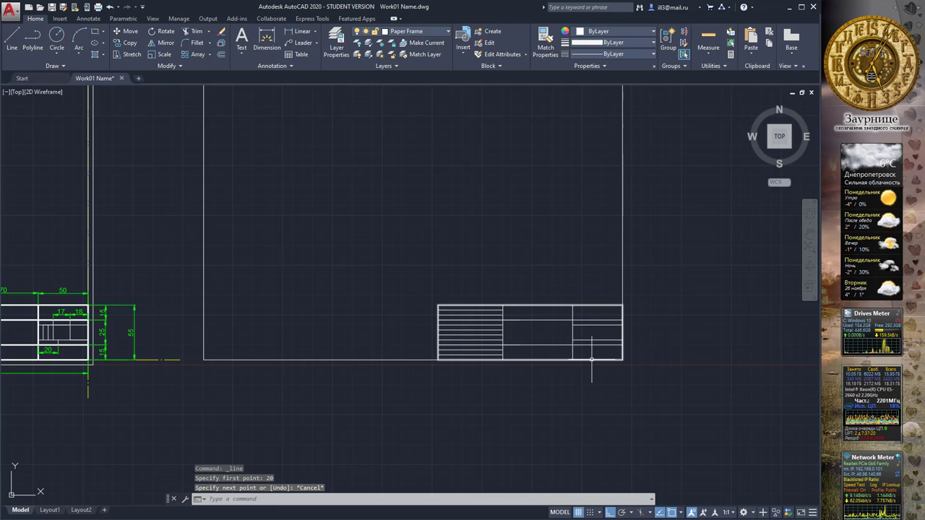
pyautogui.click(12, 39)
pyautogui.scroll(2, 605, 386)
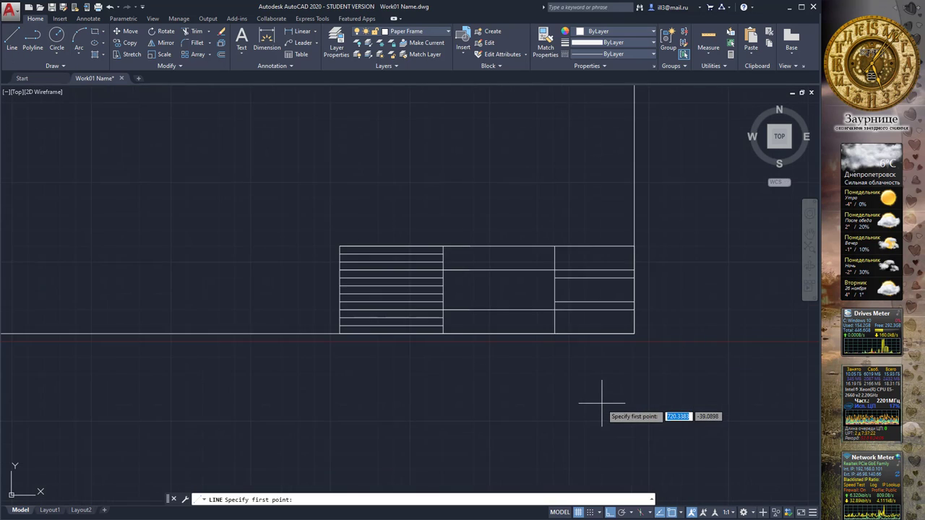
pyautogui.scroll(4, 605, 386)
pyautogui.moveTo(547, 202); pyautogui.dragTo(532, 363, button='middle')
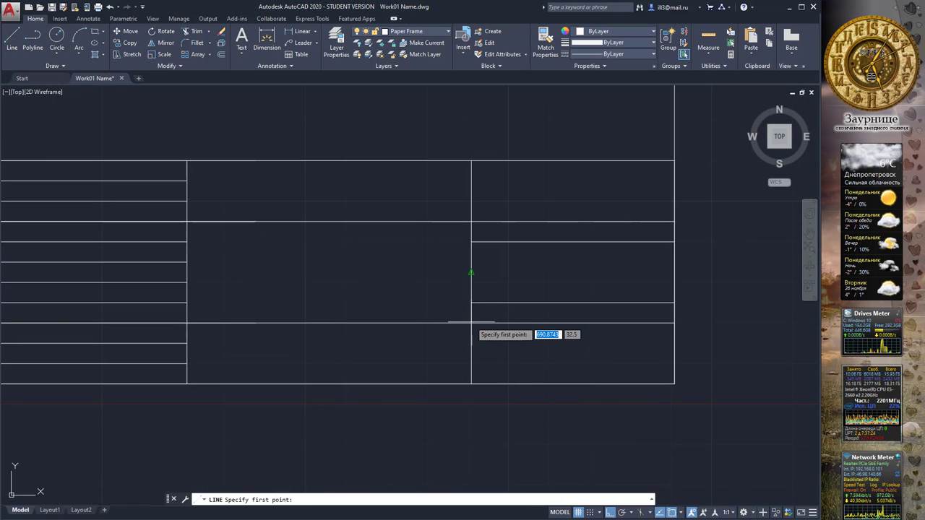
pyautogui.click(681, 513)
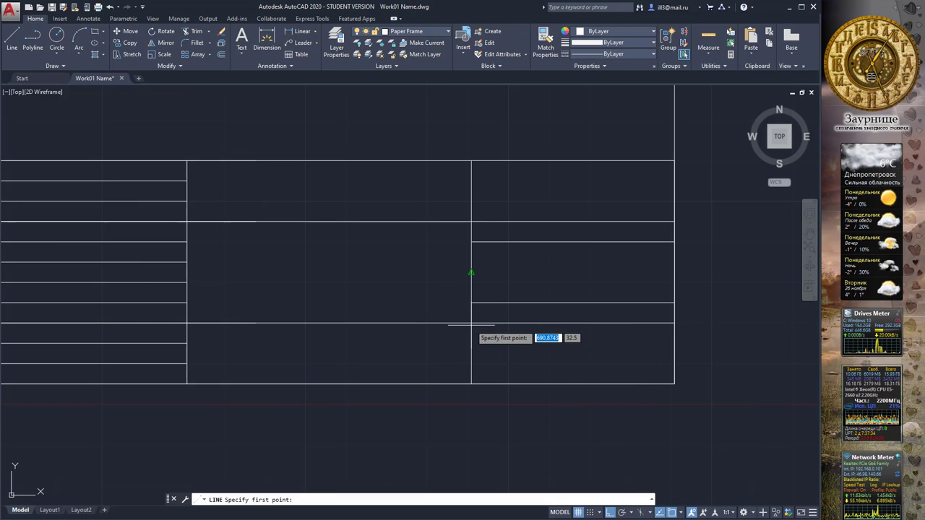
pyautogui.press('Escape')
pyautogui.press('Return')
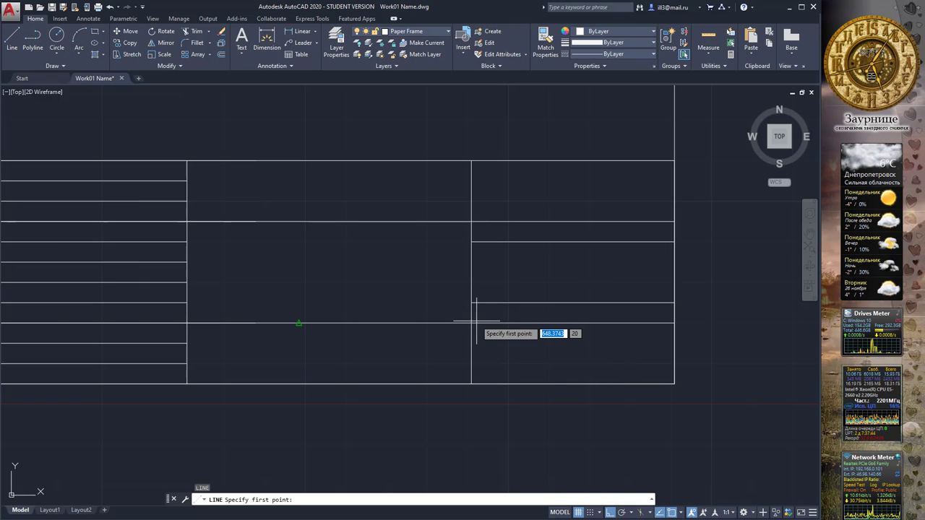
pyautogui.press('Escape')
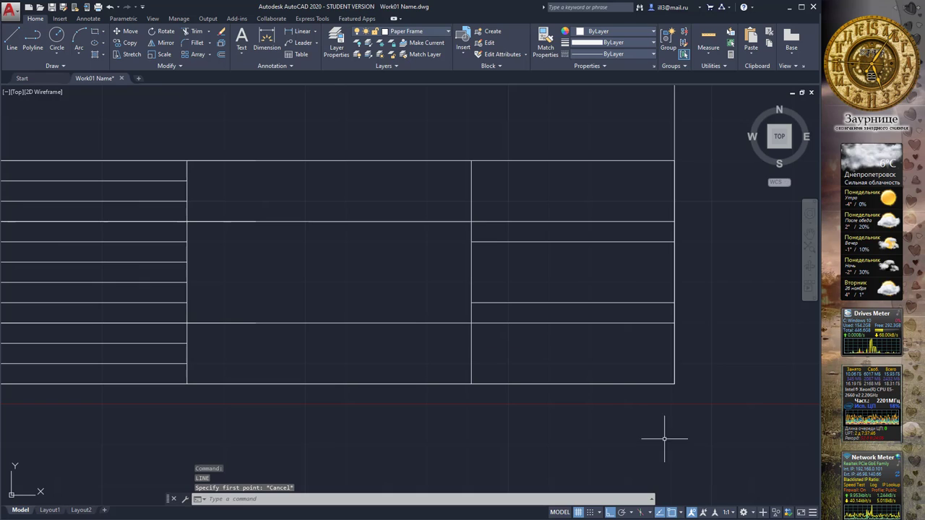
pyautogui.click(680, 513)
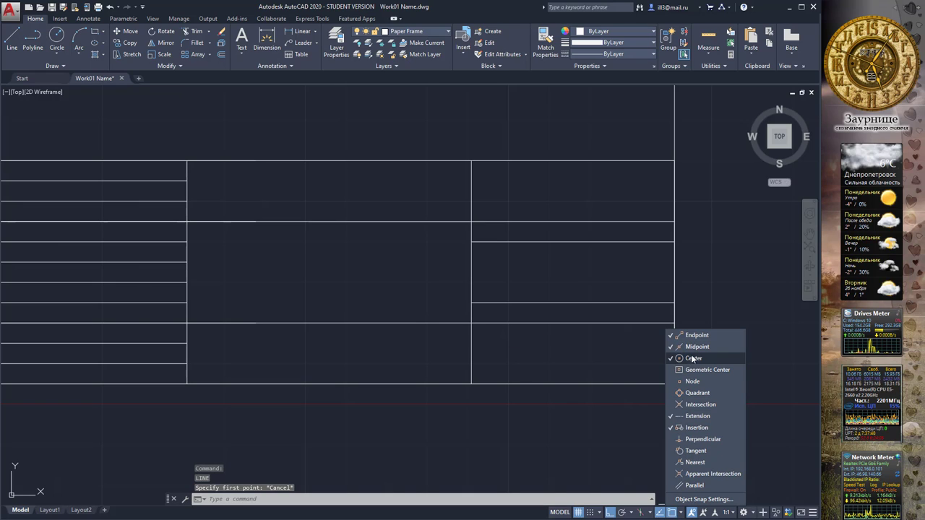
pyautogui.press('Escape')
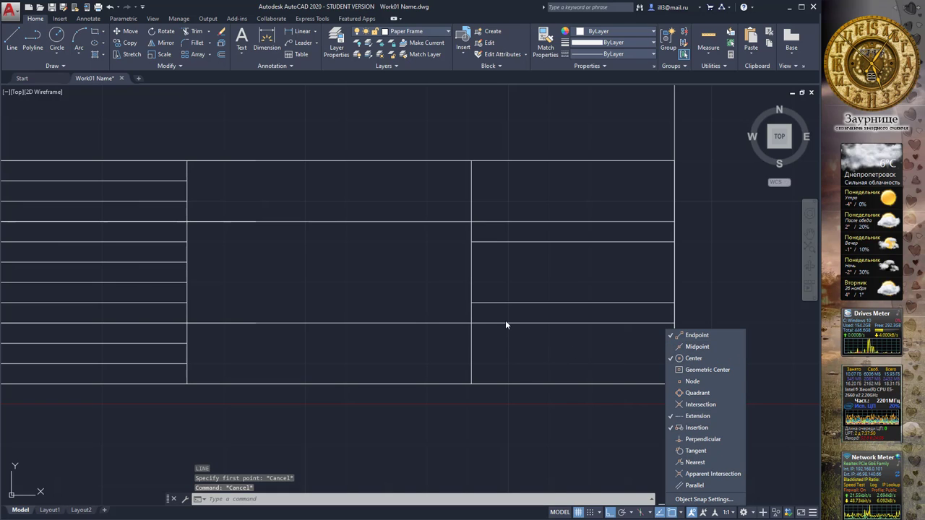
pyautogui.press('Escape')
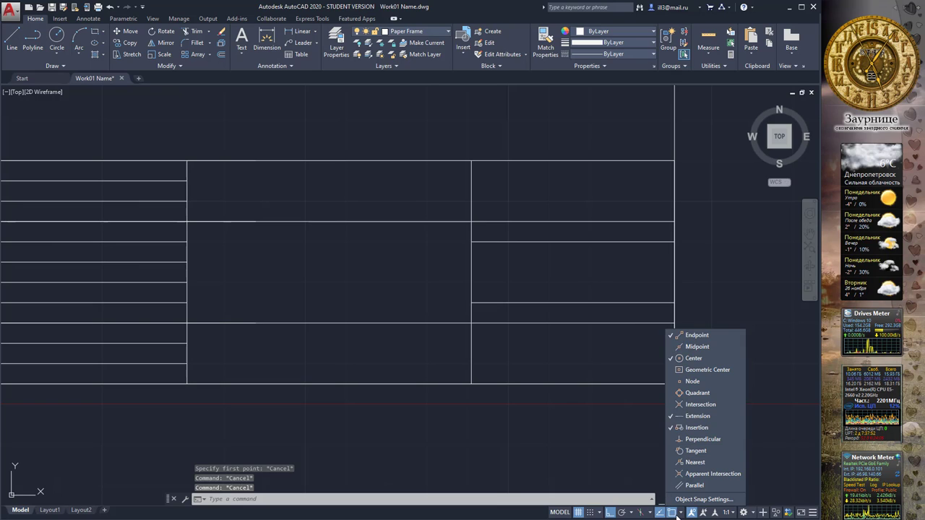
pyautogui.click(677, 513)
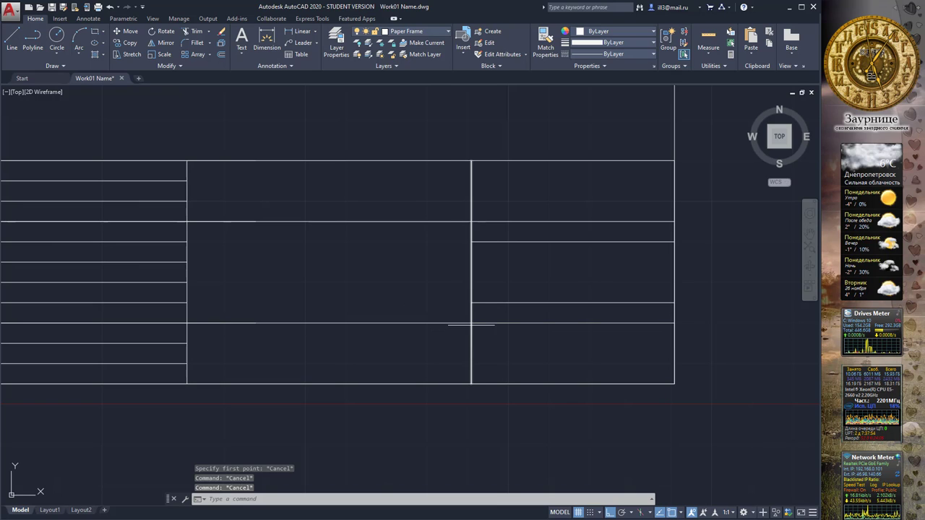
# Draw two vertical dividers upward from tracked points offset 18 and 17 units.
pyautogui.write('l')
pyautogui.press('Return')
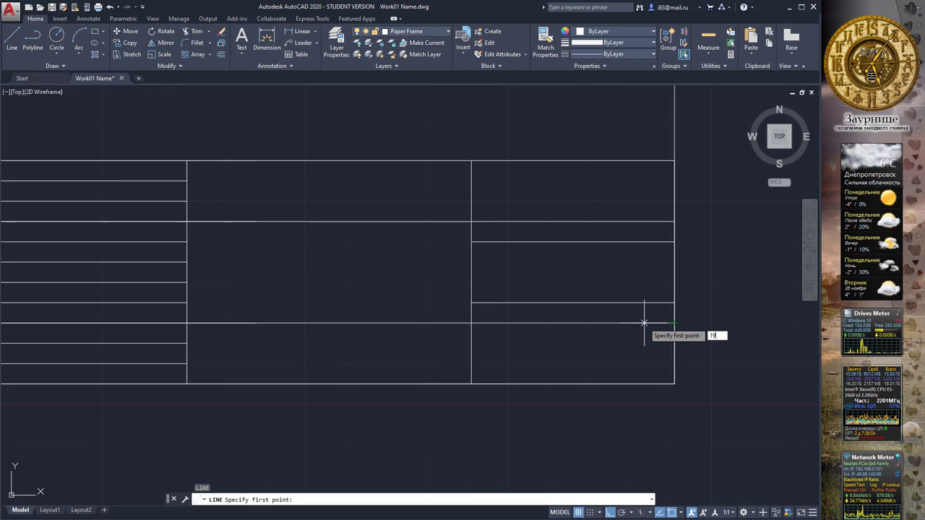
pyautogui.press('Return')
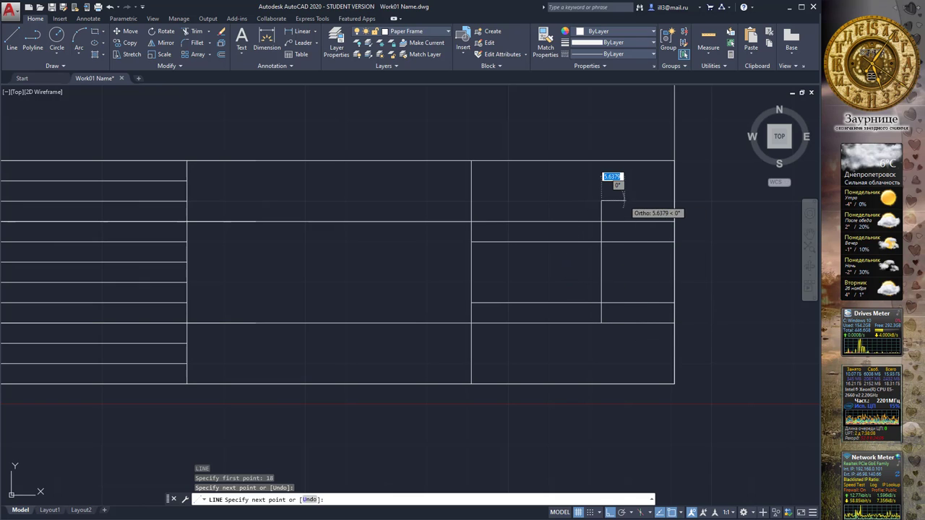
pyautogui.press('Escape')
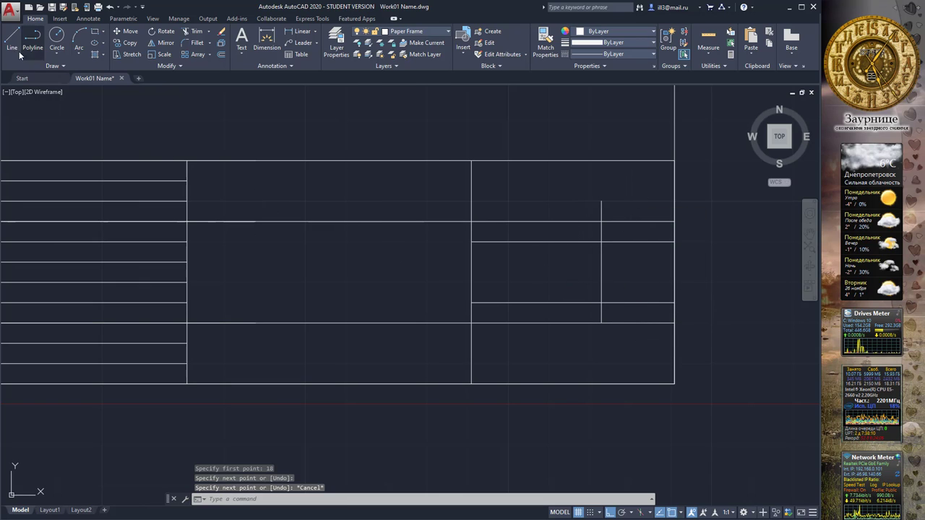
pyautogui.click(12, 40)
pyautogui.write('17')
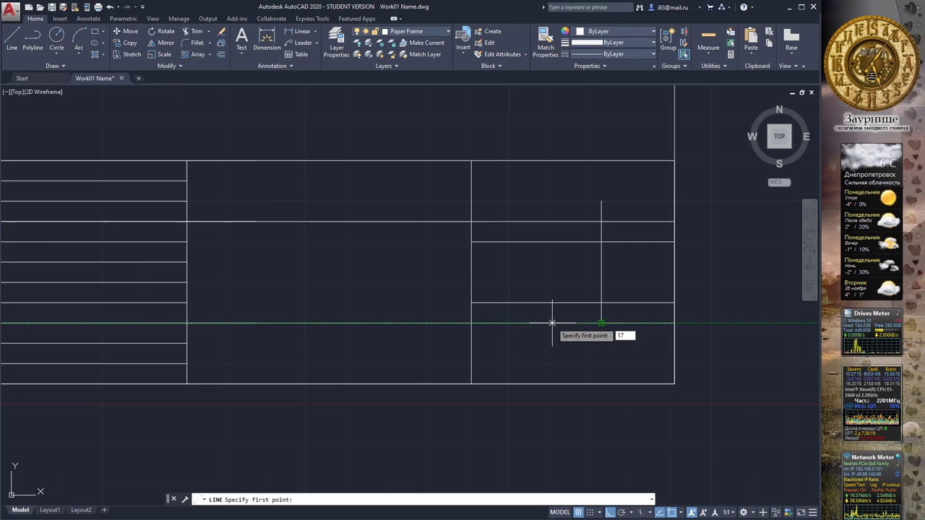
pyautogui.press('Return')
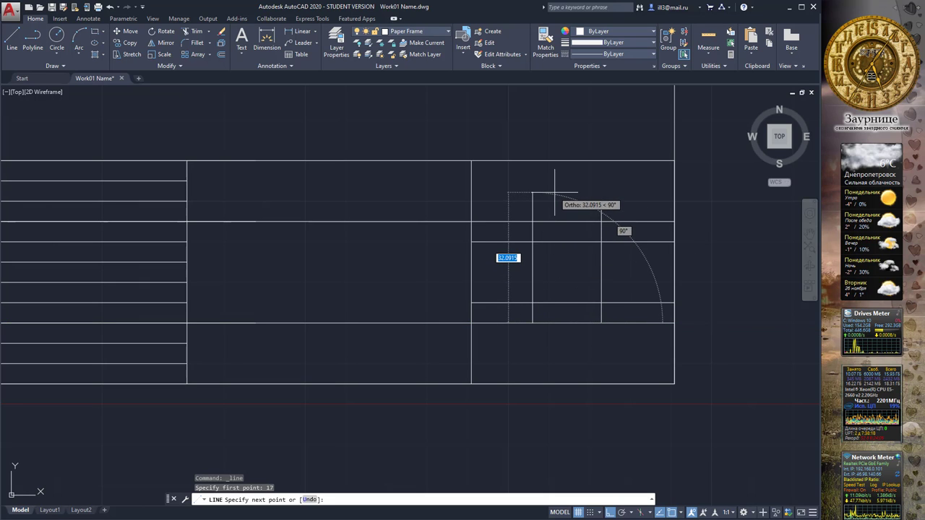
pyautogui.press('Escape')
pyautogui.scroll(-2, 571, 217)
pyautogui.scroll(-3, 433, 217)
pyautogui.moveTo(398, 208)
pyautogui.mouseDown(button='middle')
pyautogui.moveTo(479, 229)
pyautogui.moveTo(429, 235)
pyautogui.moveTo(475, 240)
pyautogui.mouseUp(button='middle')
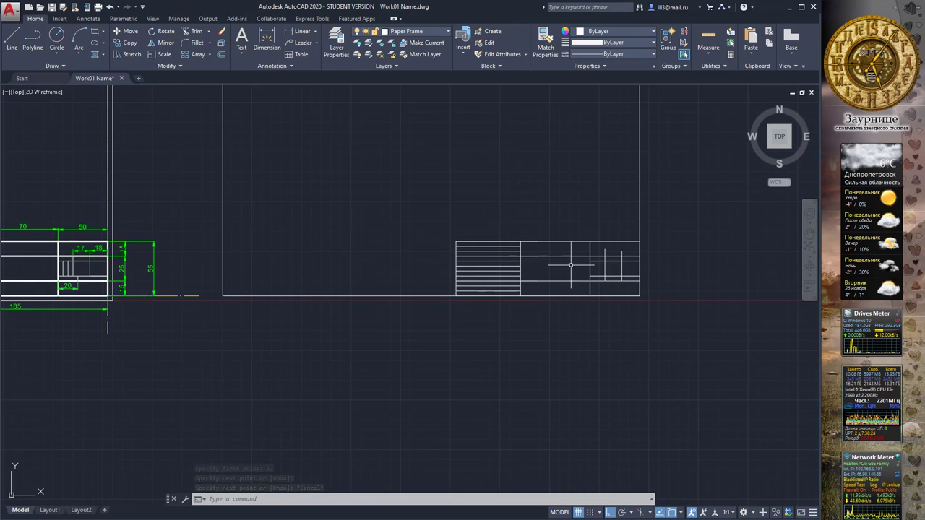
# Draw the third and fourth vertical dividers upward, each tracked 5 units from the previous one.
pyautogui.scroll(2, 571, 265)
pyautogui.scroll(2, 583, 263)
pyautogui.scroll(2, 681, 243)
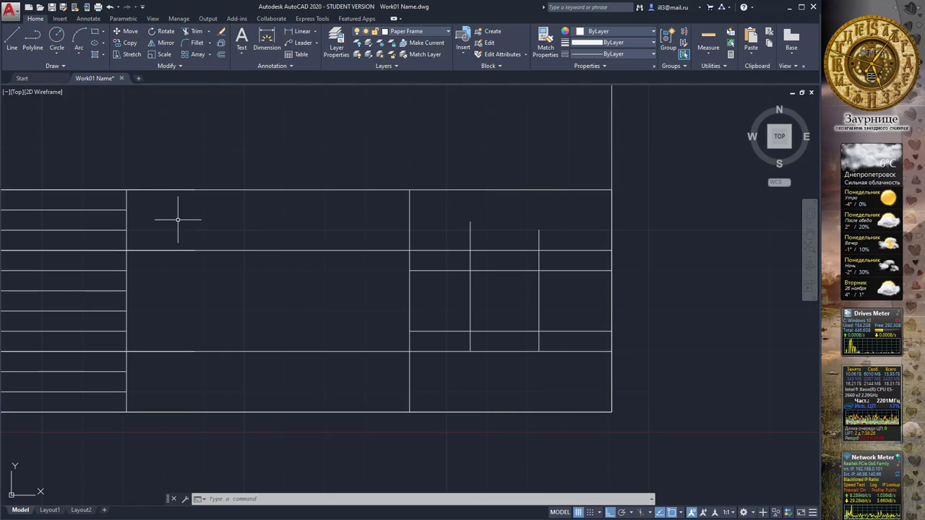
pyautogui.click(12, 40)
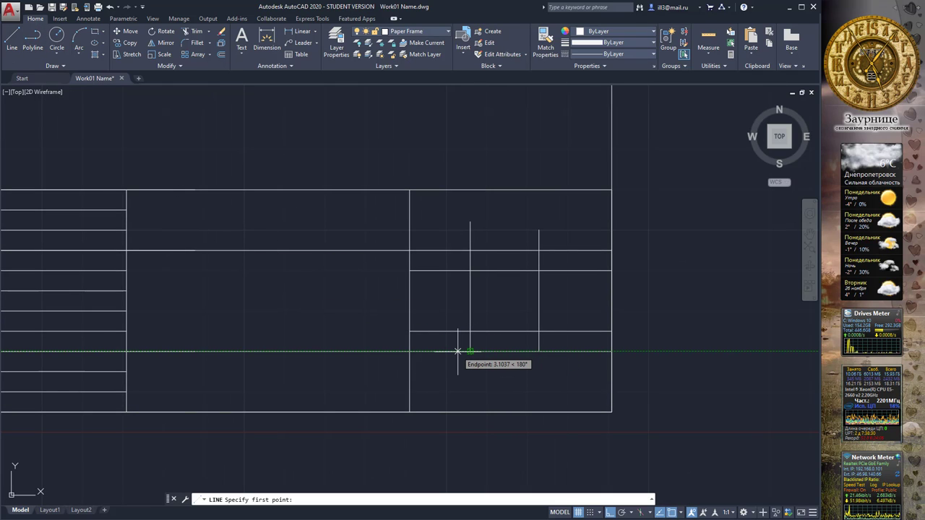
pyautogui.write('5')
pyautogui.press('Return')
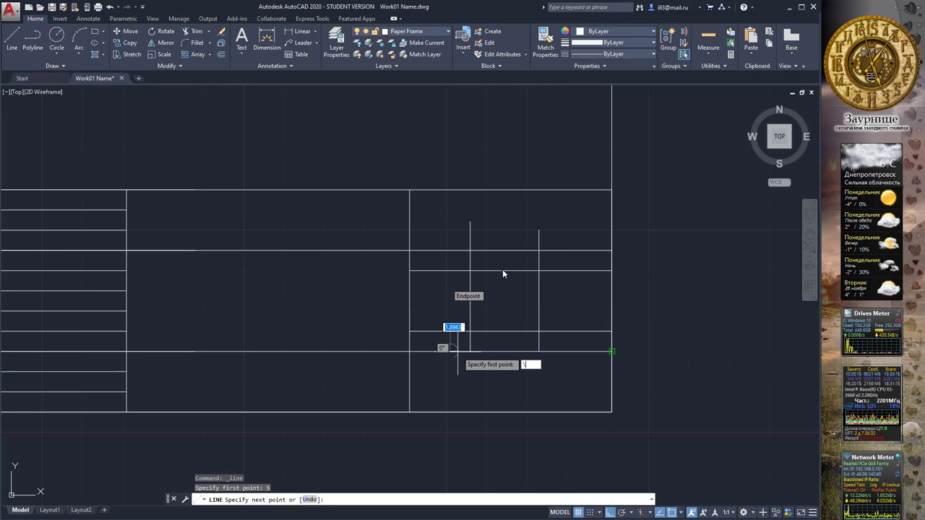
pyautogui.press('Escape')
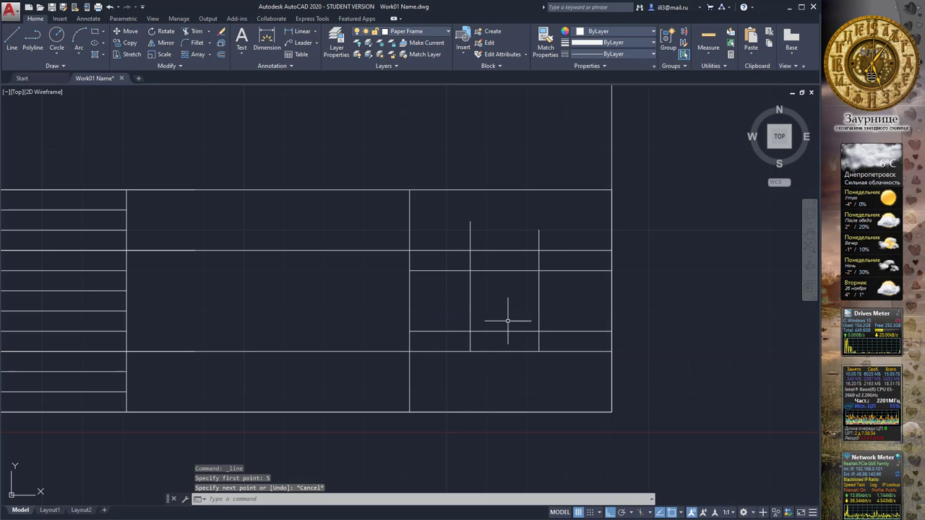
pyautogui.press('Return')
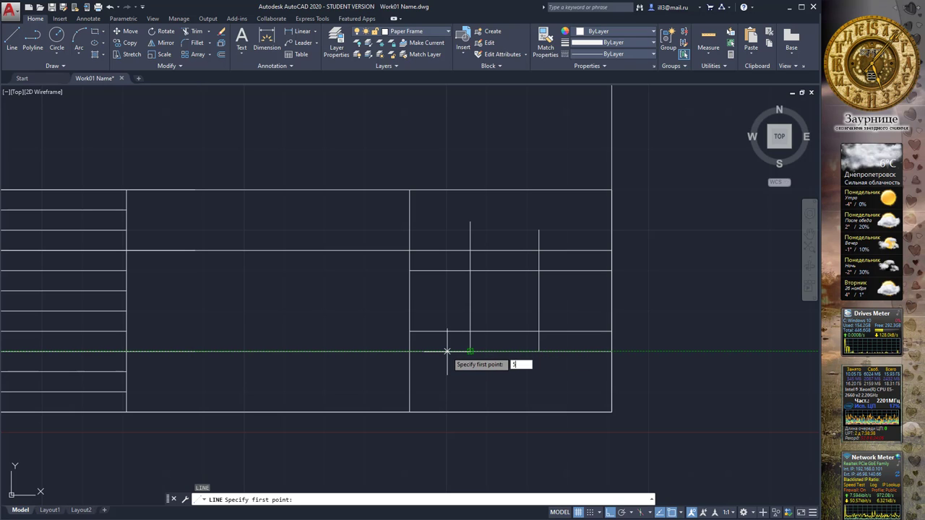
pyautogui.press('Return')
pyautogui.click(448, 224)
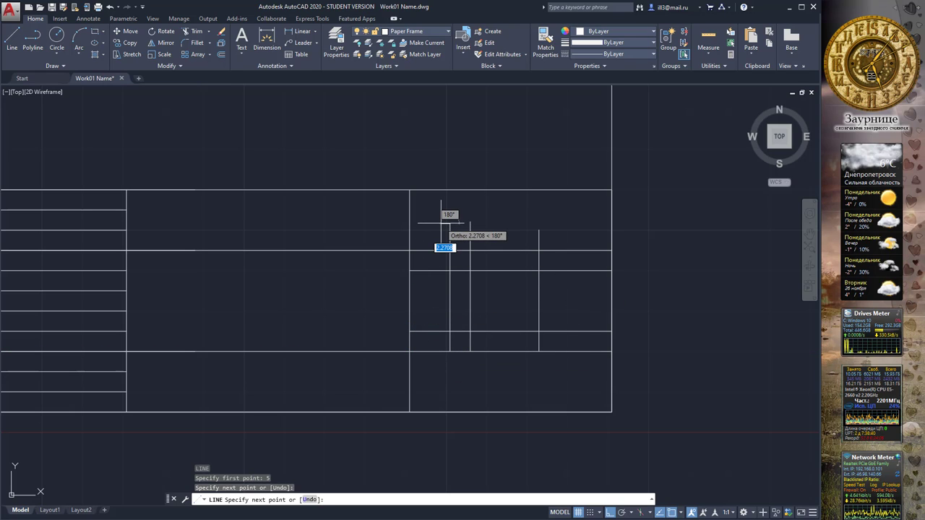
pyautogui.press('Escape')
pyautogui.press('Return')
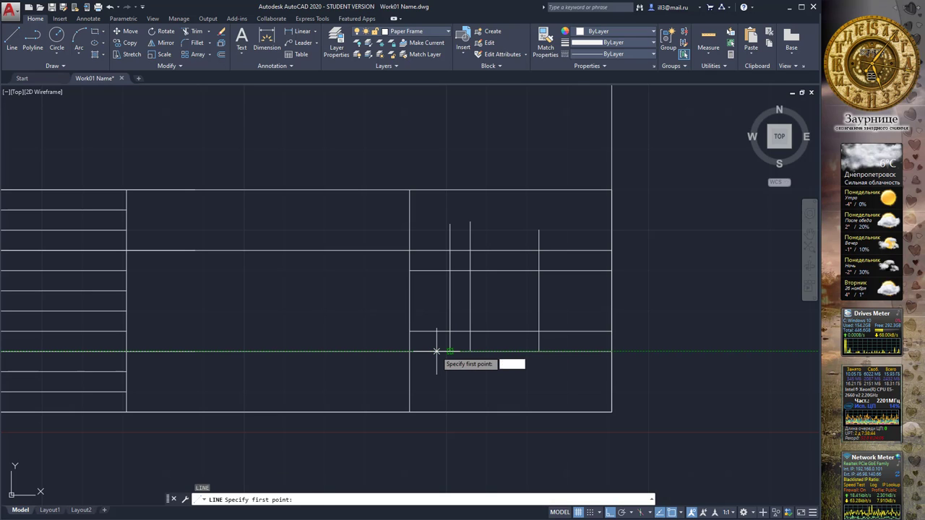
pyautogui.write('5')
pyautogui.press('Return')
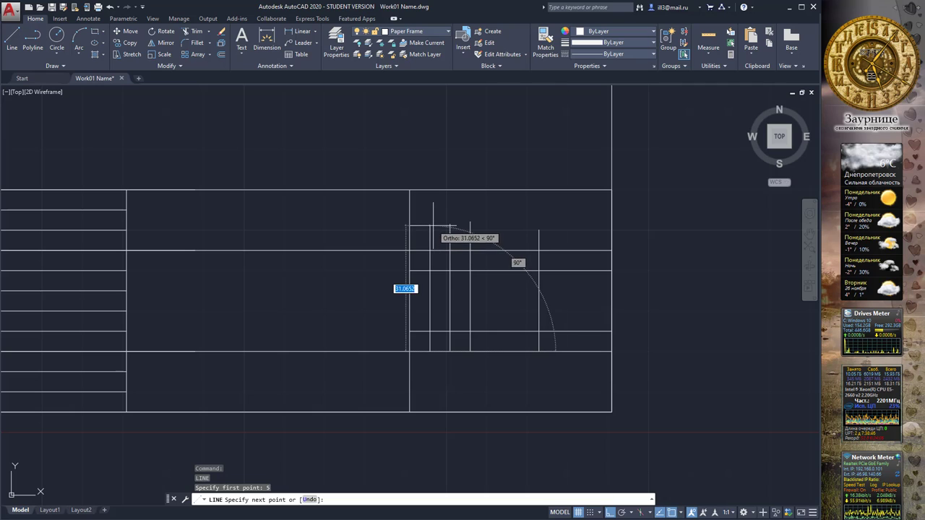
pyautogui.press('Escape')
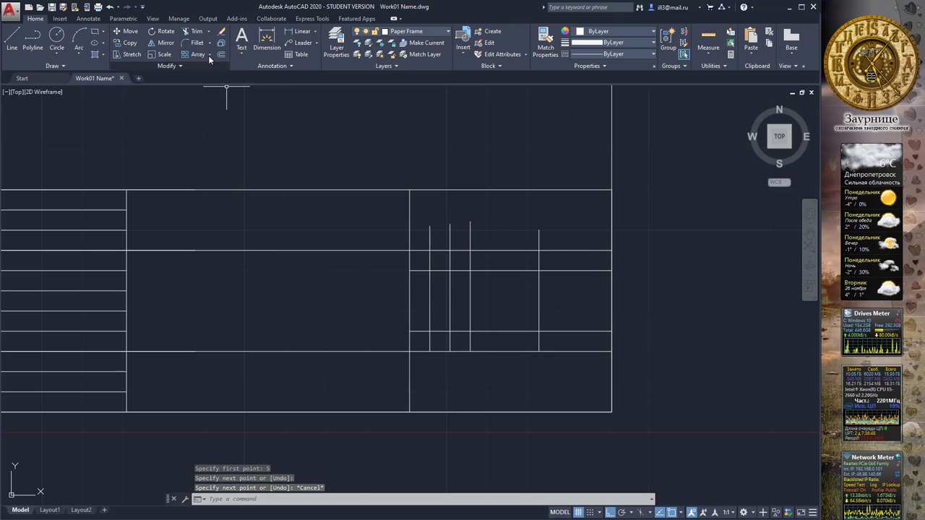
# Trim the protruding divider tops back to the row line used as cutting edge.
pyautogui.click(192, 31)
pyautogui.click(488, 250)
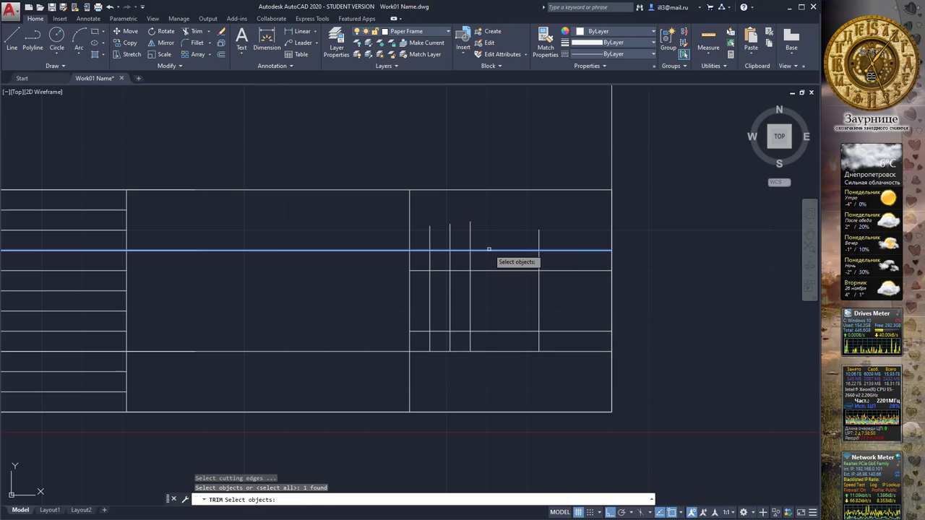
pyautogui.moveTo(562, 232)
pyautogui.mouseDown()
pyautogui.moveTo(459, 230)
pyautogui.moveTo(419, 219)
pyautogui.mouseUp()
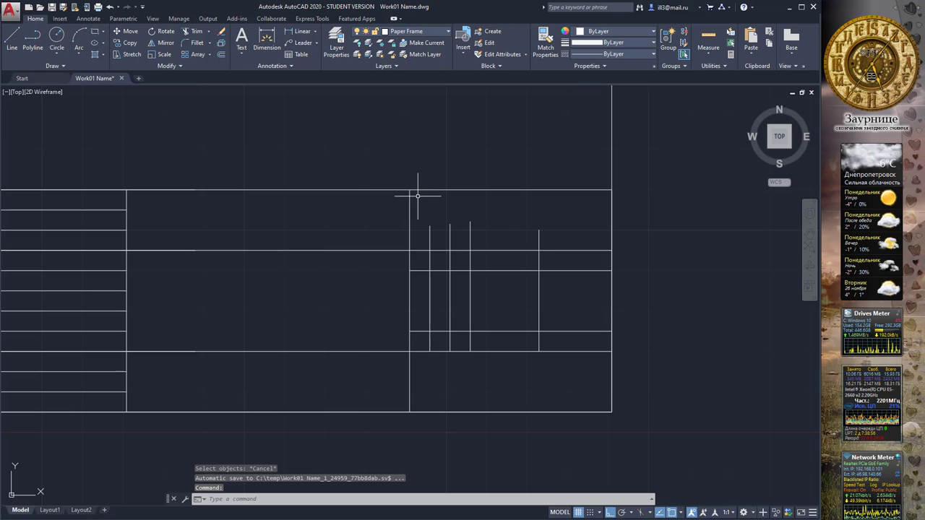
pyautogui.write('tr')
pyautogui.press('Return')
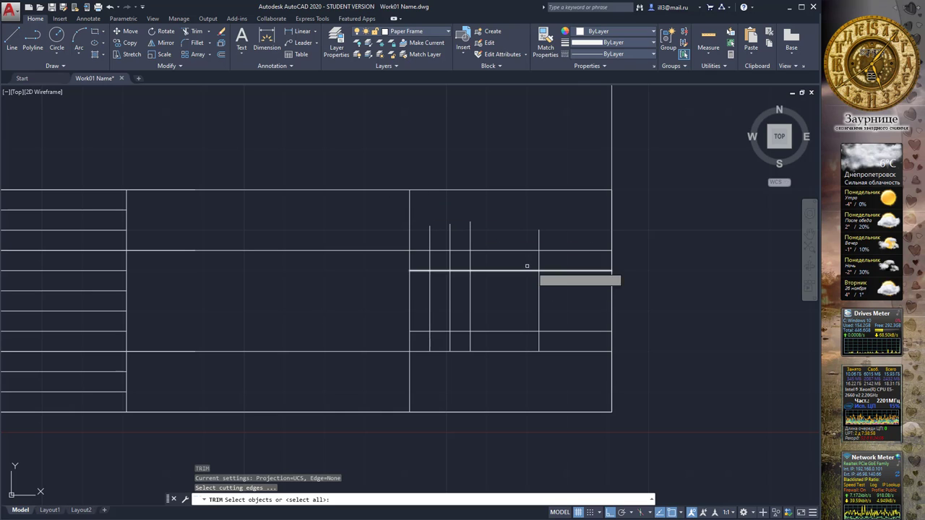
pyautogui.click(510, 251)
pyautogui.press('Return')
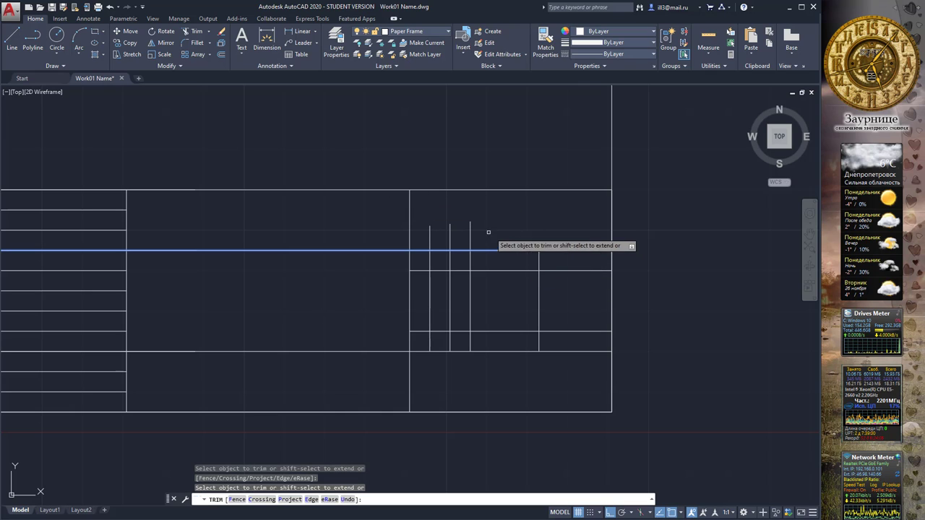
pyautogui.click(471, 230)
pyautogui.click(450, 233)
pyautogui.click(431, 233)
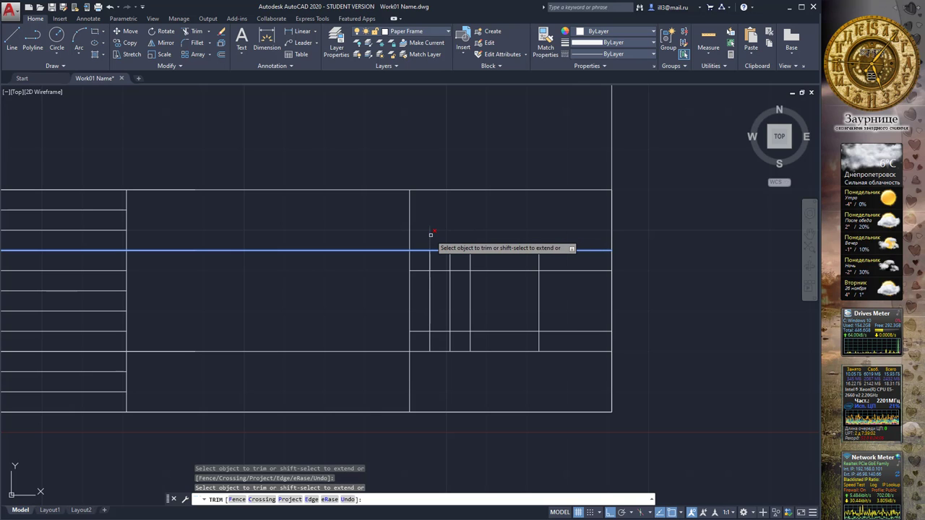
pyautogui.press('Return')
pyautogui.scroll(-2, 458, 230)
pyautogui.scroll(-2, 458, 231)
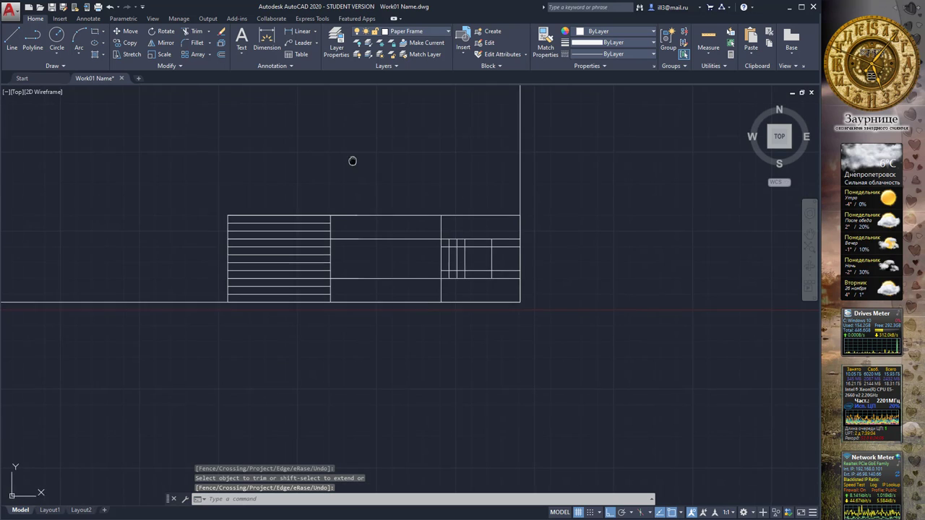
pyautogui.moveTo(351, 159); pyautogui.dragTo(384, 206, button='middle')
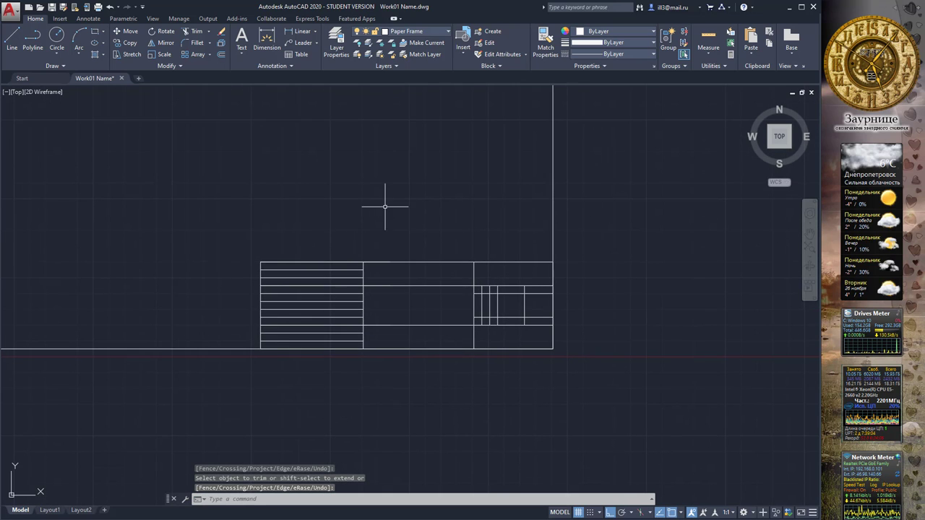
# Trace the title block's outer border as a closed polyline of width 1.
pyautogui.click(32, 52)
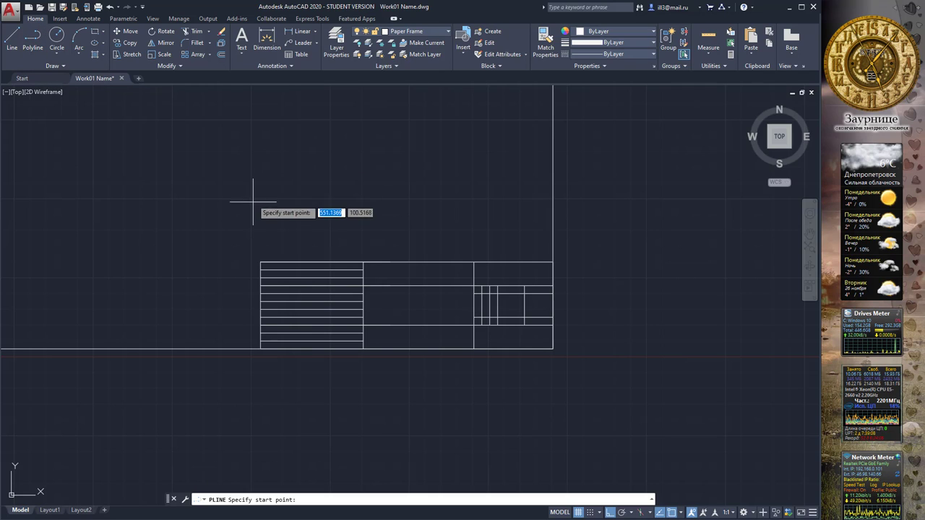
pyautogui.click(261, 262)
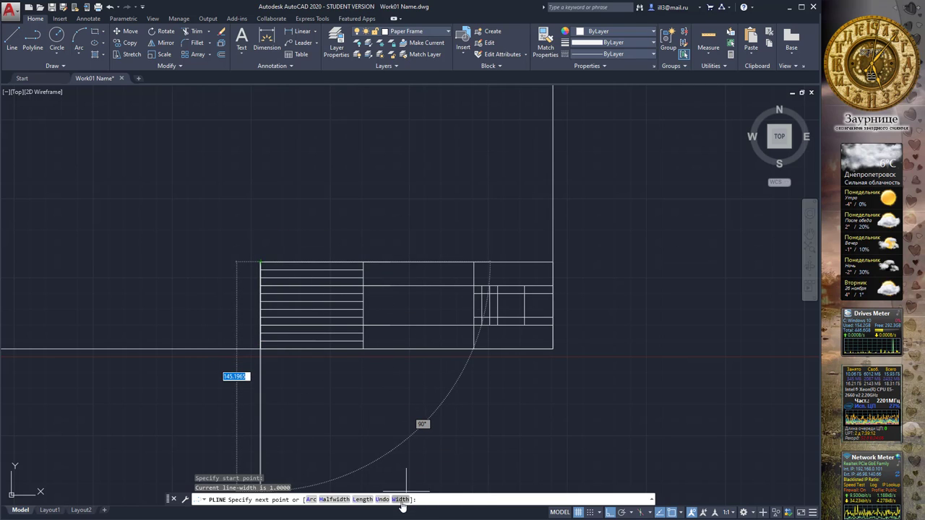
pyautogui.write('w')
pyautogui.press('Return')
pyautogui.press('Return')
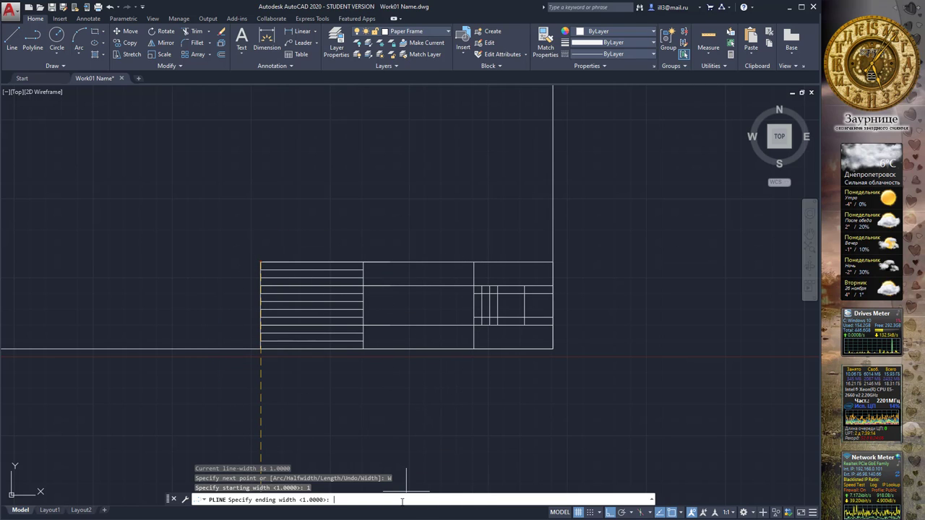
pyautogui.write('1')
pyautogui.press('Return')
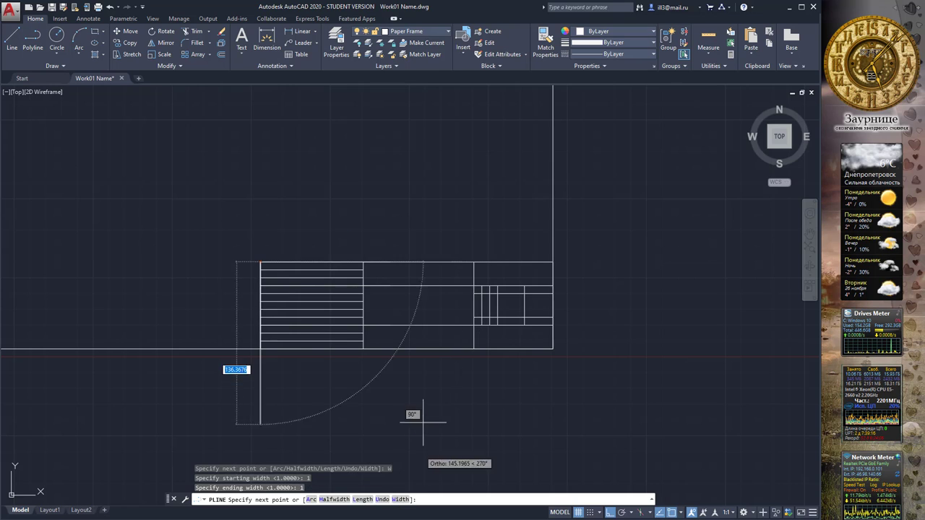
pyautogui.click(553, 261)
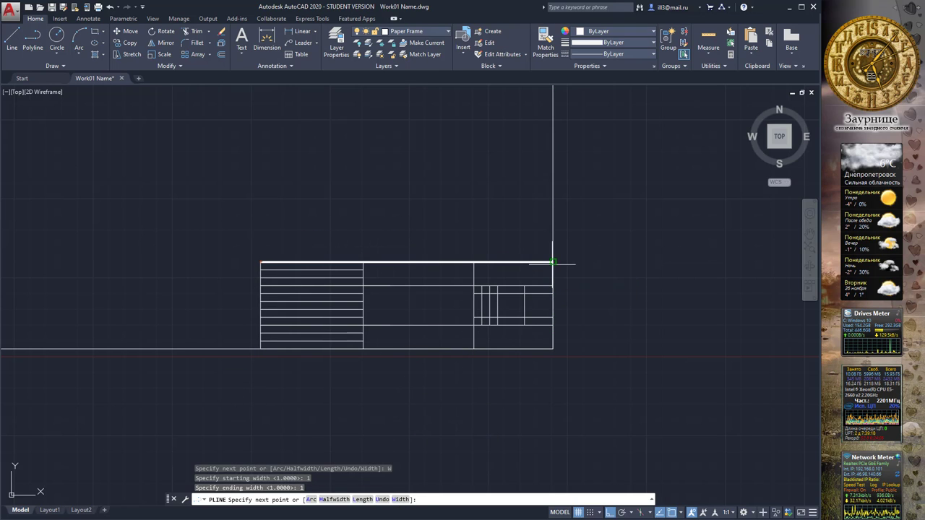
pyautogui.click(553, 348)
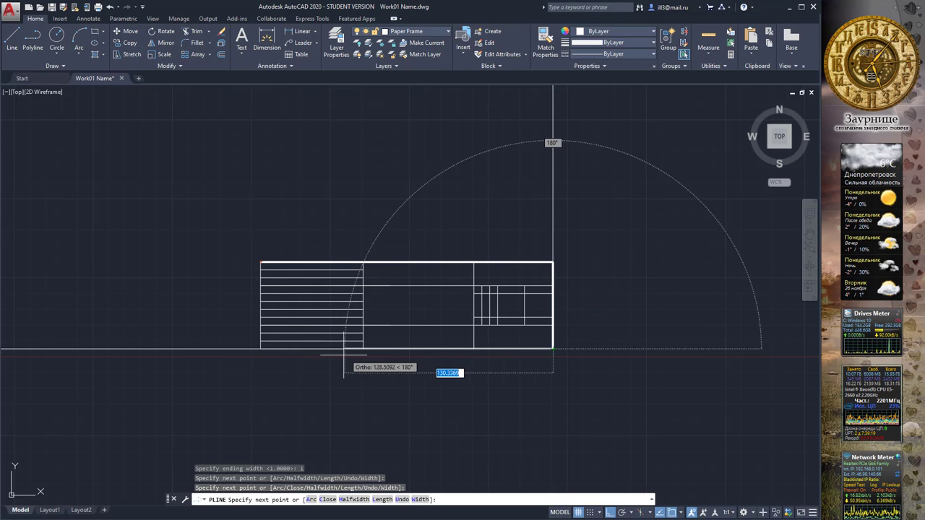
pyautogui.click(261, 348)
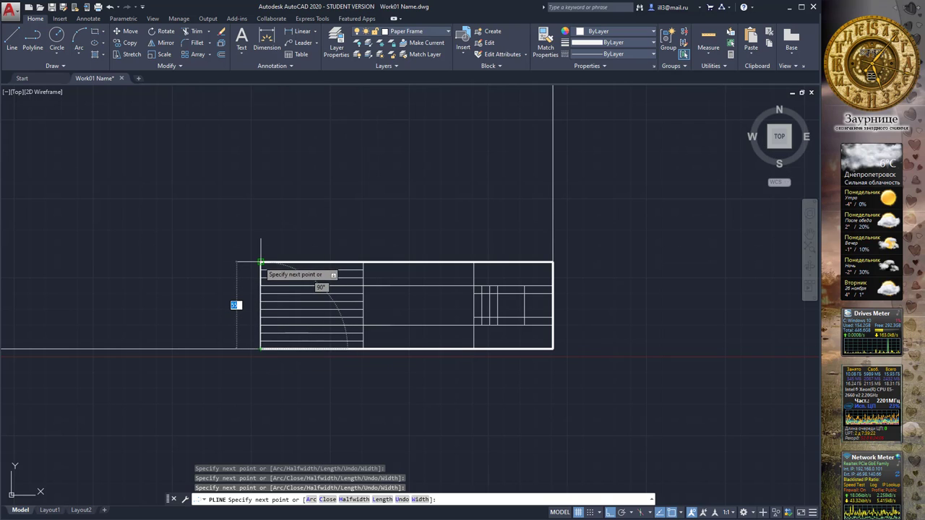
pyautogui.click(260, 262)
pyautogui.press('Escape')
# Draw two width-1 polyline dividers across the full width of the title block.
pyautogui.press('space')
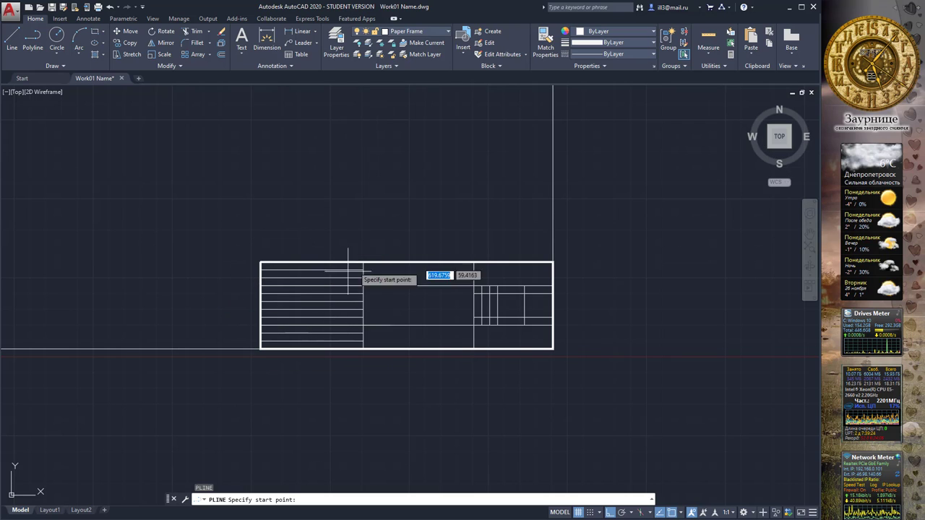
pyautogui.click(261, 285)
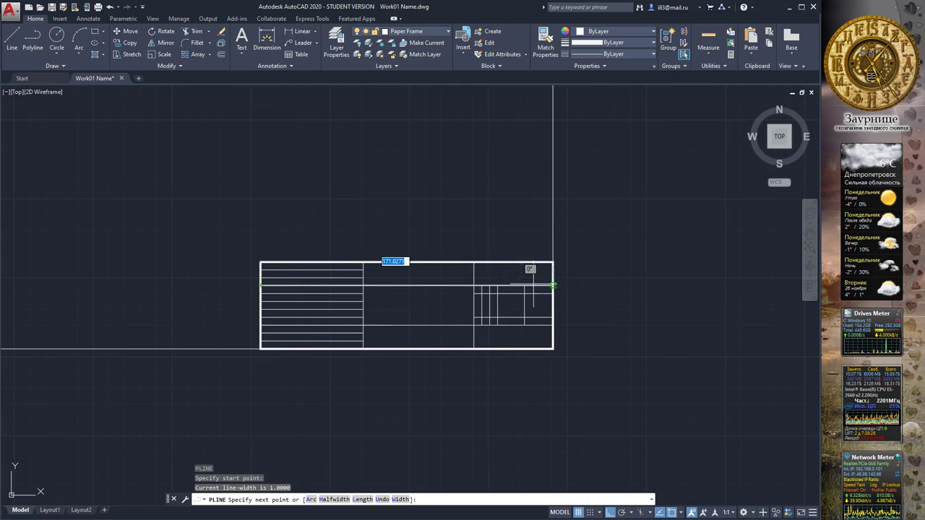
pyautogui.click(553, 285)
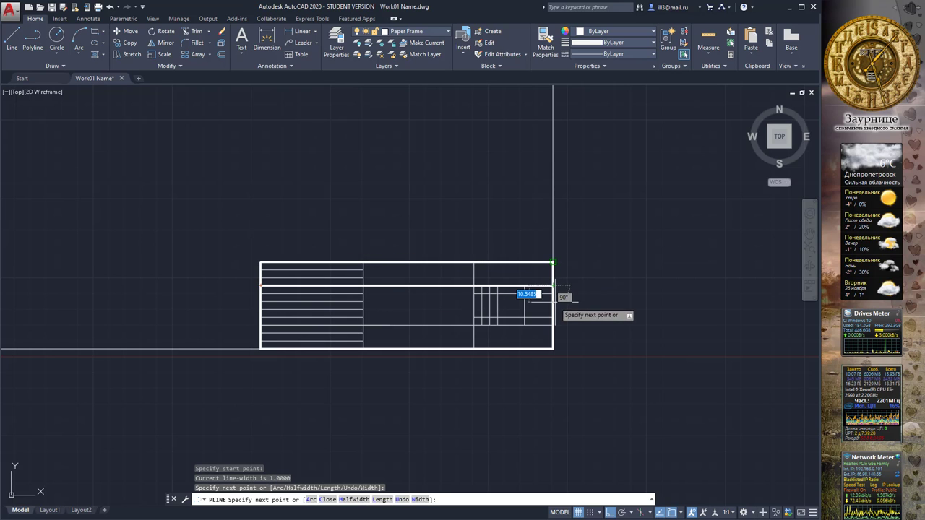
pyautogui.press('Return')
pyautogui.press('space')
pyautogui.click(553, 325)
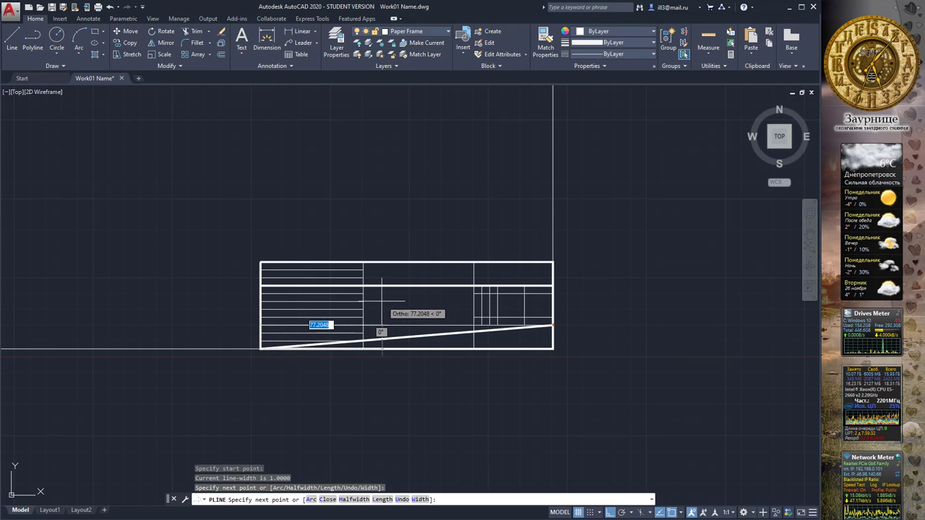
pyautogui.hotkey('ctrl', 'z')
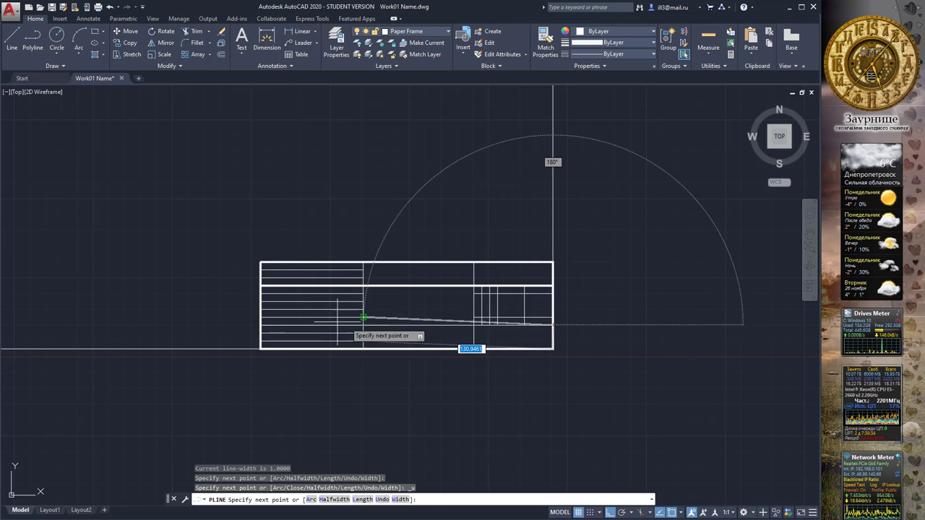
pyautogui.click(262, 325)
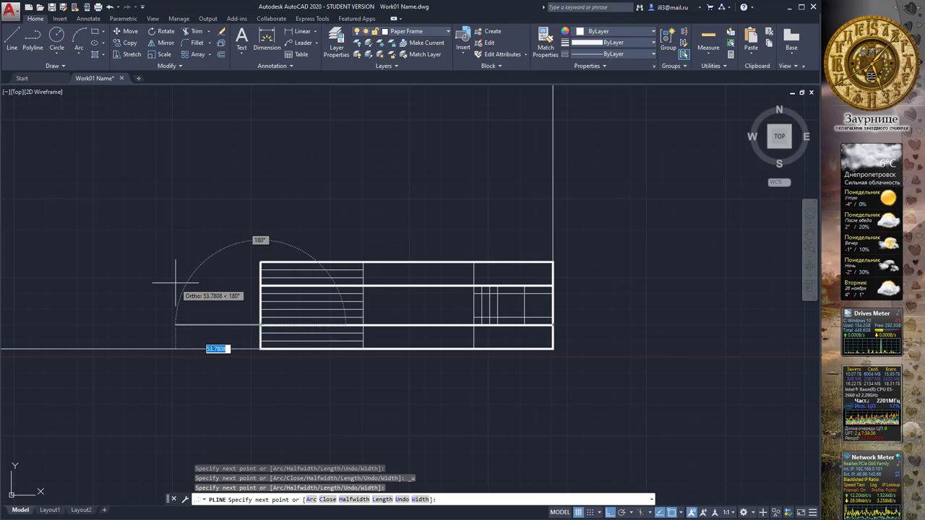
pyautogui.press('Escape')
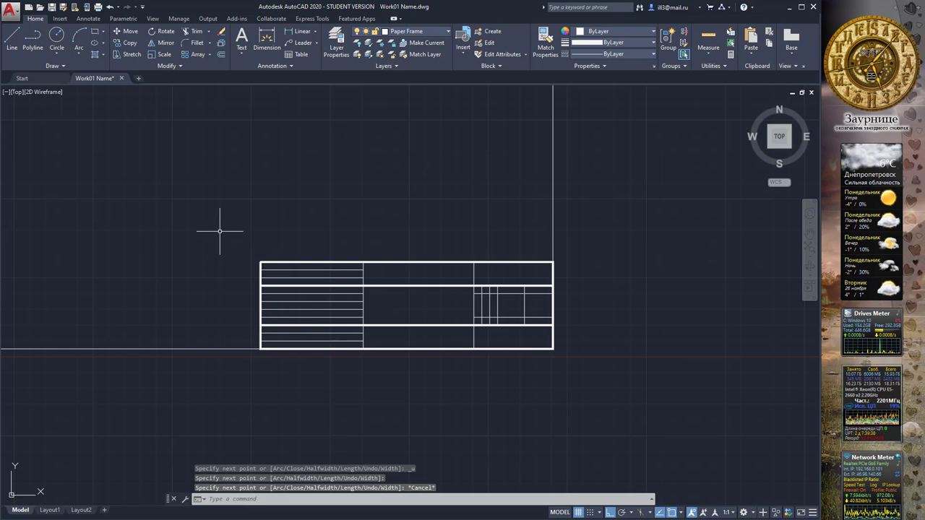
# Window-select the entire title block.
pyautogui.scroll(-5, 220, 230)
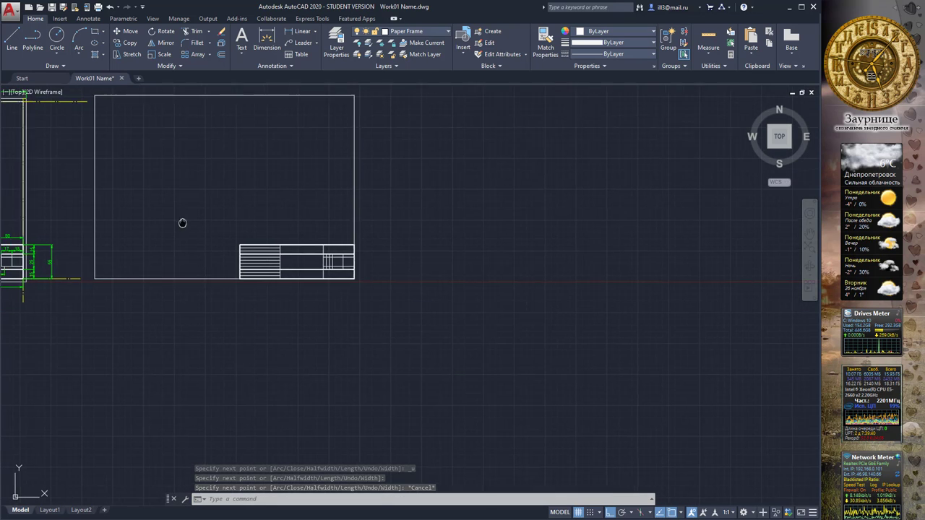
pyautogui.moveTo(181, 221); pyautogui.dragTo(382, 291, button='middle')
pyautogui.moveTo(446, 284); pyautogui.dragTo(420, 263, button='middle')
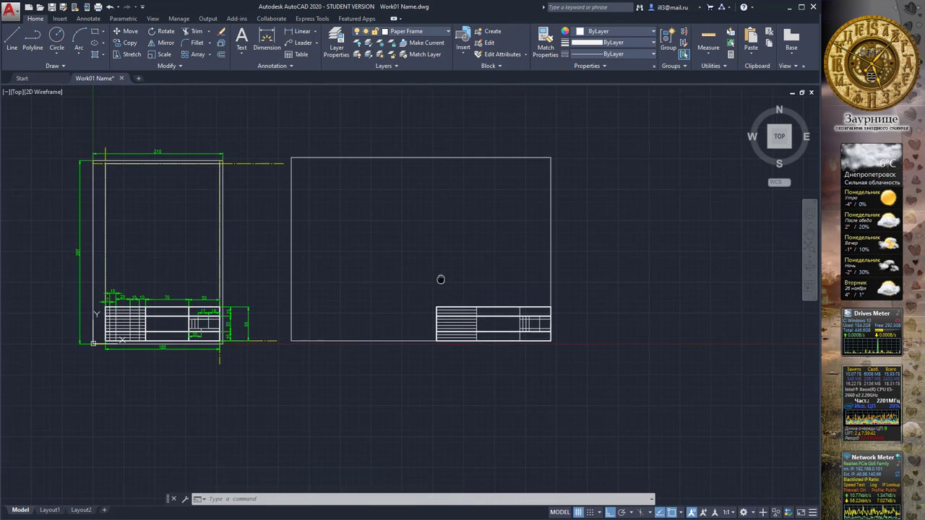
pyautogui.scroll(2, 419, 264)
pyautogui.scroll(2, 479, 264)
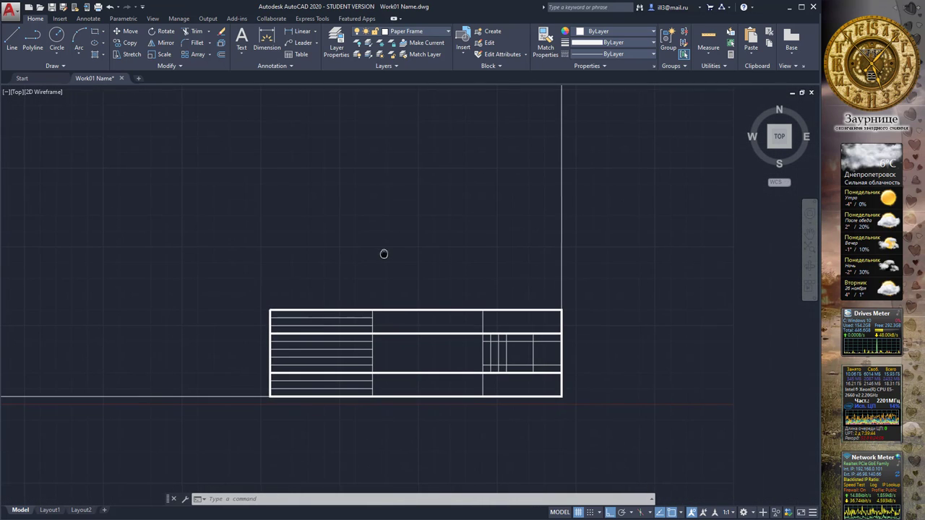
pyautogui.click(246, 277)
pyautogui.click(585, 416)
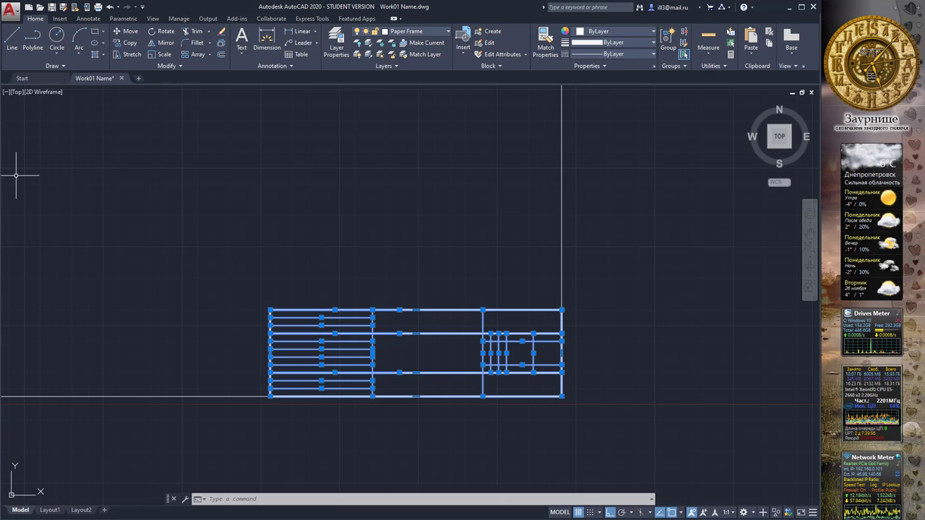
# Create the block 'Tittle block' from the selection, based at the lower-right corner.
pyautogui.click(492, 32)
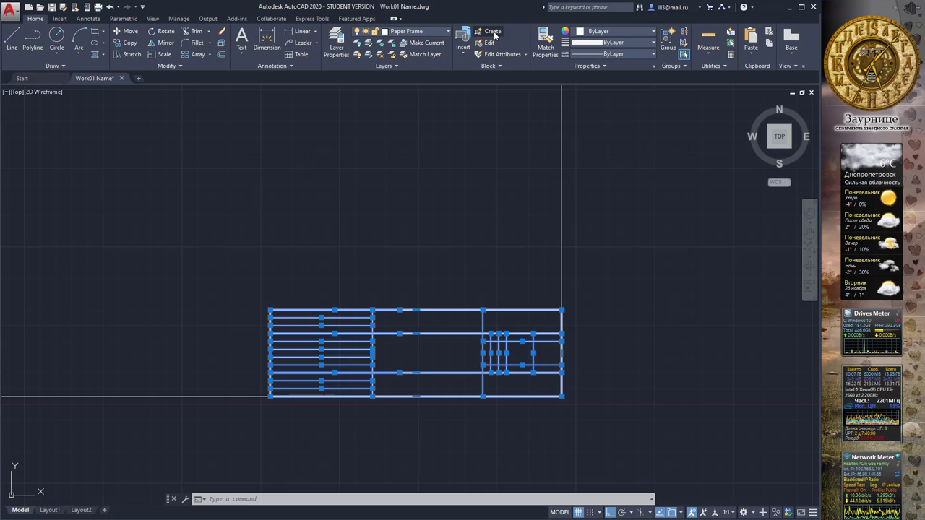
pyautogui.click(493, 33)
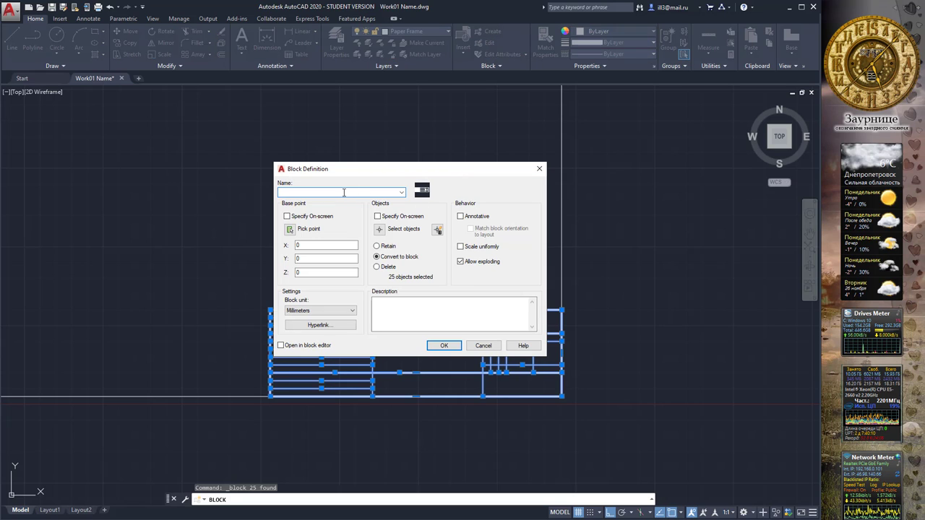
pyautogui.write('Titel')
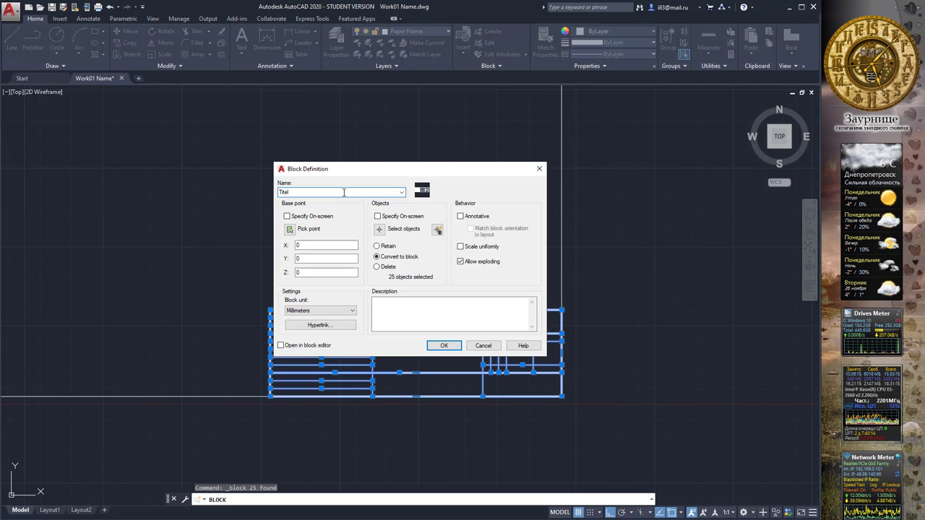
pyautogui.write('e')
pyautogui.press('BackSpace')
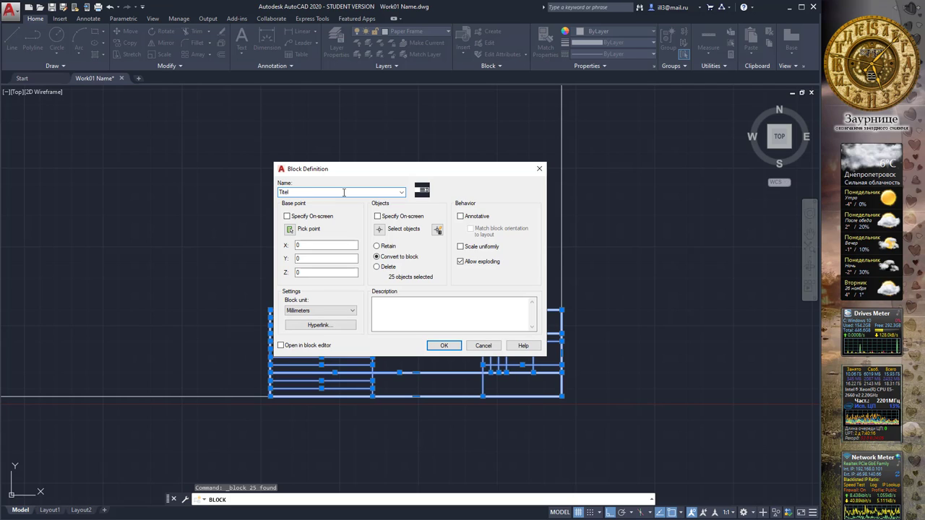
pyautogui.press('BackSpace')
pyautogui.press('BackSpace')
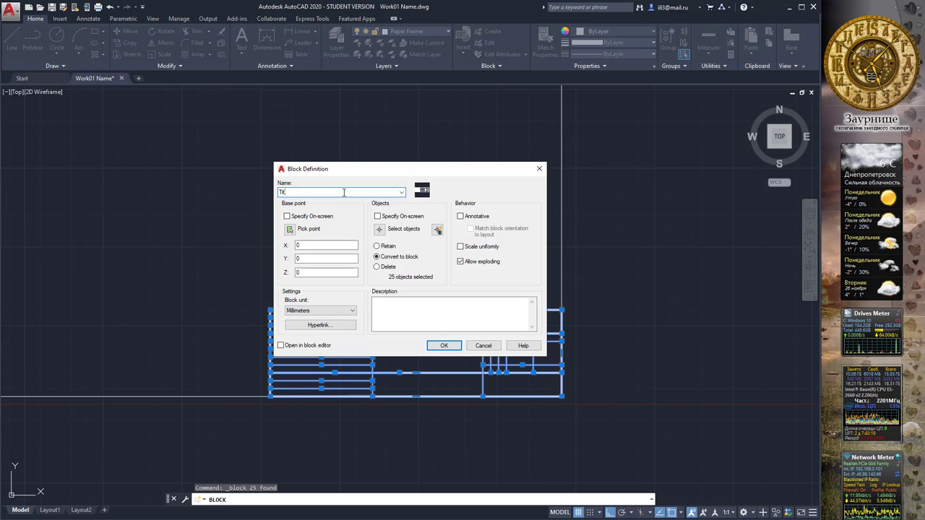
pyautogui.press('BackSpace')
pyautogui.write('tle block')
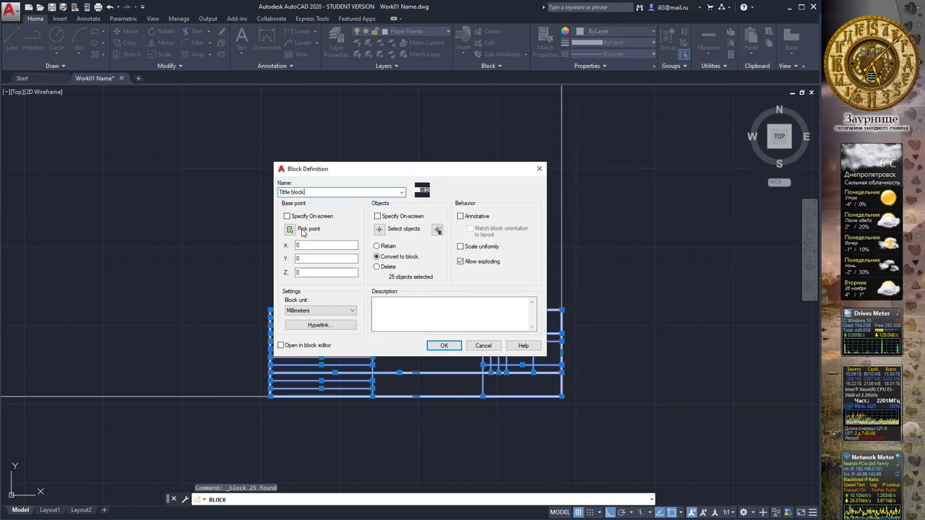
pyautogui.click(294, 232)
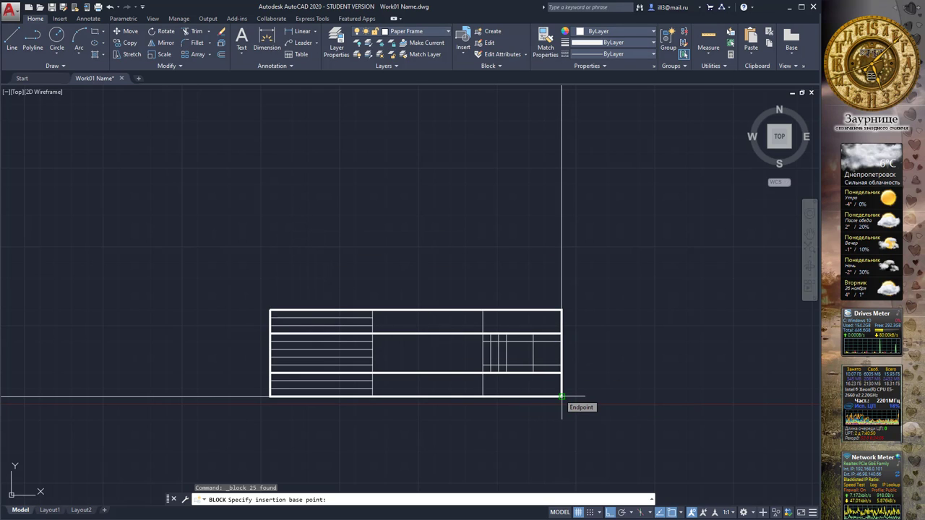
pyautogui.click(562, 397)
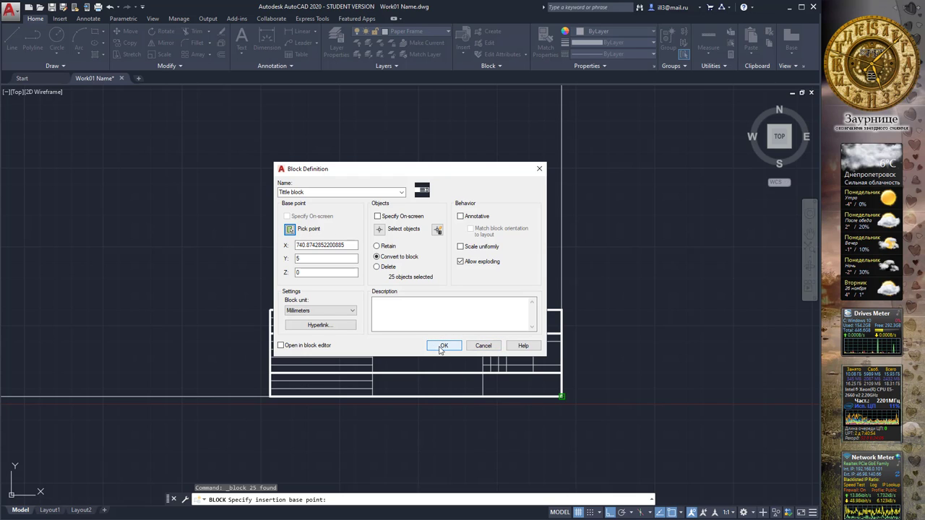
pyautogui.click(440, 347)
pyautogui.scroll(-2, 427, 276)
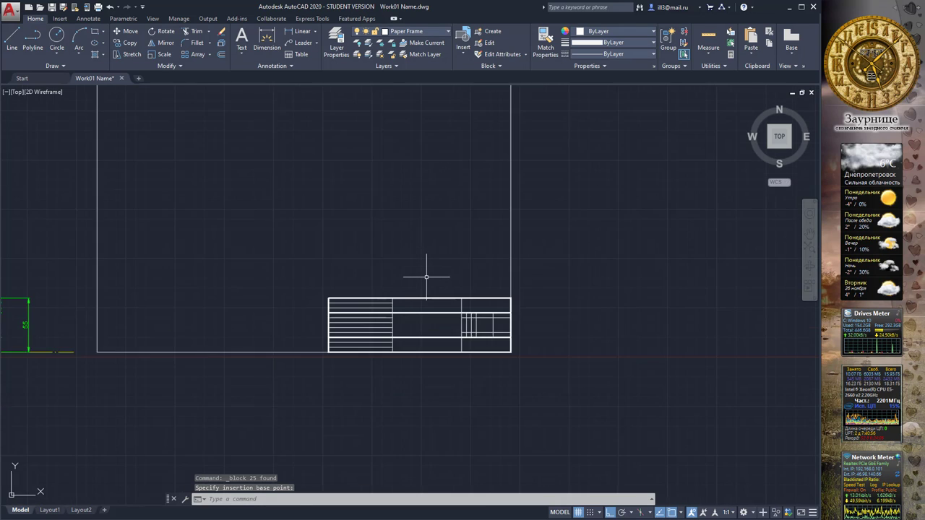
pyautogui.scroll(-2, 426, 276)
pyautogui.moveTo(431, 213); pyautogui.dragTo(357, 250, button='middle')
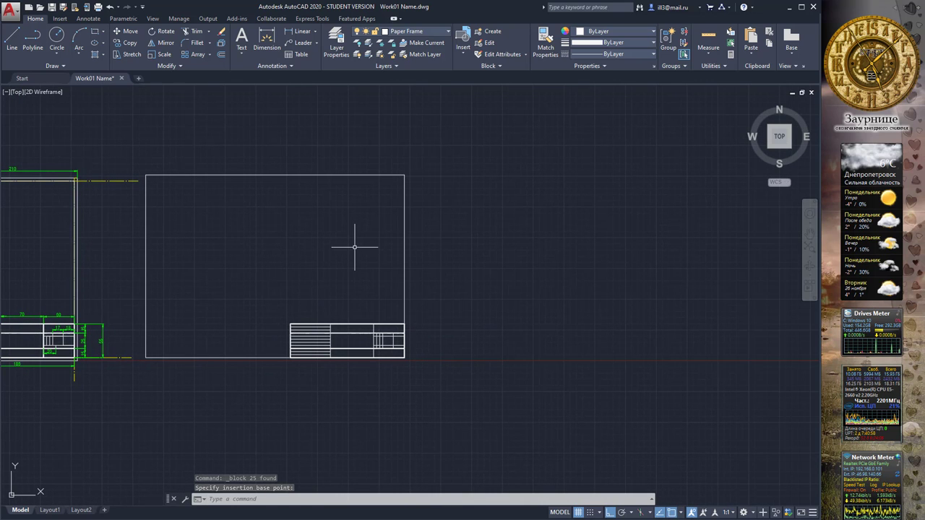
pyautogui.moveTo(473, 233)
pyautogui.mouseDown(button='middle')
pyautogui.moveTo(429, 246)
pyautogui.moveTo(448, 238)
pyautogui.mouseUp(button='middle')
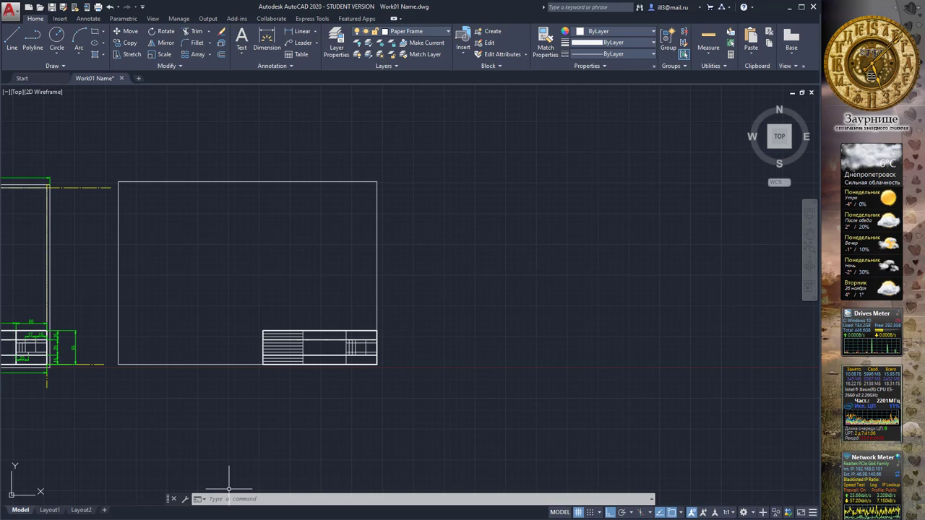
pyautogui.click(155, 509)
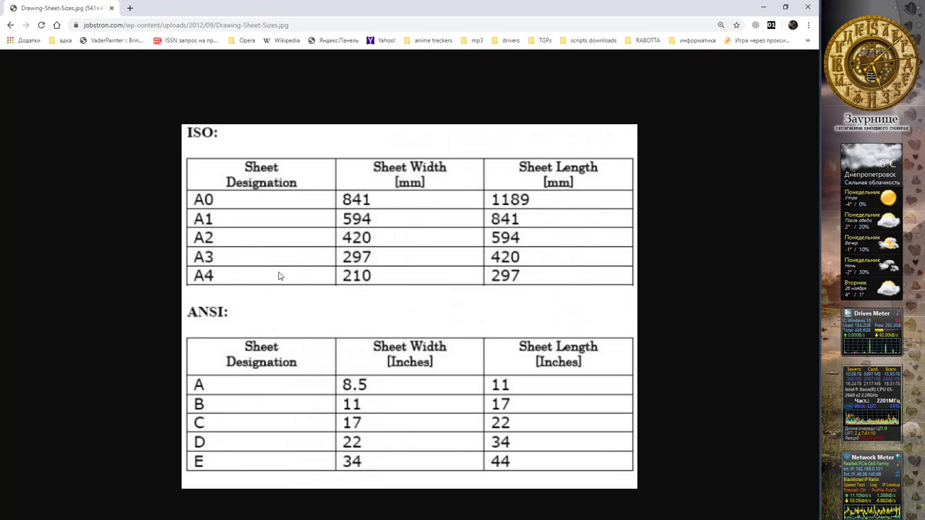
# Copy the A4 frame's two border rectangles from their lower-left corner to right of the A3 sheet.
pyautogui.click(763, 7)
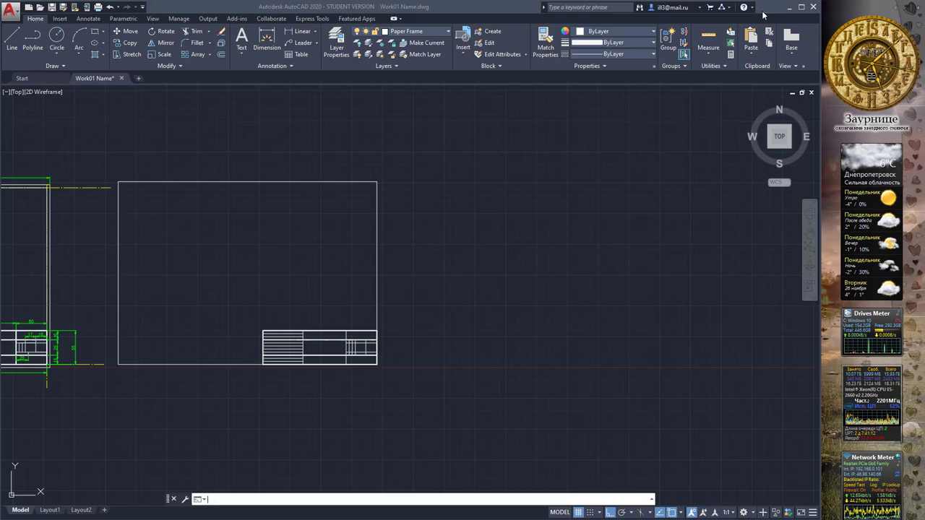
pyautogui.moveTo(113, 165); pyautogui.dragTo(165, 232, button='middle')
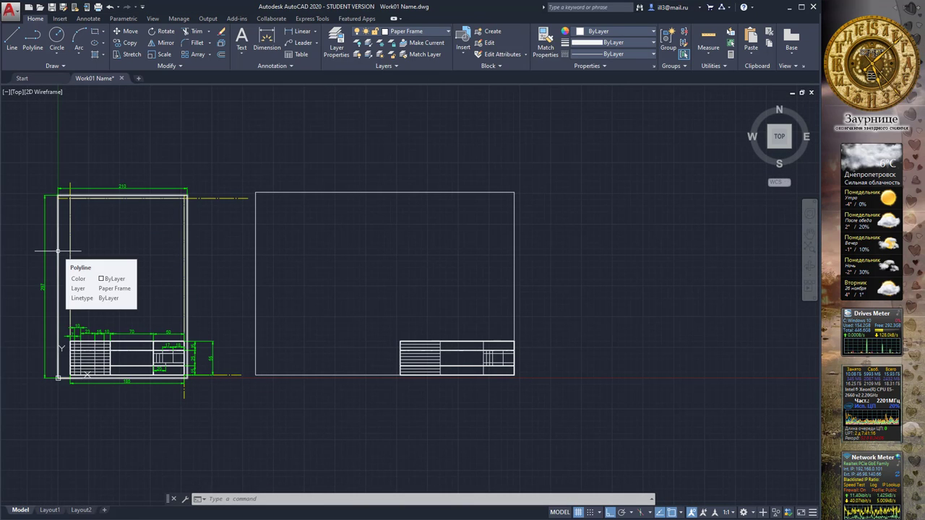
pyautogui.click(58, 252)
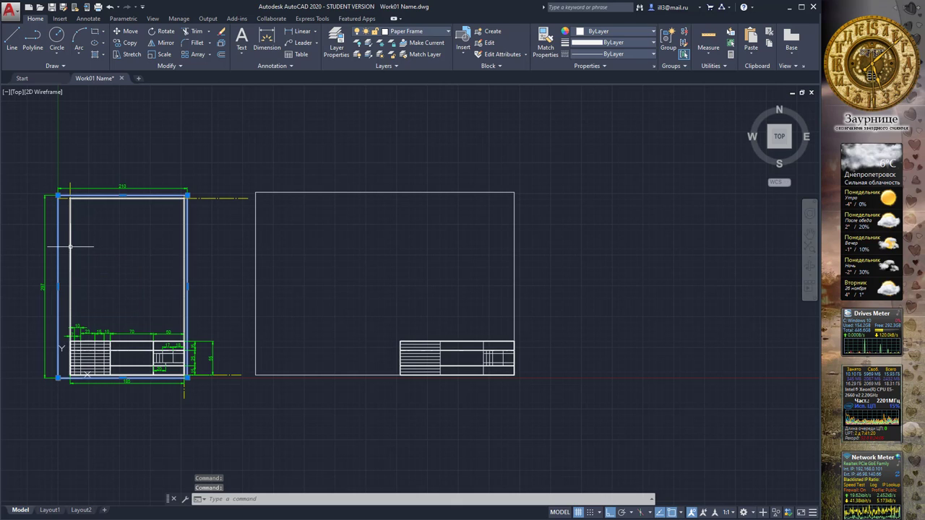
pyautogui.click(69, 247)
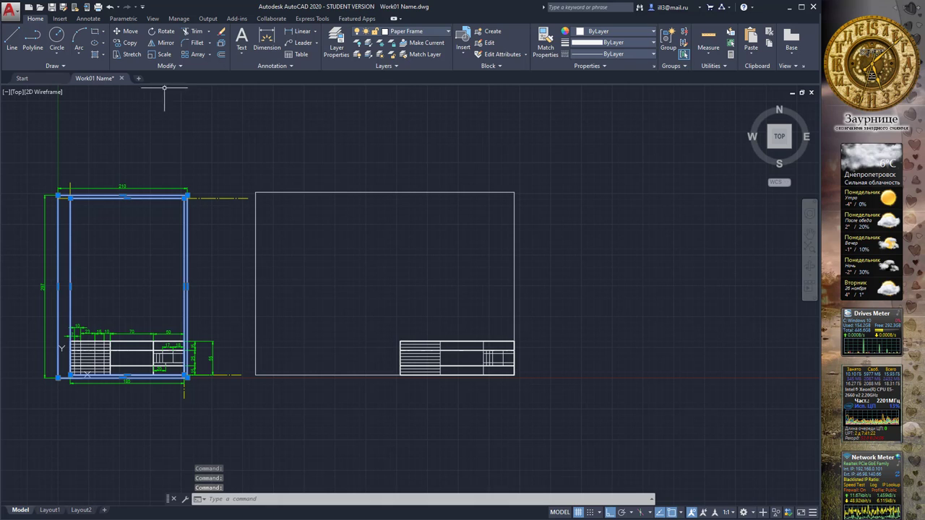
pyautogui.click(125, 31)
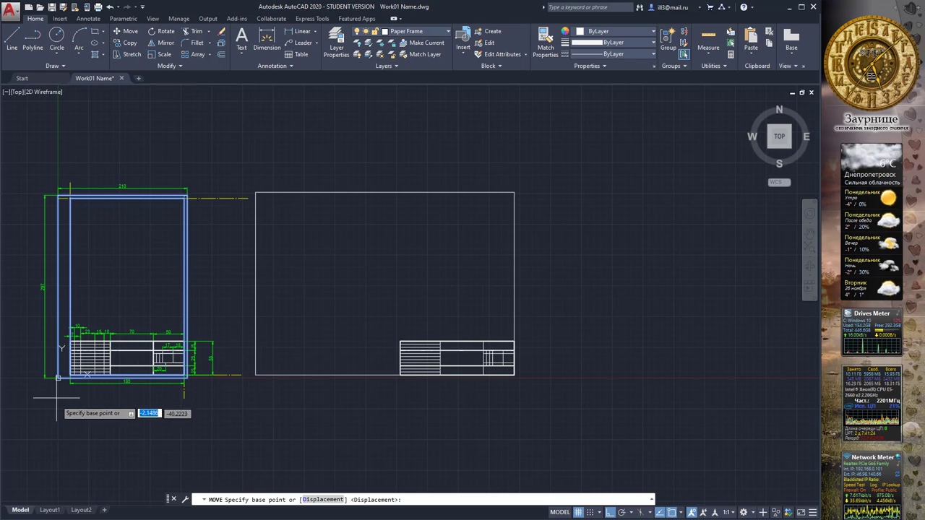
pyautogui.click(125, 42)
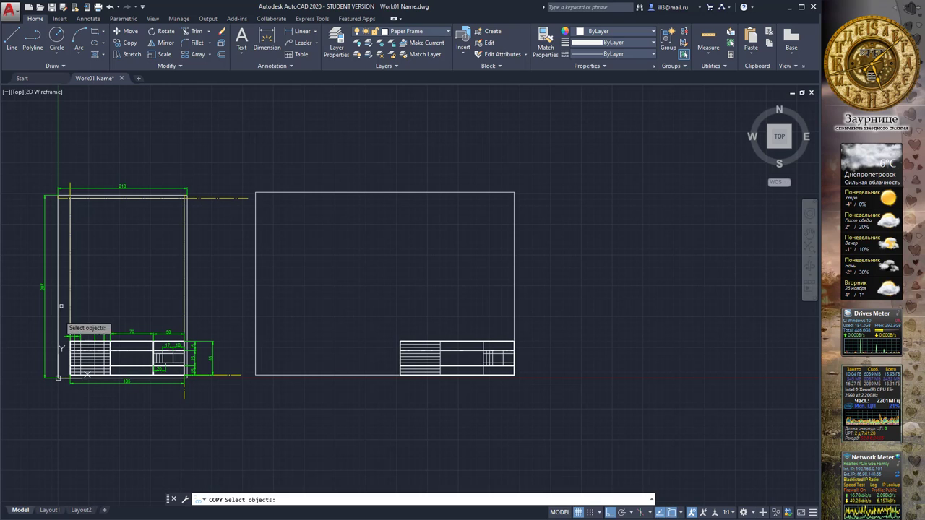
pyautogui.click(59, 248)
pyautogui.click(70, 242)
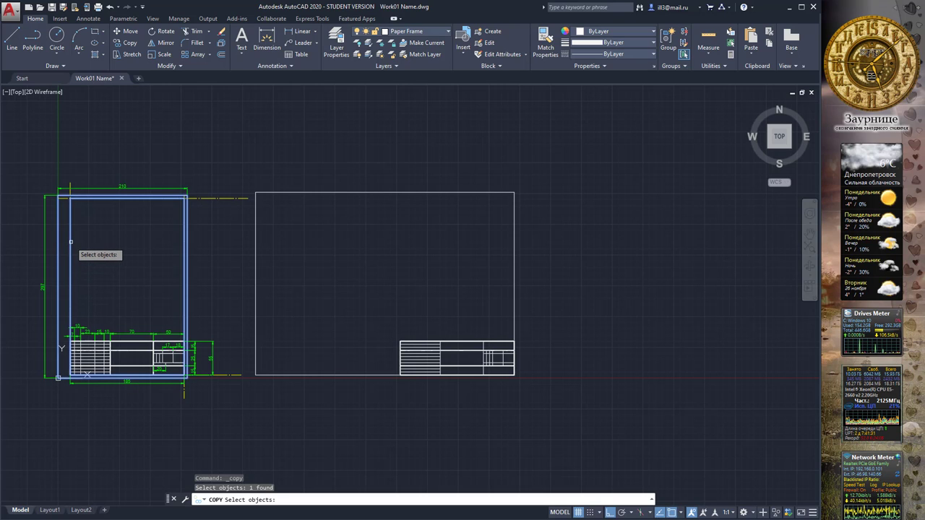
pyautogui.press('Return')
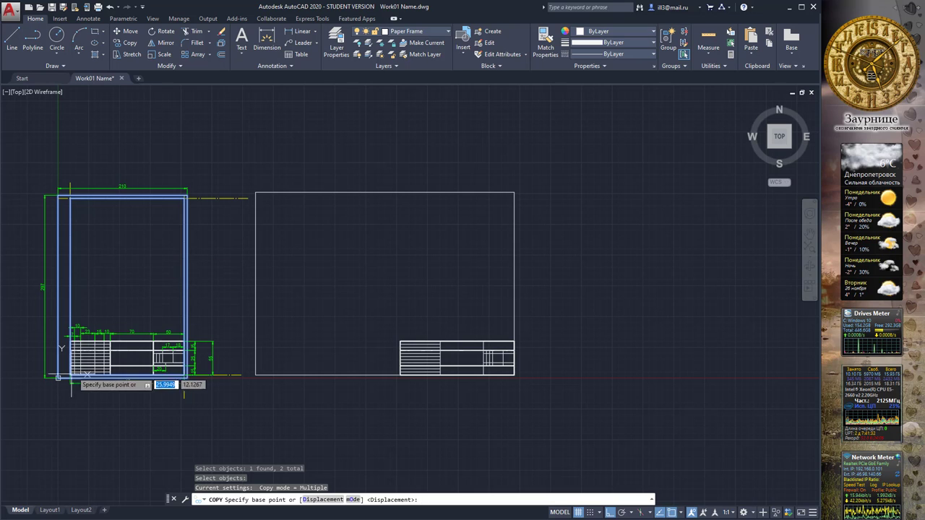
pyautogui.click(58, 377)
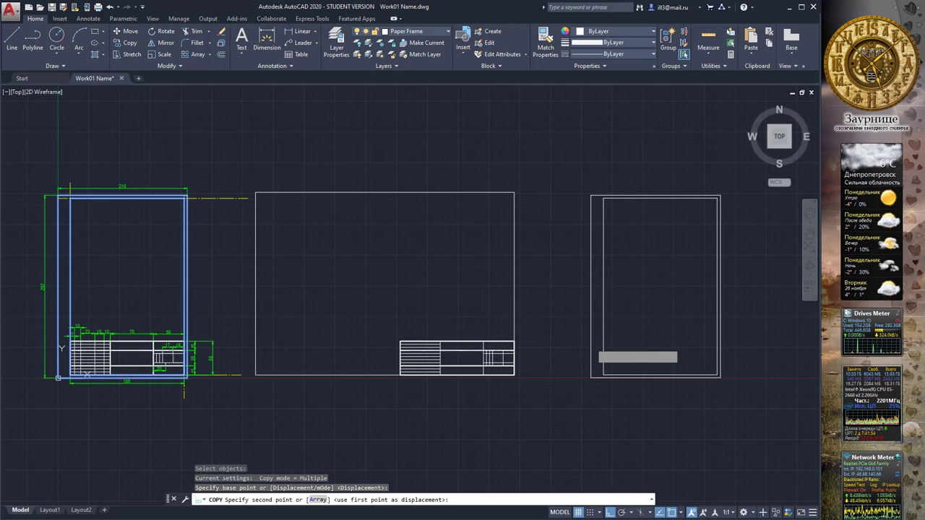
pyautogui.click(591, 336)
pyautogui.press('Escape')
pyautogui.moveTo(562, 196)
pyautogui.mouseDown(button='middle')
pyautogui.moveTo(485, 199)
pyautogui.moveTo(415, 182)
pyautogui.mouseUp(button='middle')
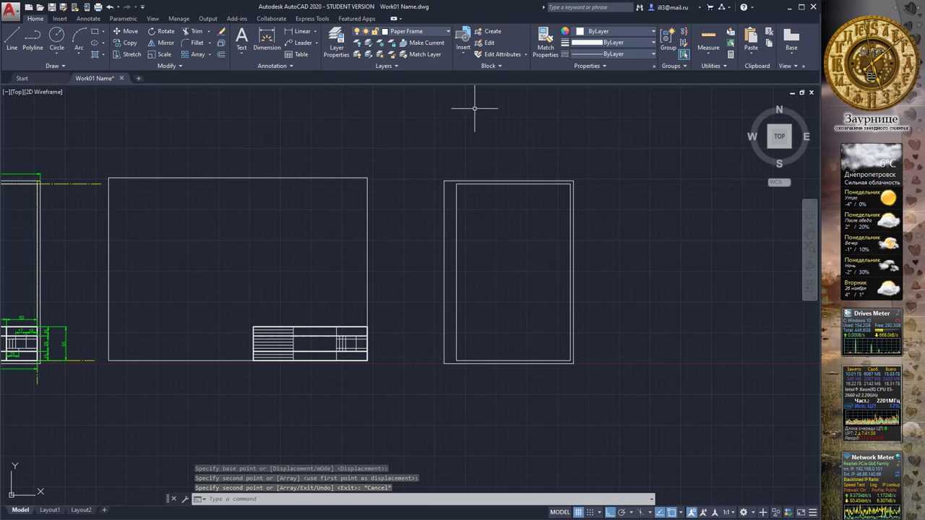
# Insert 'Tittle block' at the copied A4 frame's lower-right inner corner.
pyautogui.click(466, 38)
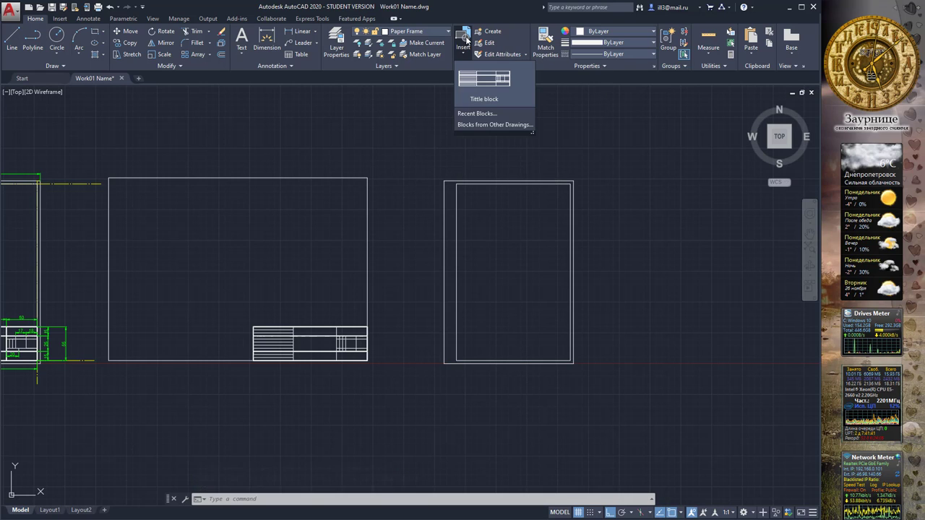
pyautogui.click(486, 86)
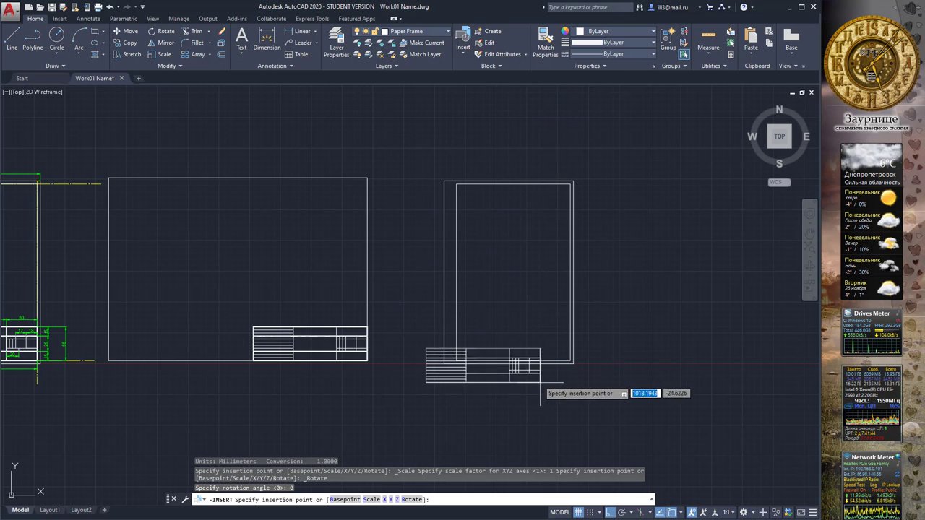
pyautogui.scroll(4, 572, 361)
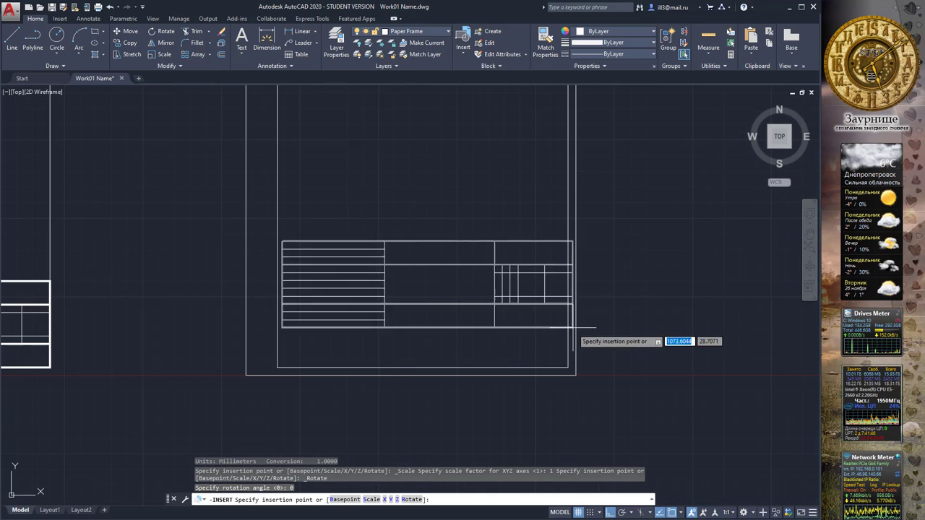
pyautogui.click(567, 367)
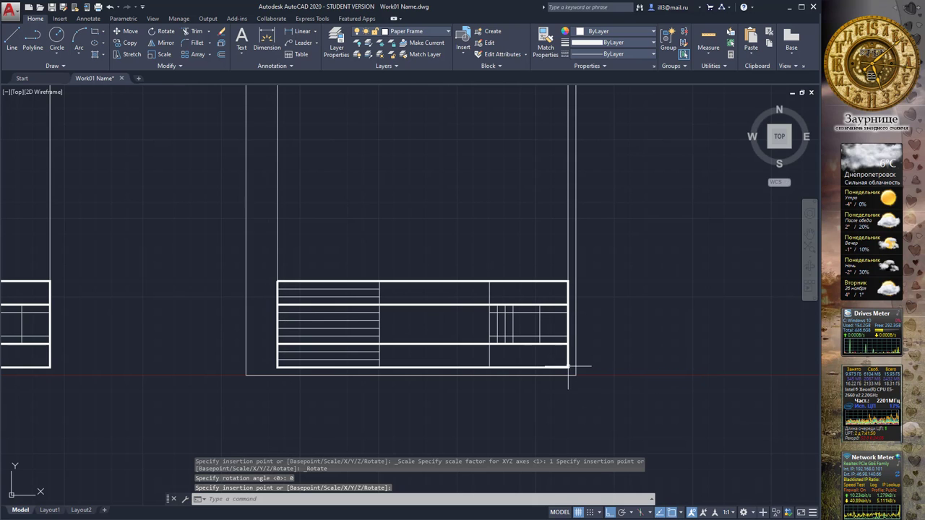
pyautogui.scroll(-4, 619, 230)
pyautogui.moveTo(636, 196)
pyautogui.mouseDown(button='middle')
pyautogui.moveTo(533, 248)
pyautogui.moveTo(393, 233)
pyautogui.mouseUp(button='middle')
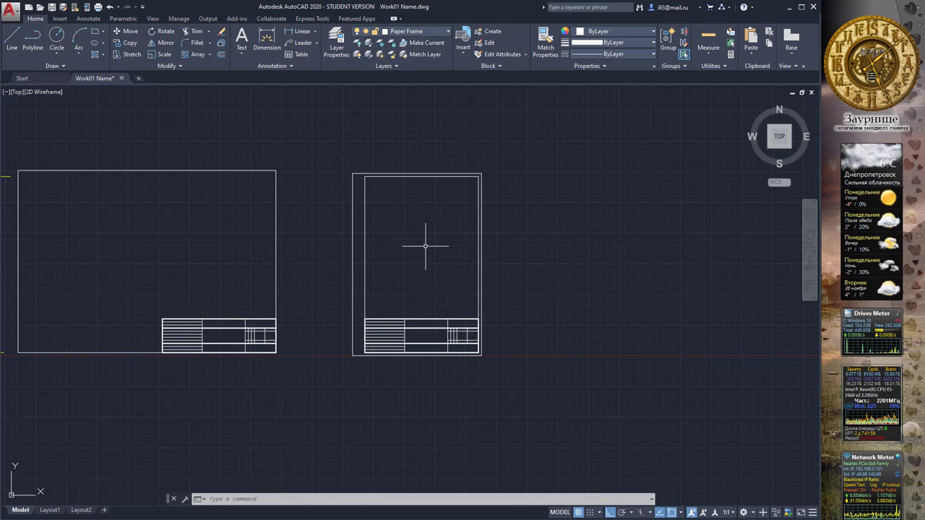
pyautogui.moveTo(450, 215); pyautogui.dragTo(425, 217, button='middle')
pyautogui.moveTo(349, 219); pyautogui.dragTo(410, 224, button='middle')
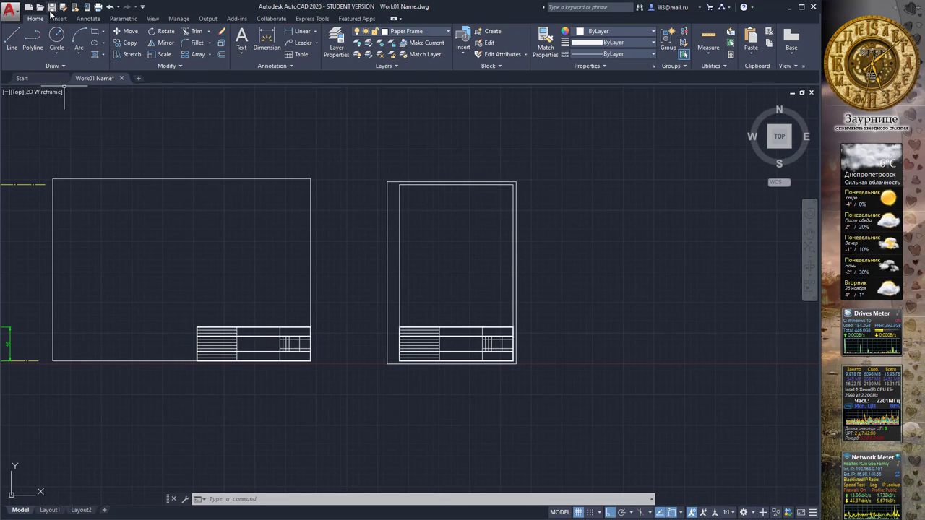
pyautogui.moveTo(221, 350); pyautogui.dragTo(450, 347, button='middle')
pyautogui.moveTo(475, 319)
pyautogui.mouseDown(button='middle')
pyautogui.moveTo(447, 319)
pyautogui.moveTo(472, 276)
pyautogui.mouseUp(button='middle')
pyautogui.scroll(4, 430, 338)
pyautogui.scroll(-2, 466, 282)
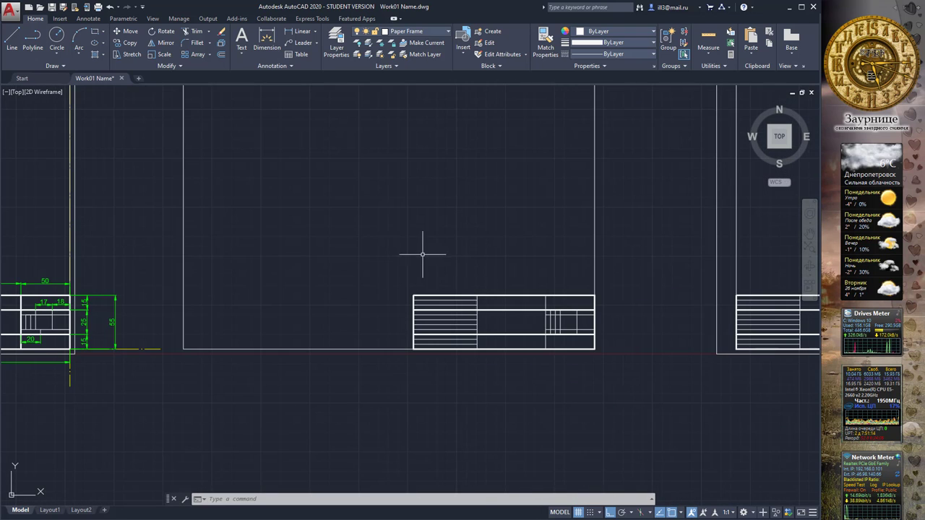
pyautogui.moveTo(479, 315); pyautogui.dragTo(506, 313, button='middle')
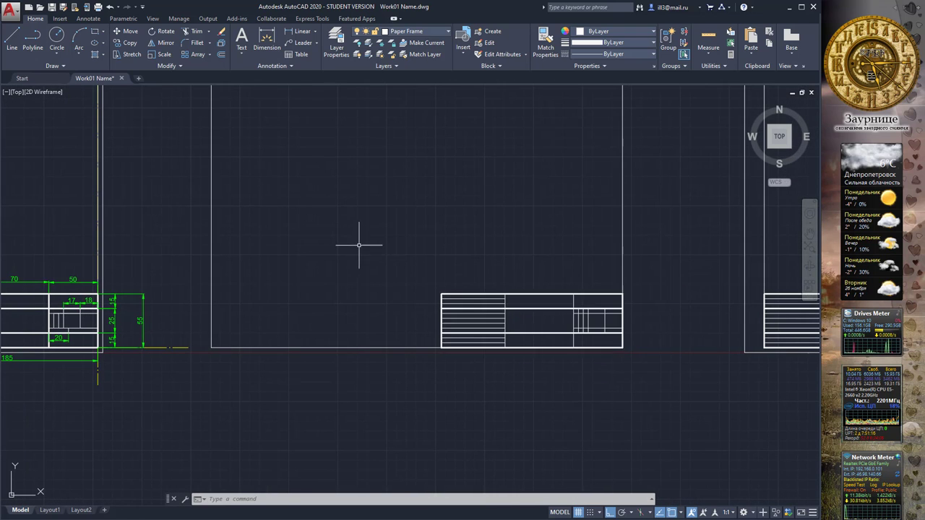
pyautogui.moveTo(362, 244)
pyautogui.mouseDown(button='middle')
pyautogui.moveTo(419, 265)
pyautogui.moveTo(379, 276)
pyautogui.mouseUp(button='middle')
pyautogui.scroll(-2, 421, 260)
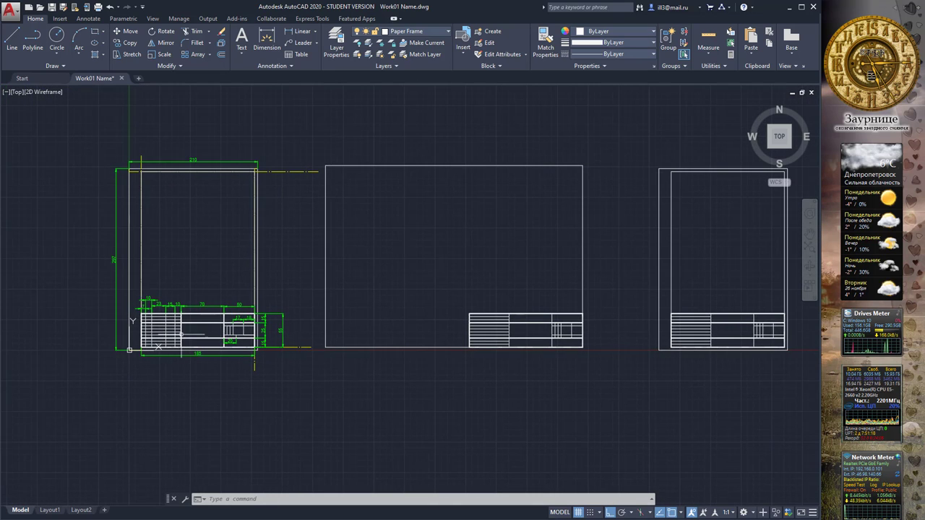
pyautogui.scroll(2, 151, 297)
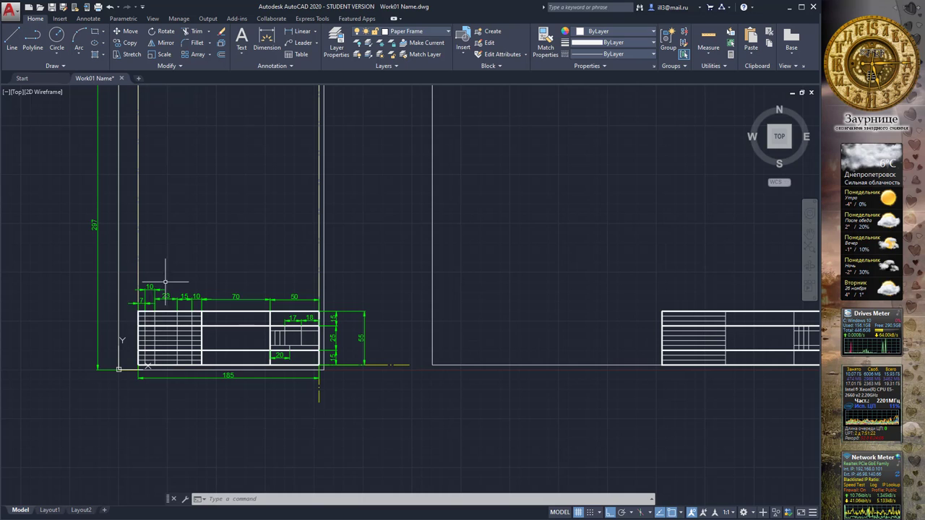
pyautogui.moveTo(615, 242); pyautogui.dragTo(468, 272, button='middle')
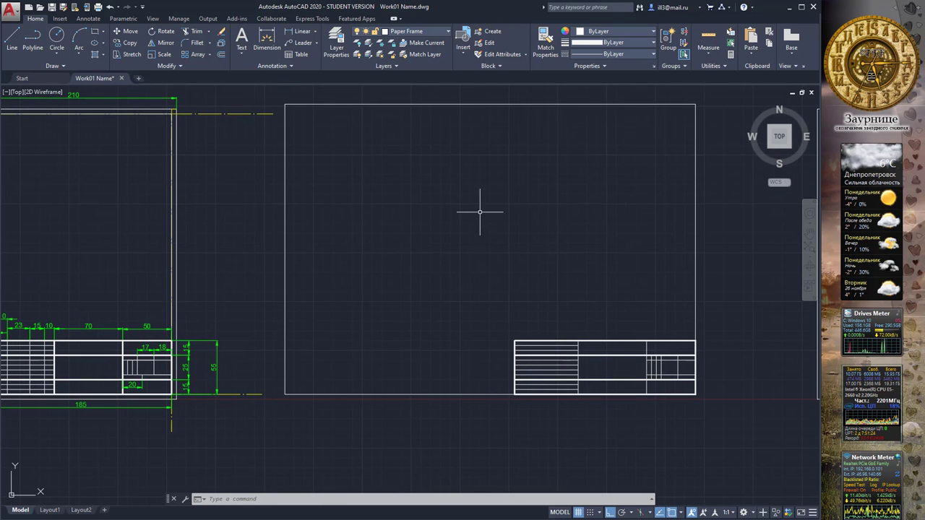
# Open 'Tittle block' in the Block Editor and rearrange the authoring palette.
pyautogui.click(487, 45)
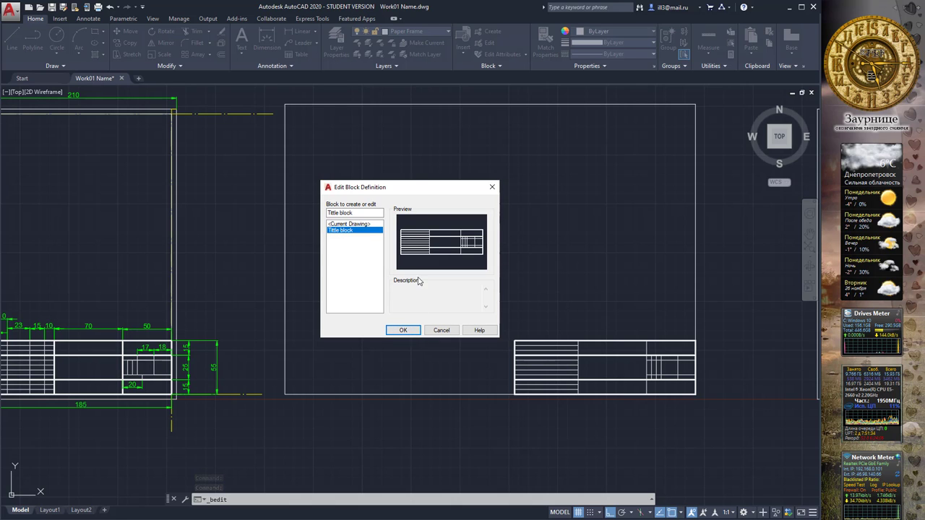
pyautogui.click(403, 330)
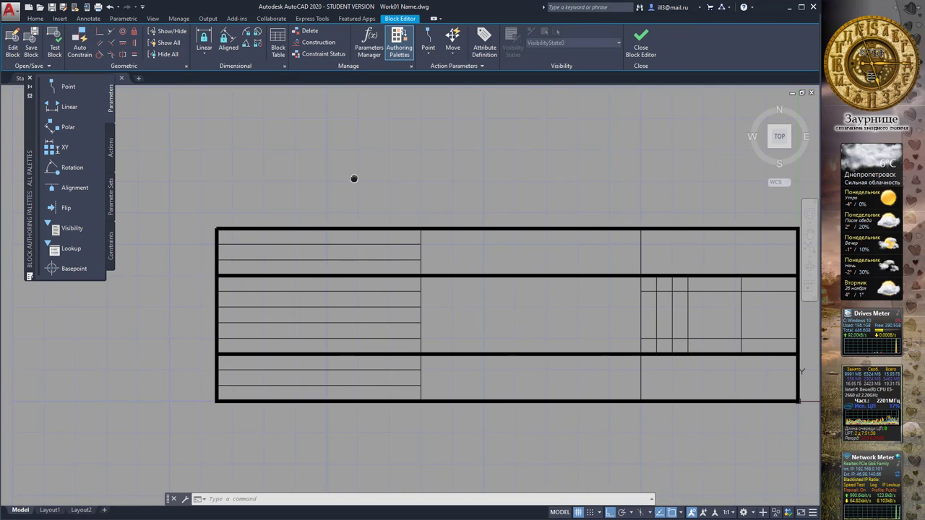
pyautogui.moveTo(33, 123); pyautogui.dragTo(53, 187)
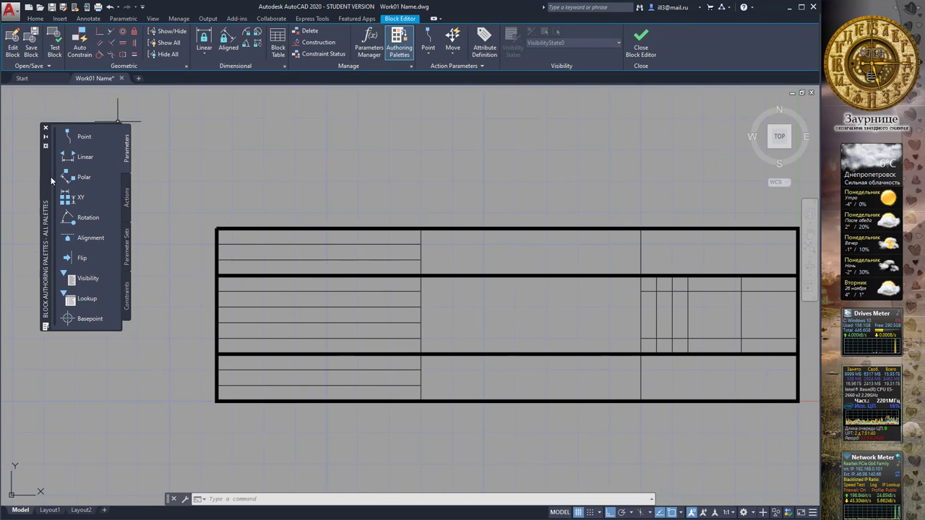
pyautogui.click(36, 78)
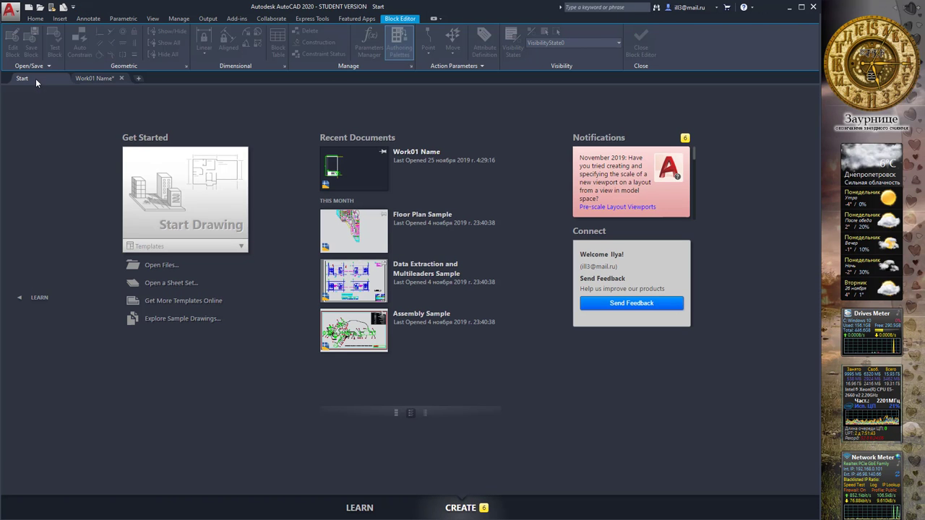
pyautogui.click(101, 79)
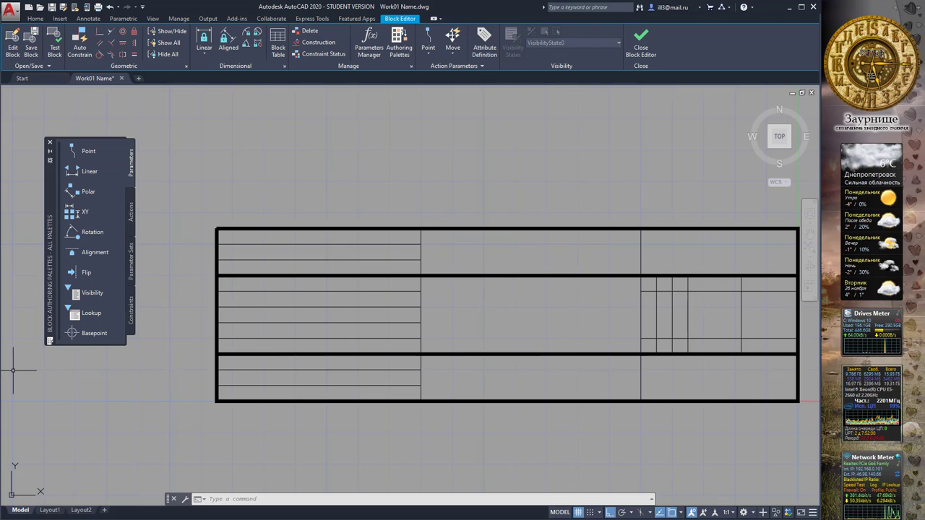
pyautogui.moveTo(87, 344); pyautogui.dragTo(87, 471)
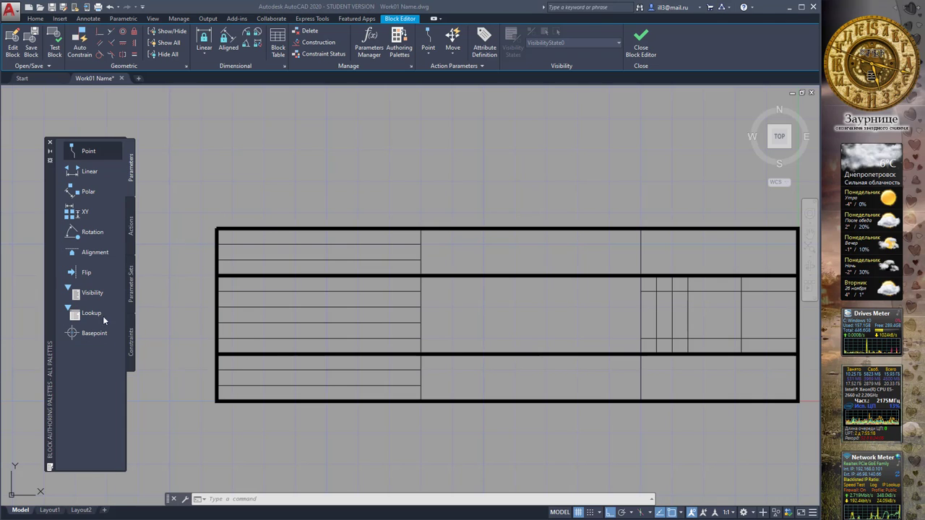
pyautogui.click(35, 18)
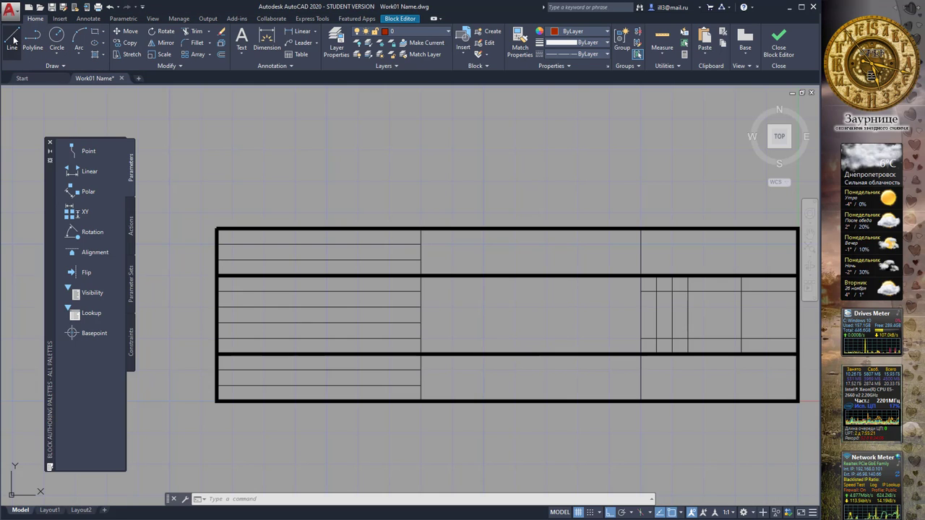
pyautogui.click(12, 40)
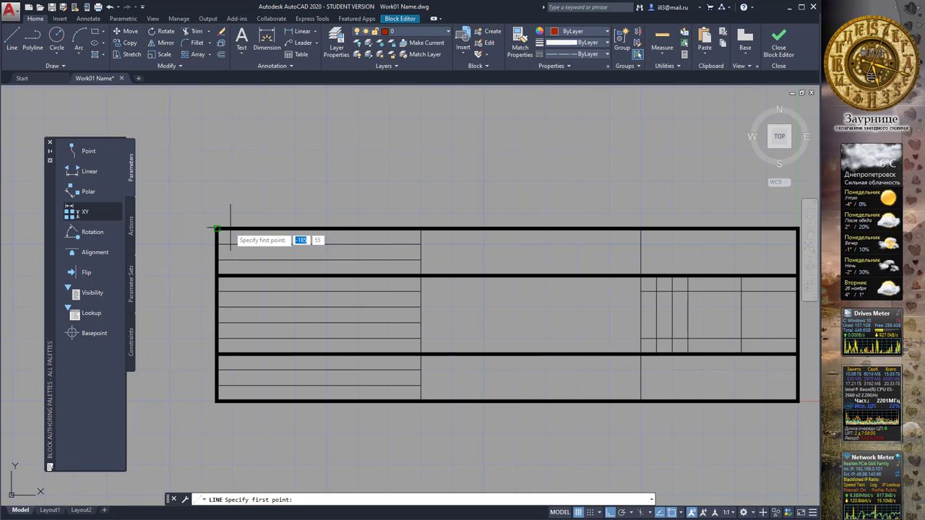
# Draw a vertical line 5 units from the title block's left edge across all rows.
pyautogui.write('7')
pyautogui.press('Return')
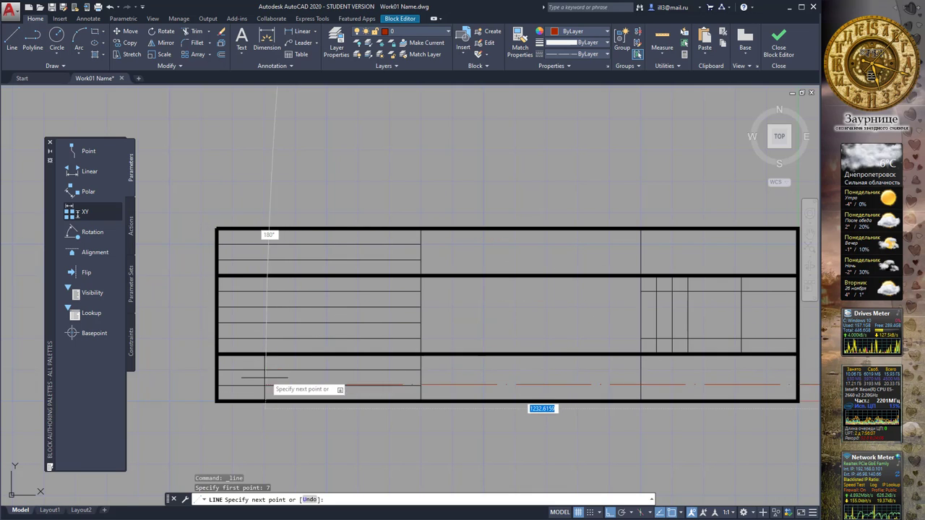
pyautogui.press('Escape')
pyautogui.click(11, 40)
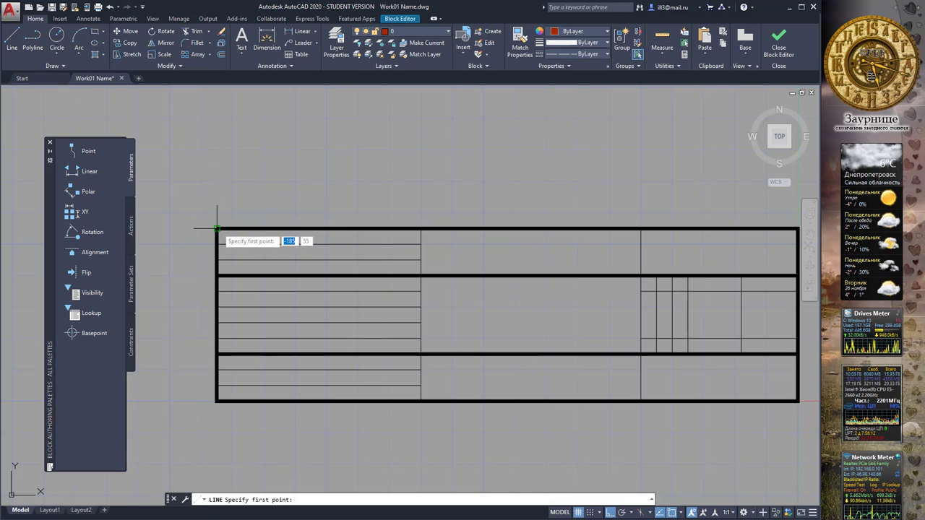
pyautogui.write('5')
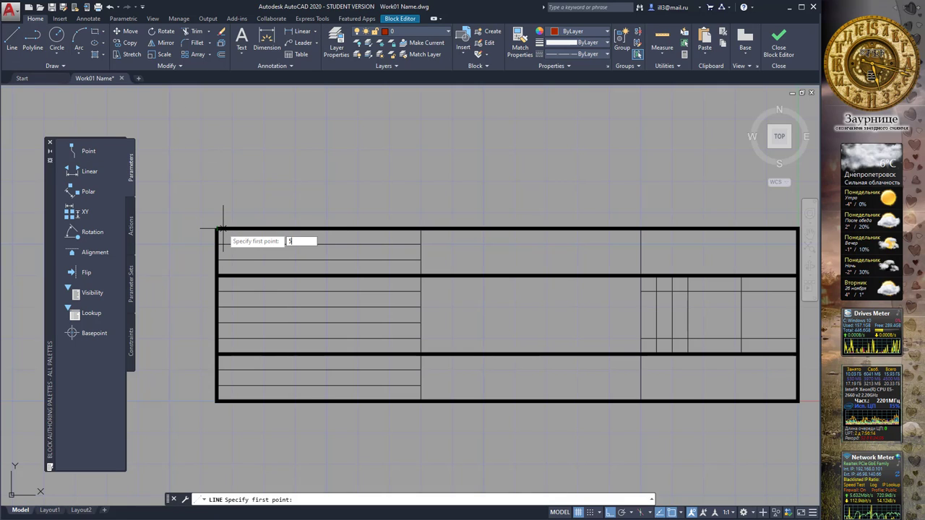
pyautogui.press('Return')
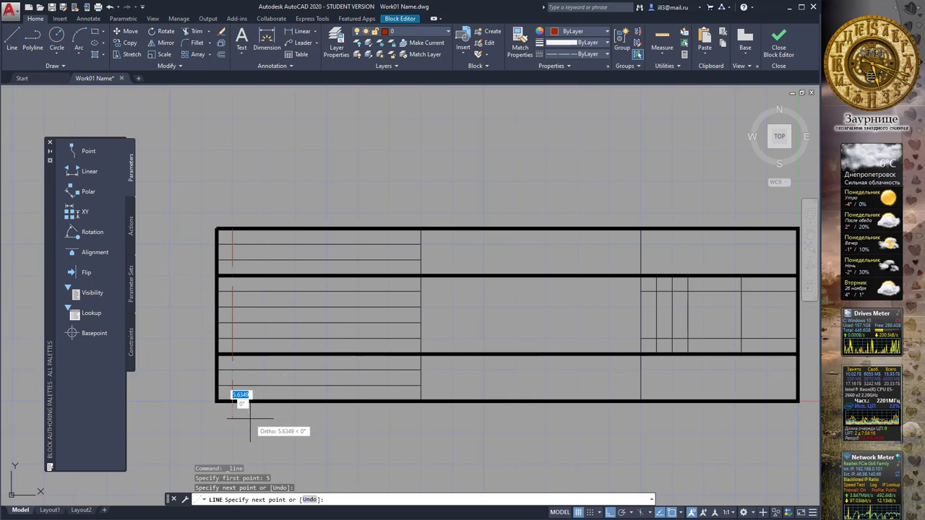
pyautogui.press('Escape')
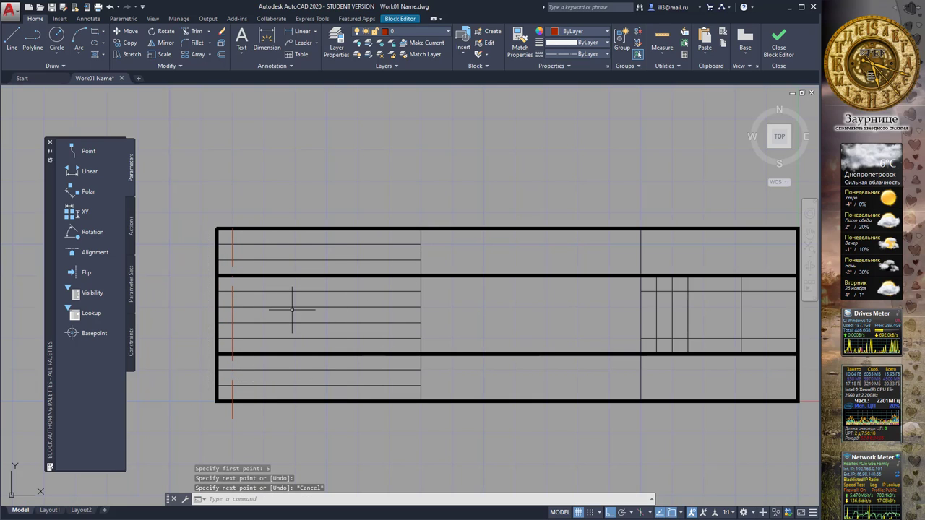
# Make Paper Frame the current layer and move the vertical line onto it.
pyautogui.click(446, 34)
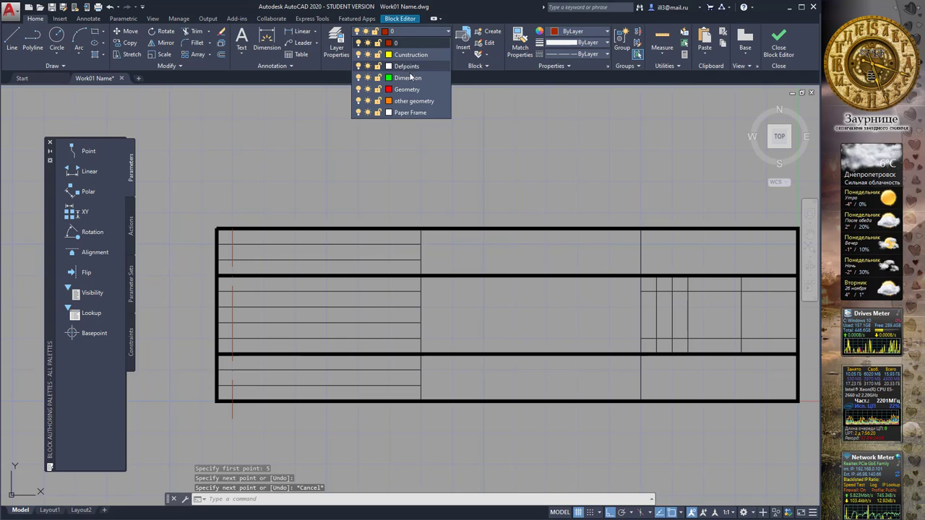
pyautogui.click(402, 113)
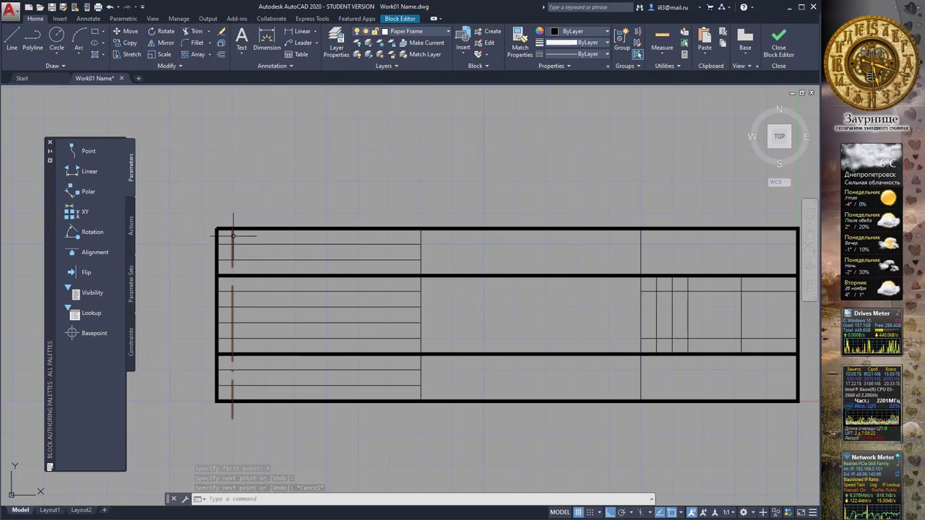
pyautogui.click(426, 35)
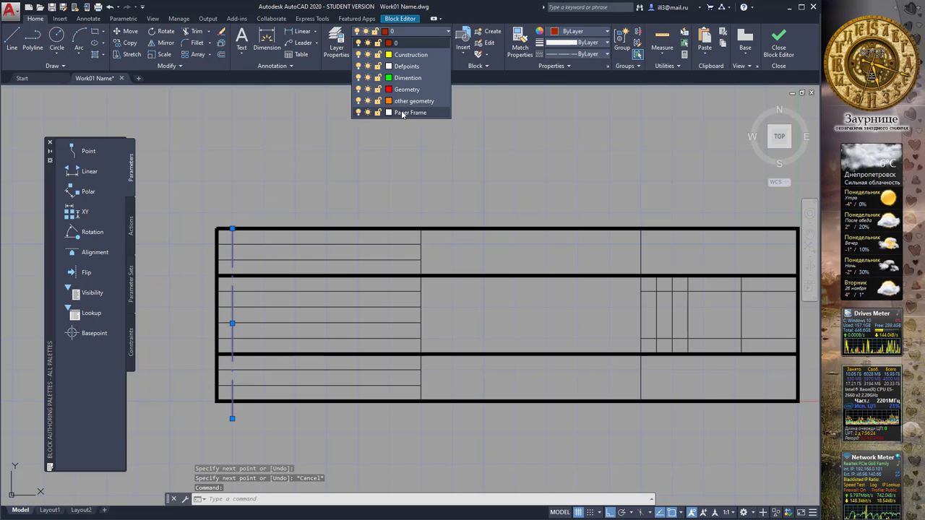
pyautogui.click(405, 114)
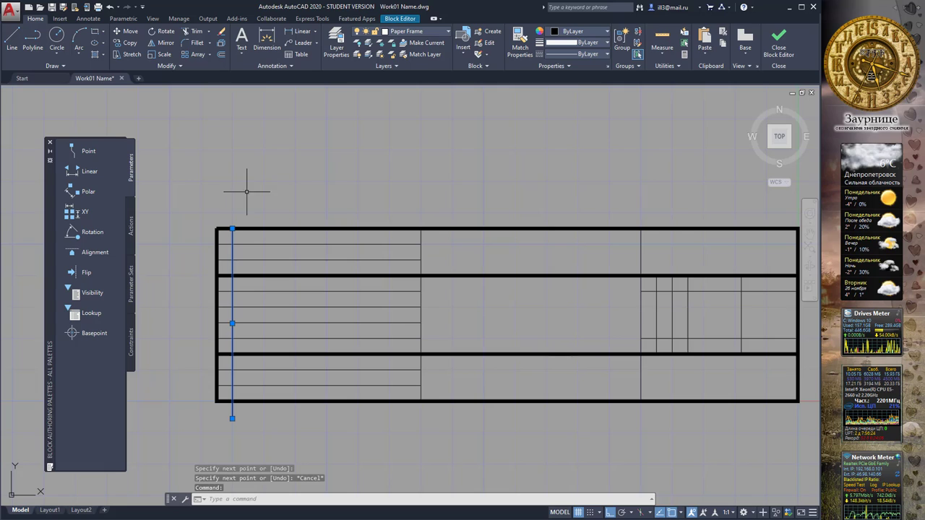
pyautogui.click(12, 43)
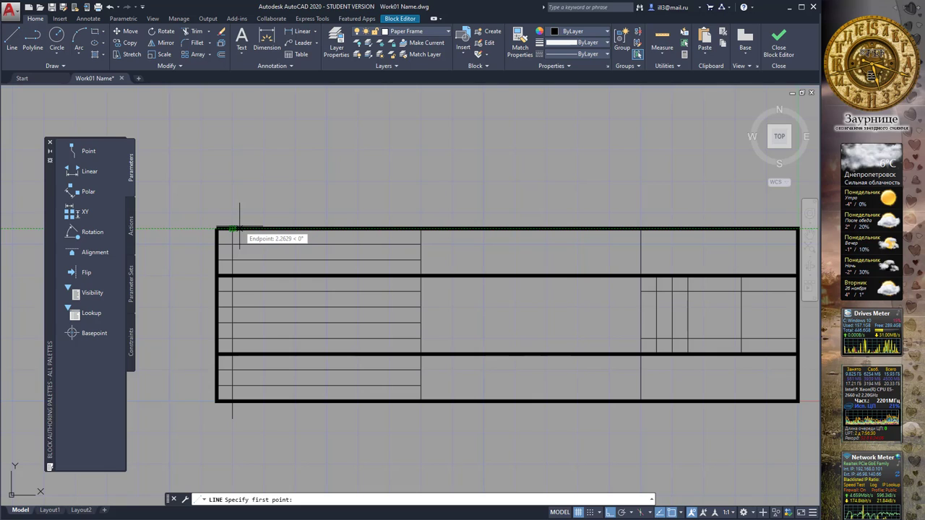
# Draw three vertical dividers at tracked offsets 10, 23 and 15 through the title block.
pyautogui.write('10')
pyautogui.press('Return')
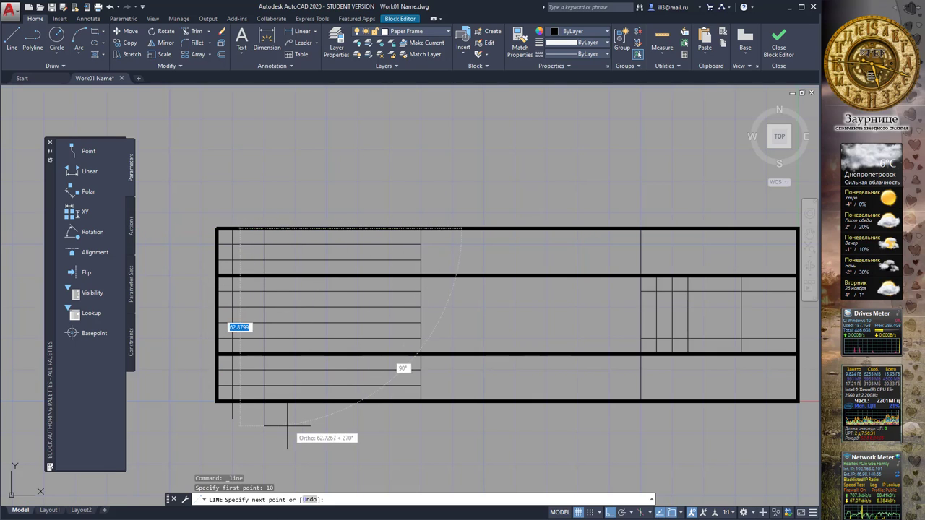
pyautogui.click(264, 402)
pyautogui.press('Escape')
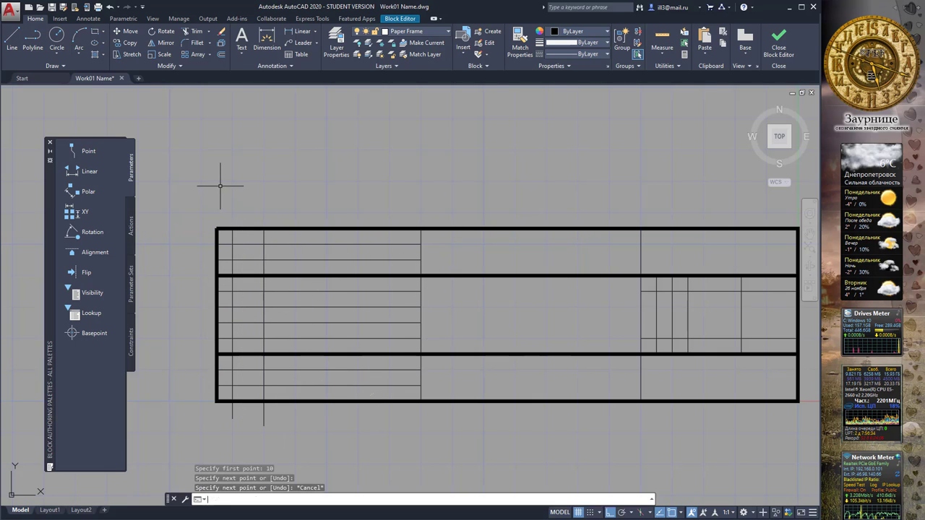
pyautogui.write('l')
pyautogui.press('Return')
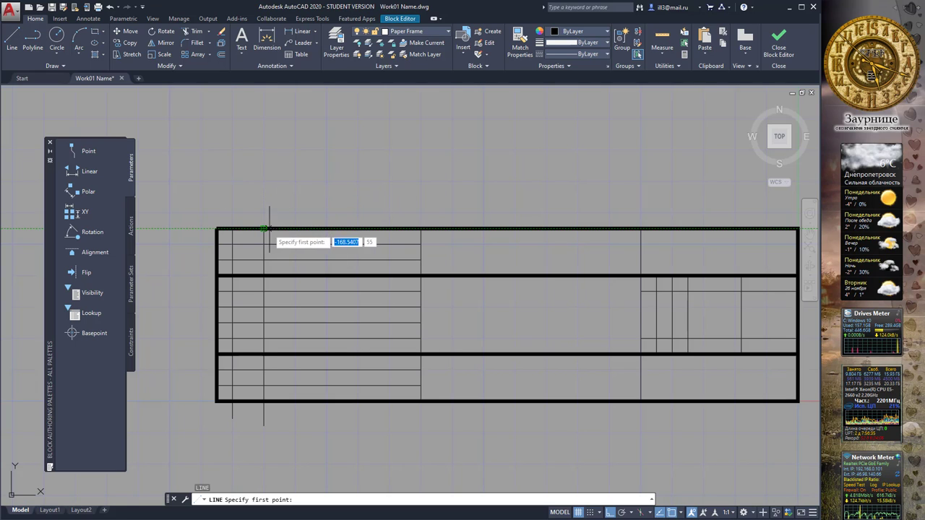
pyautogui.write('23')
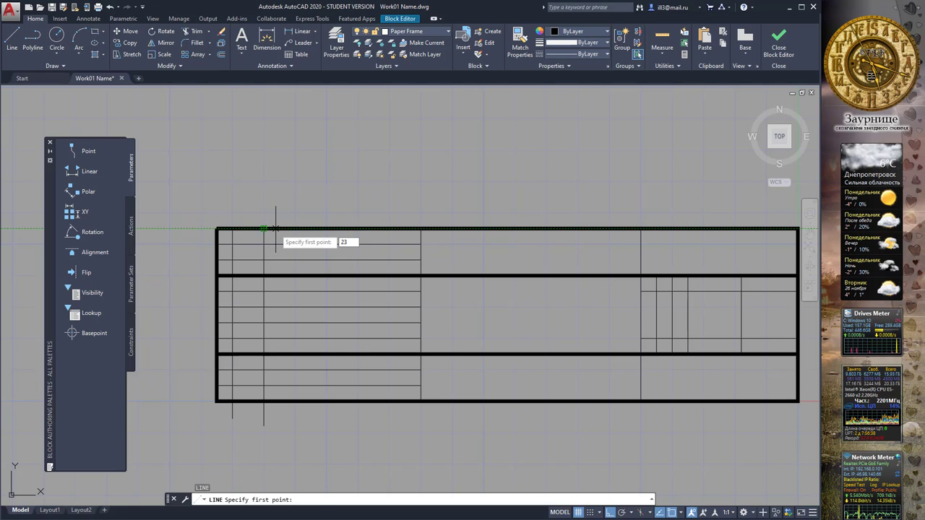
pyautogui.press('Return')
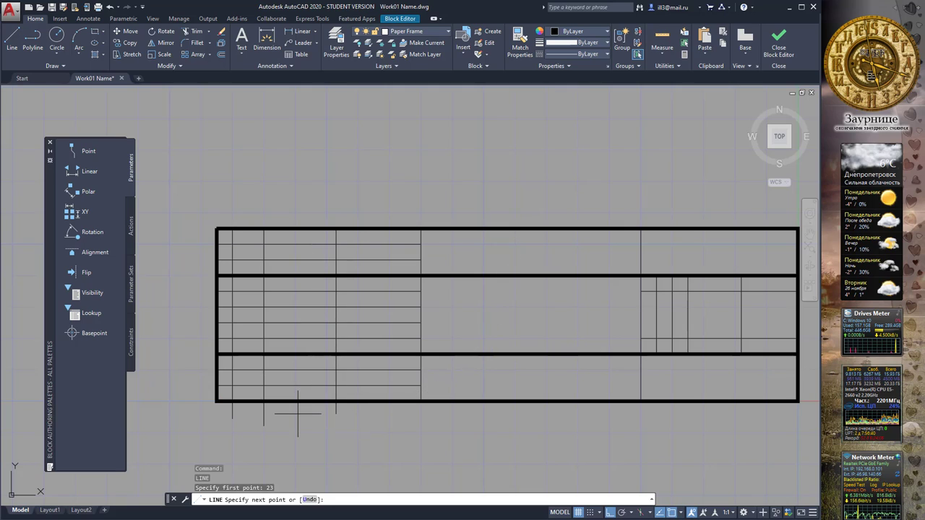
pyautogui.press('Escape')
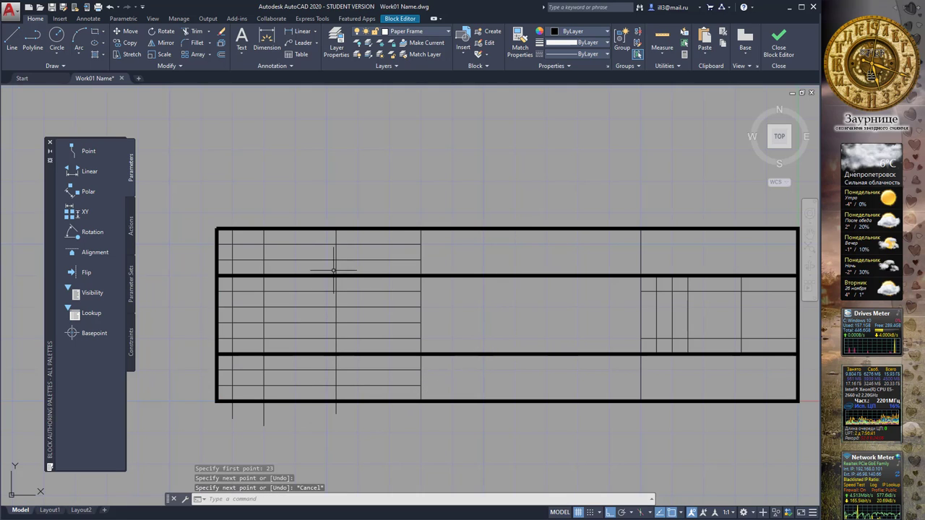
pyautogui.press('Return')
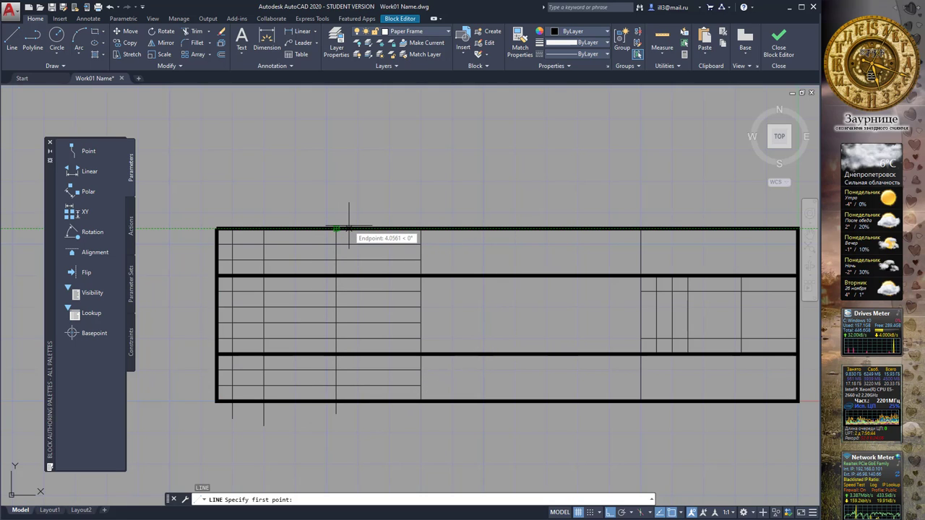
pyautogui.write('15')
pyautogui.press('Return')
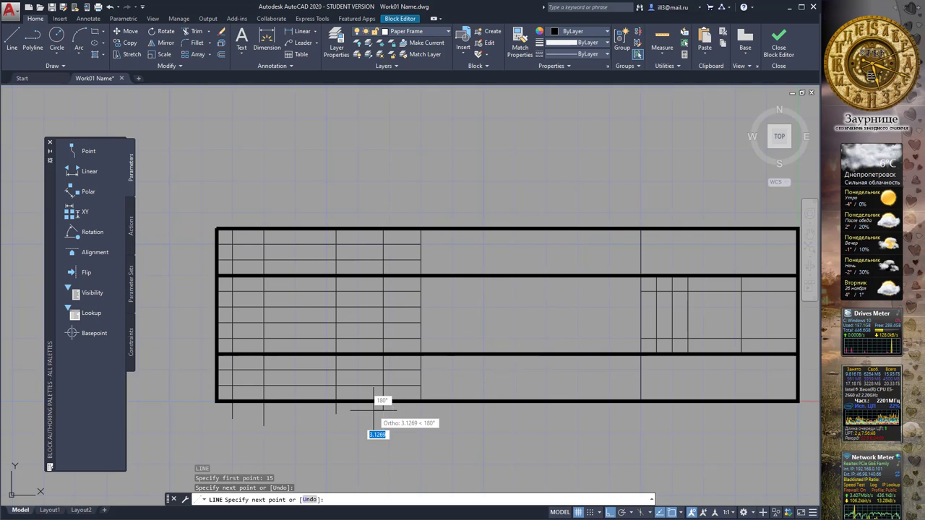
pyautogui.press('Escape')
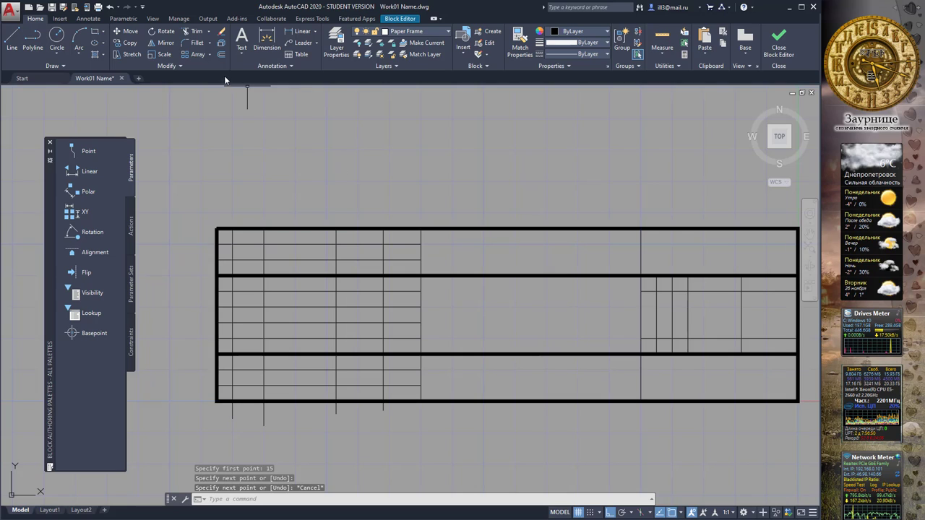
# Trim the divider ends overshooting the title block's outer bottom border.
pyautogui.click(194, 34)
pyautogui.click(398, 400)
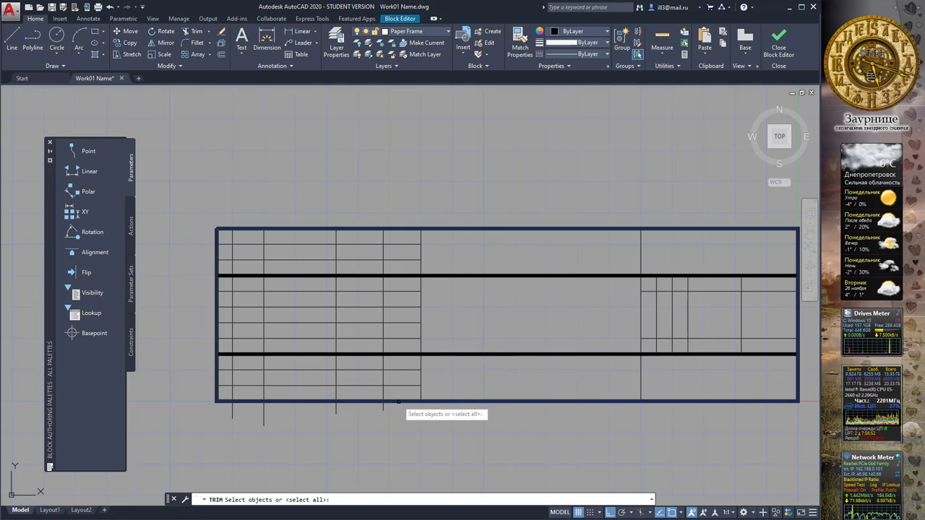
pyautogui.press('Return')
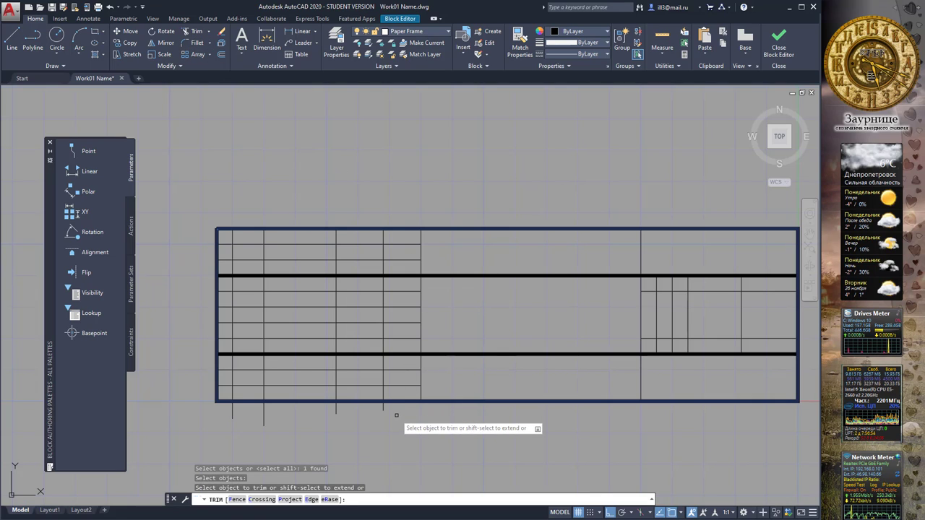
pyautogui.moveTo(397, 411); pyautogui.dragTo(224, 411)
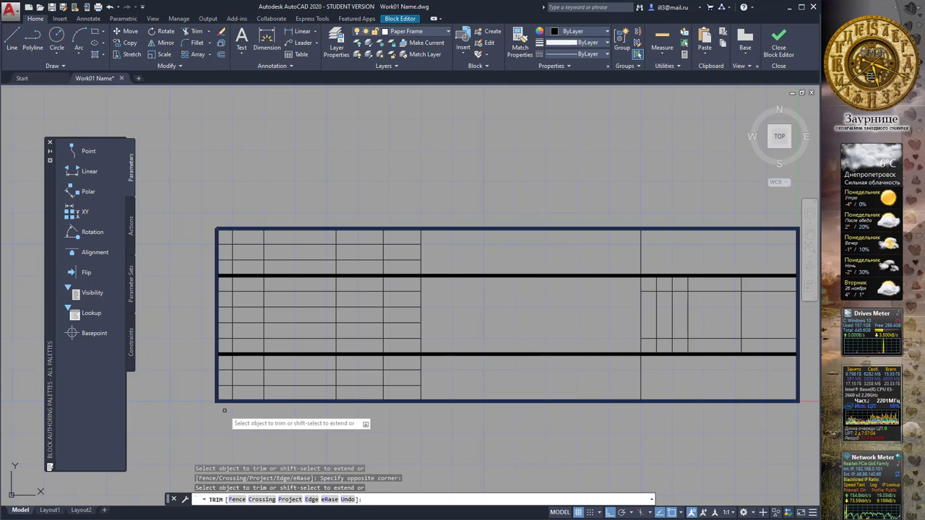
pyautogui.press('Escape')
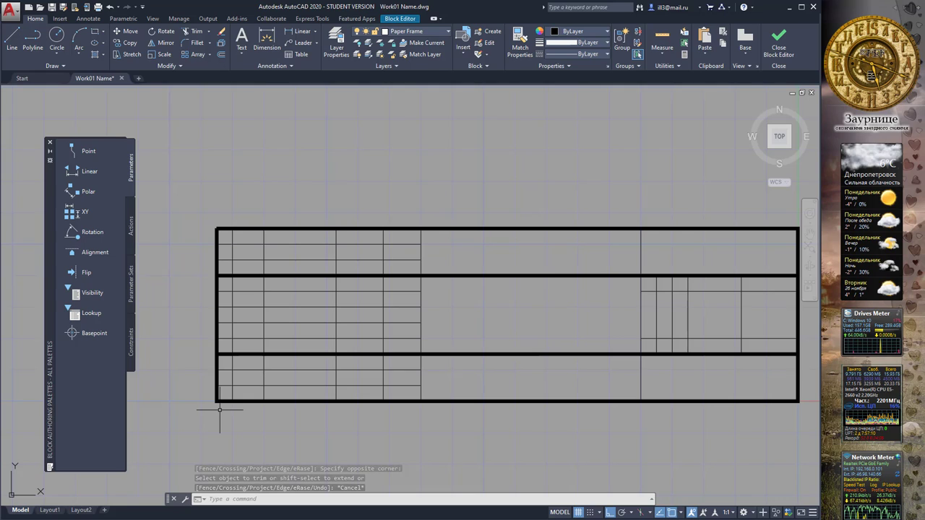
# Trim the divider segments below the middle band's top row line.
pyautogui.write('tr')
pyautogui.press('Return')
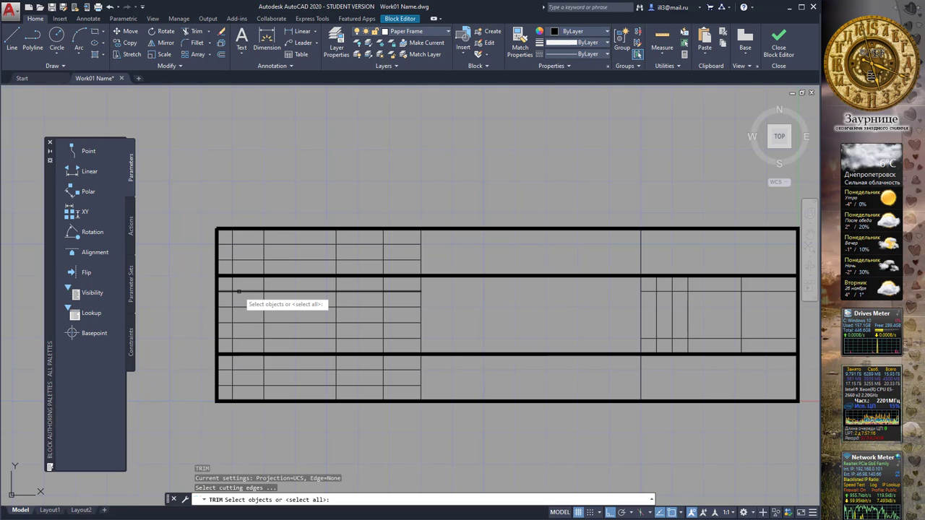
pyautogui.click(238, 291)
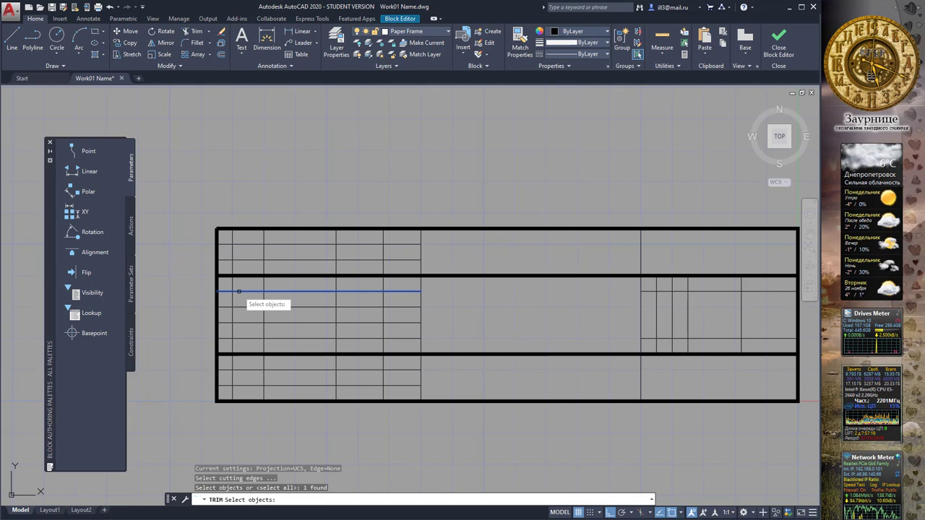
pyautogui.press('Return')
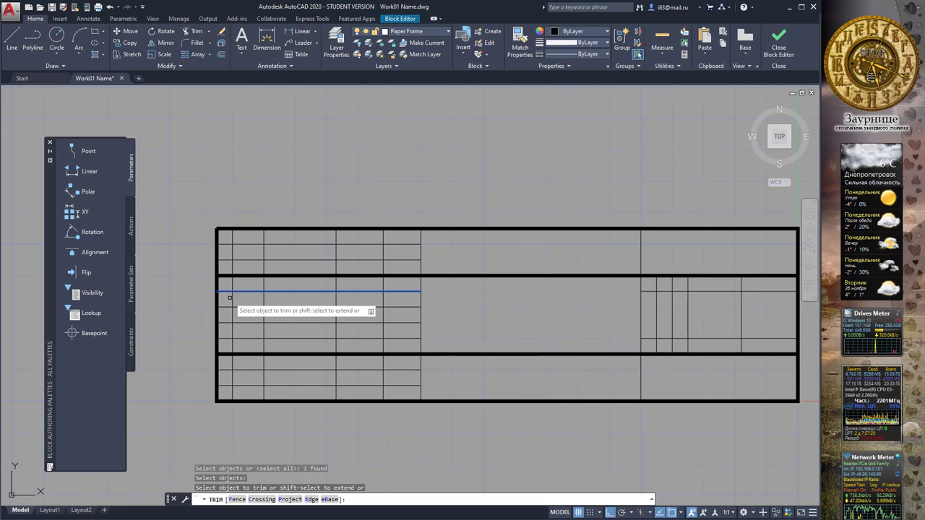
pyautogui.click(230, 298)
pyautogui.click(269, 304)
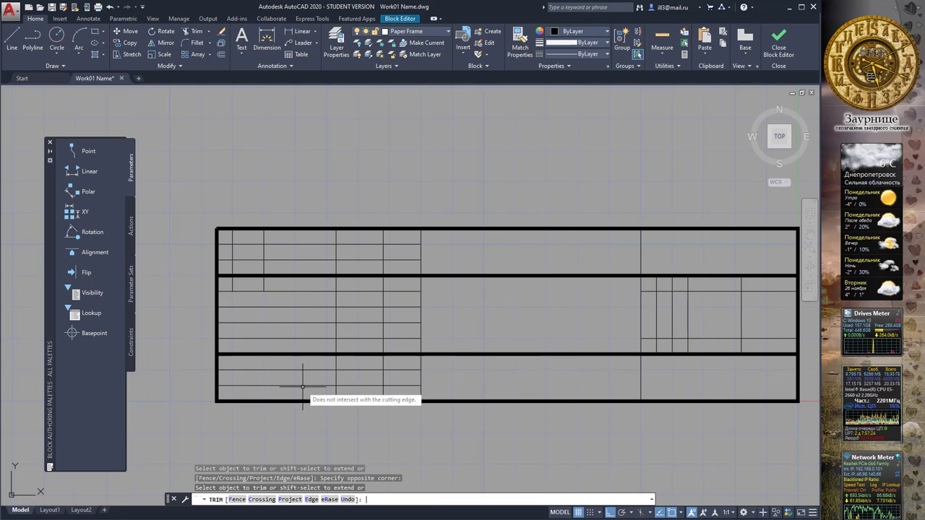
pyautogui.press('Return')
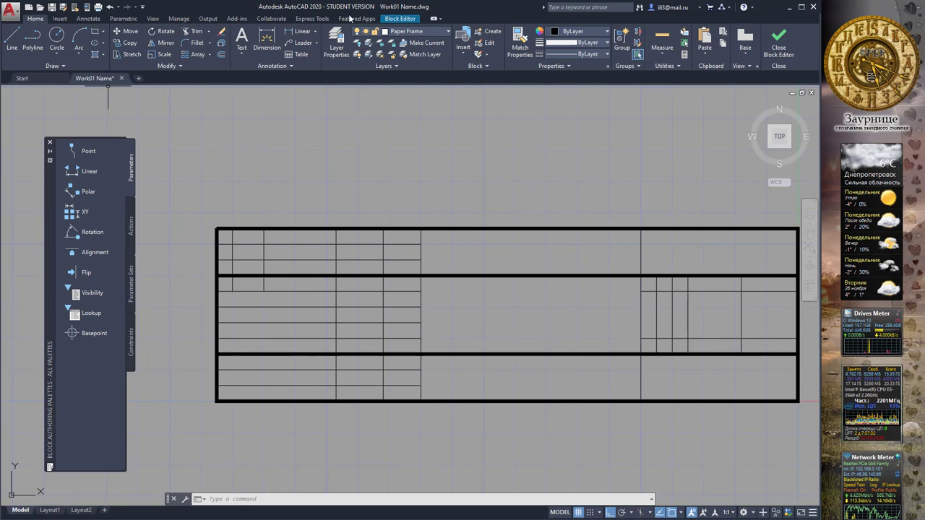
# Save the edited Tittle block and close the Block Editor.
pyautogui.click(391, 20)
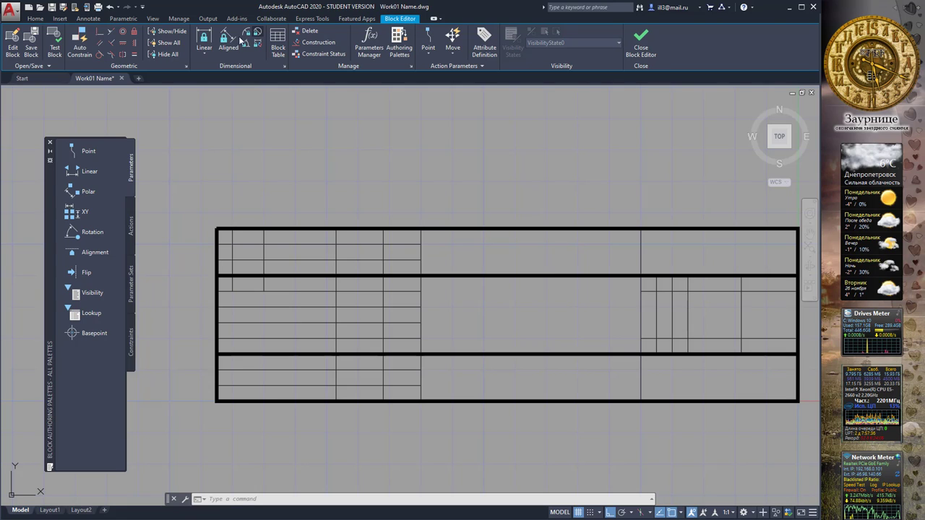
pyautogui.click(32, 48)
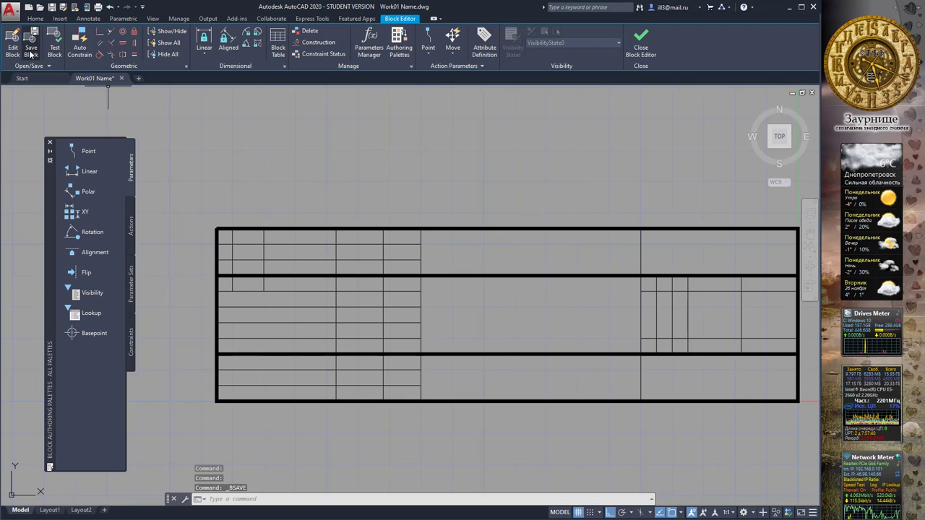
pyautogui.click(642, 45)
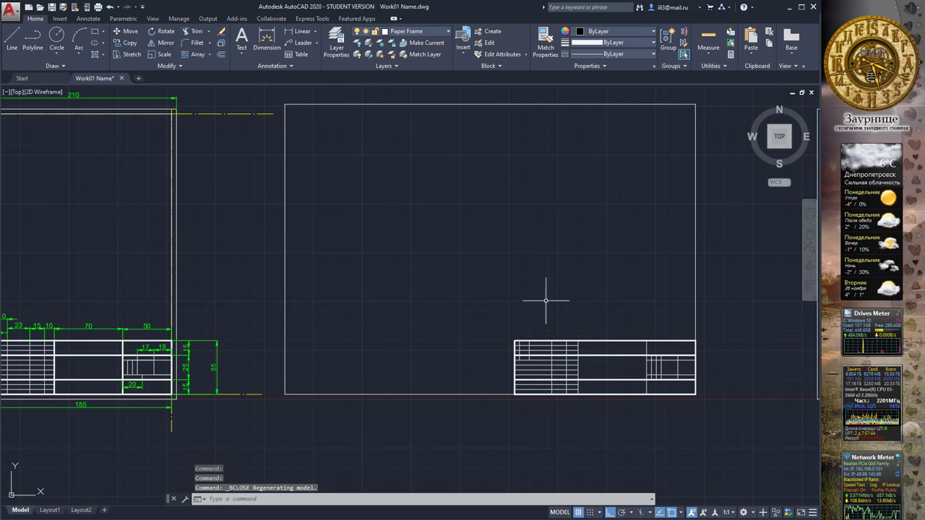
# Bring both frames into view and save the drawing Work01 Name.
pyautogui.scroll(-5, 545, 300)
pyautogui.scroll(1, 595, 258)
pyautogui.scroll(1, 450, 241)
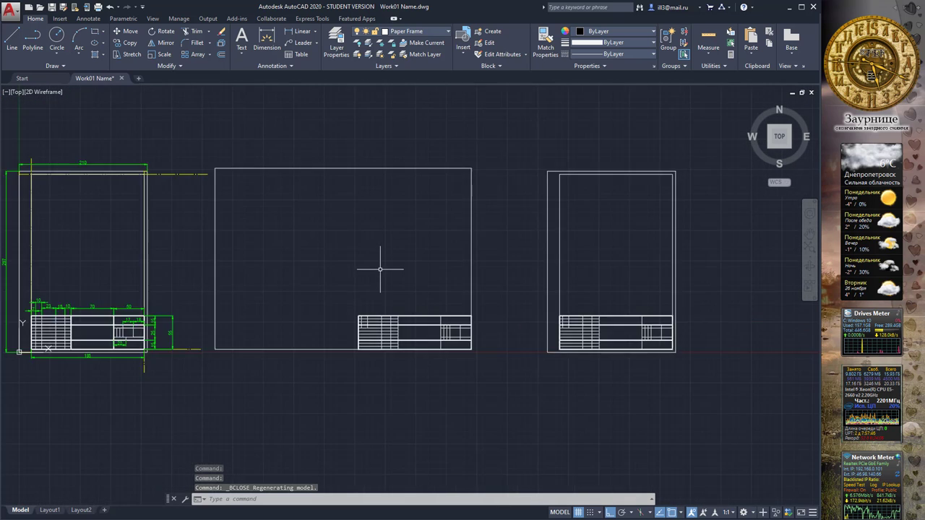
pyautogui.scroll(2, 380, 269)
pyautogui.moveTo(564, 263)
pyautogui.mouseDown(button='middle')
pyautogui.moveTo(421, 239)
pyautogui.moveTo(528, 305)
pyautogui.mouseUp(button='middle')
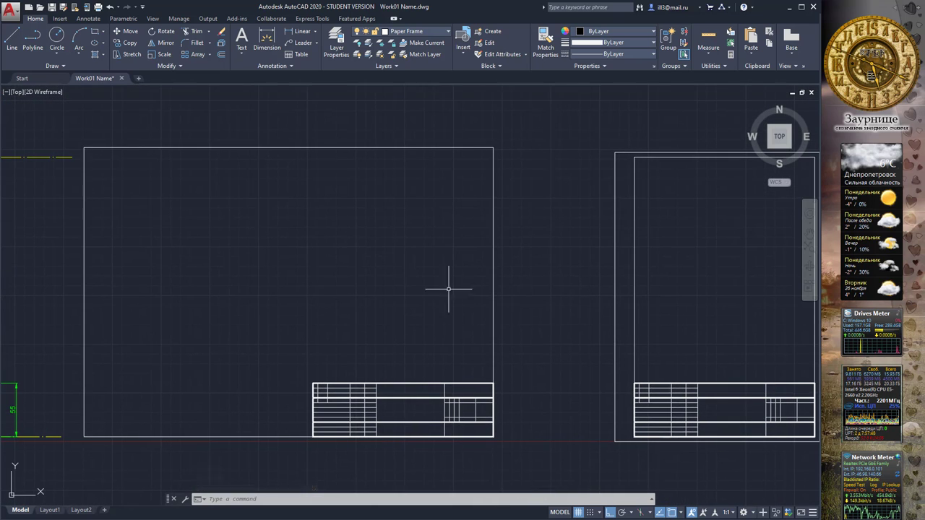
pyautogui.click(55, 7)
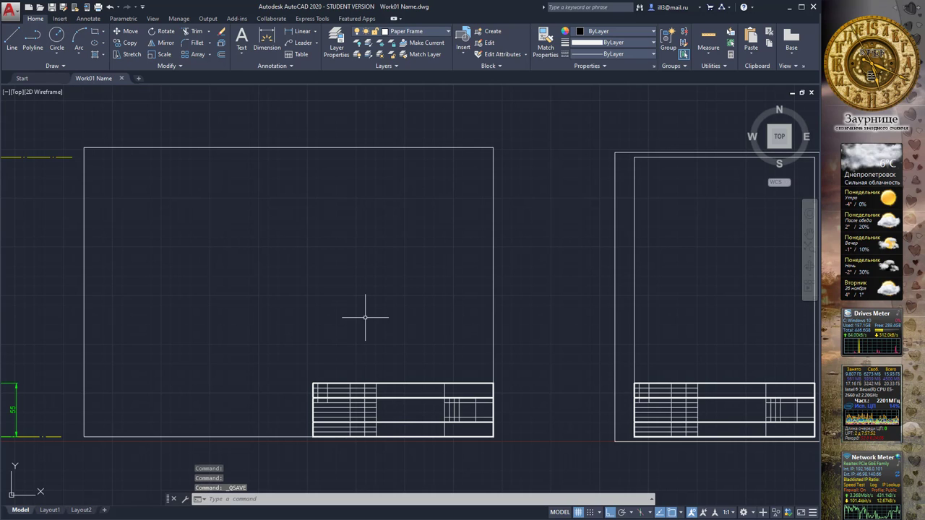
pyautogui.scroll(-2, 4, 231)
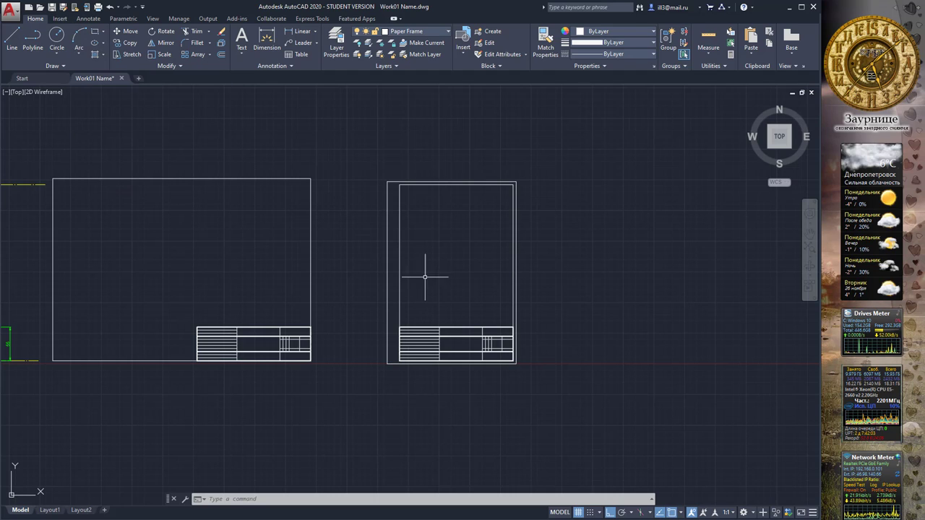
pyautogui.click(53, 8)
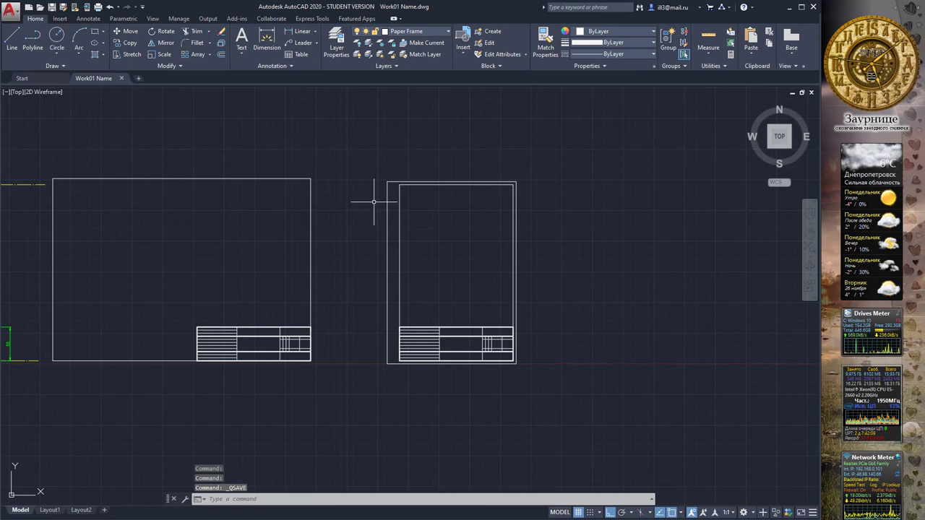